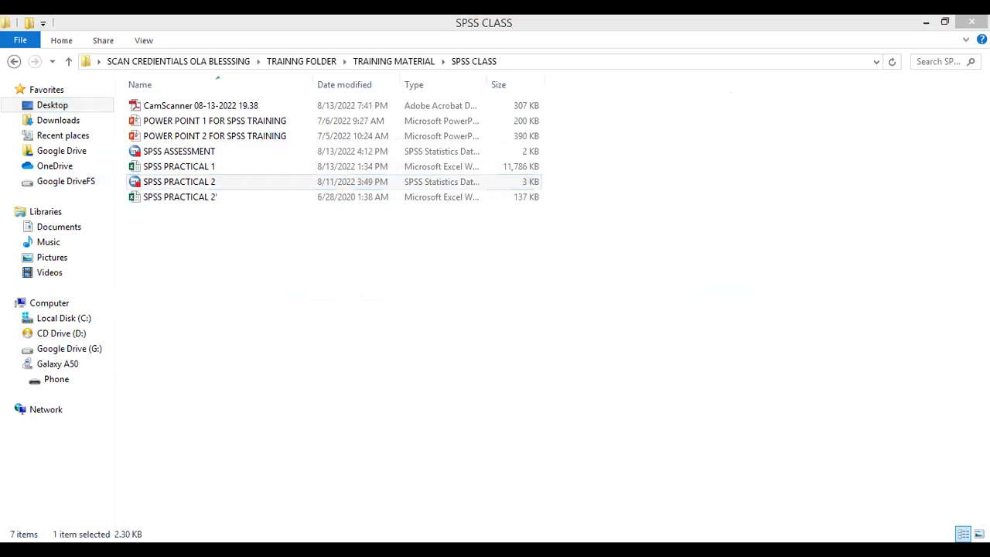
Step: Minimise the file folder and start a new blank SPSS dataset for typing in data
left_click(928, 23)
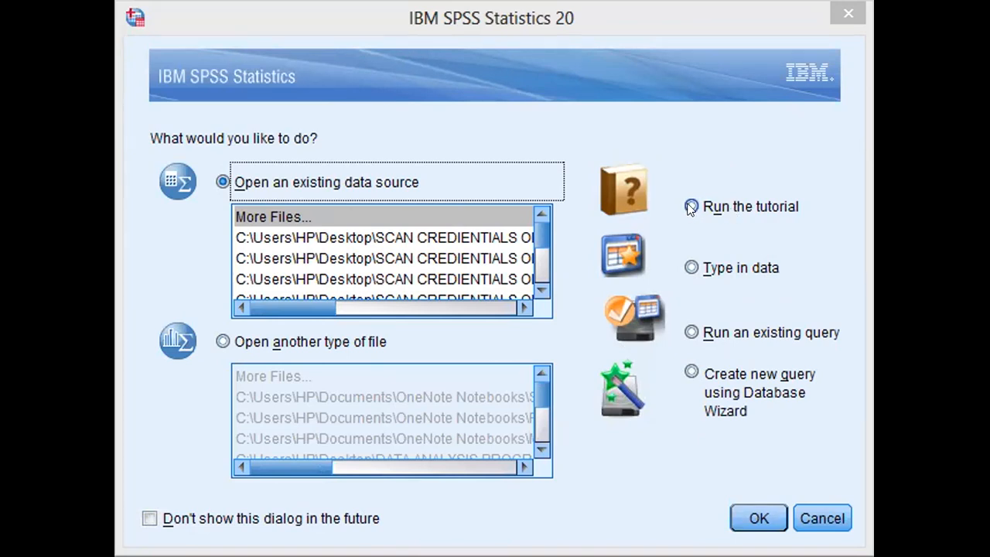
left_click(691, 267)
left_click(749, 506)
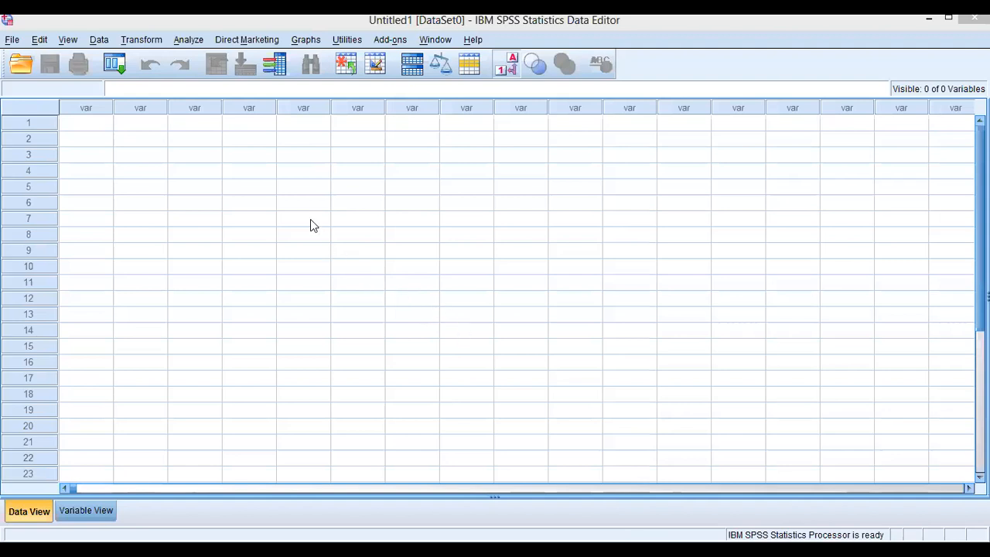
Step: Look at the empty dataset in both Data View and Variable View
left_click(34, 517)
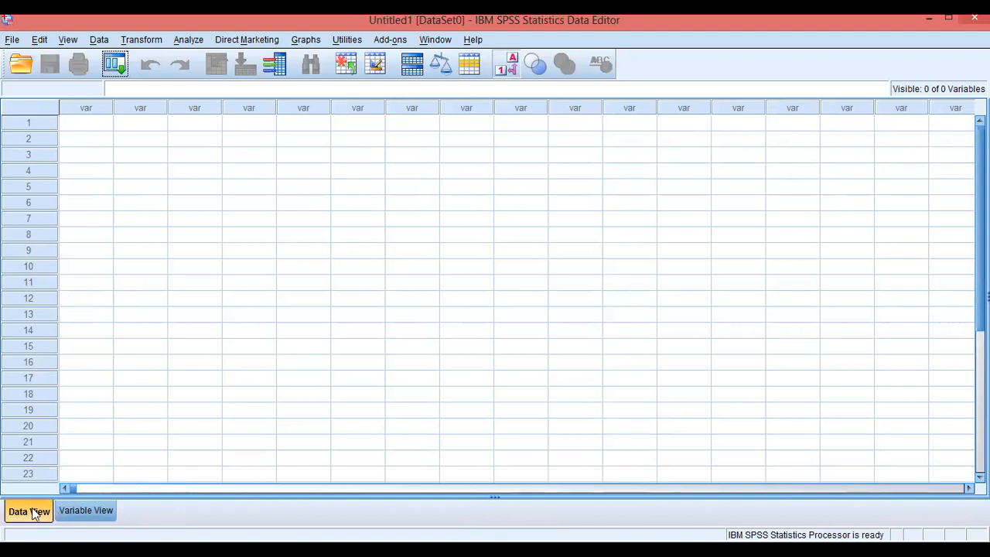
left_click(90, 510)
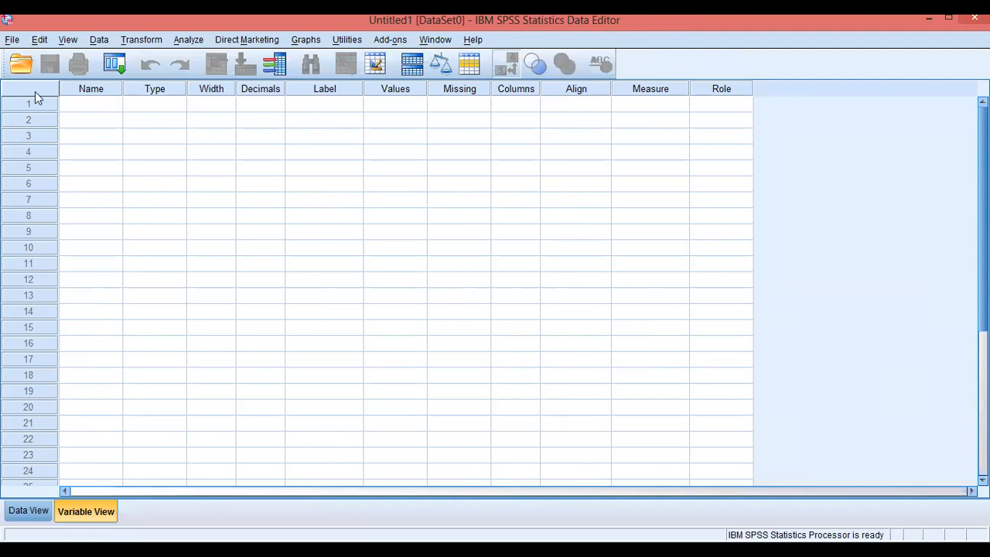
left_click(86, 107)
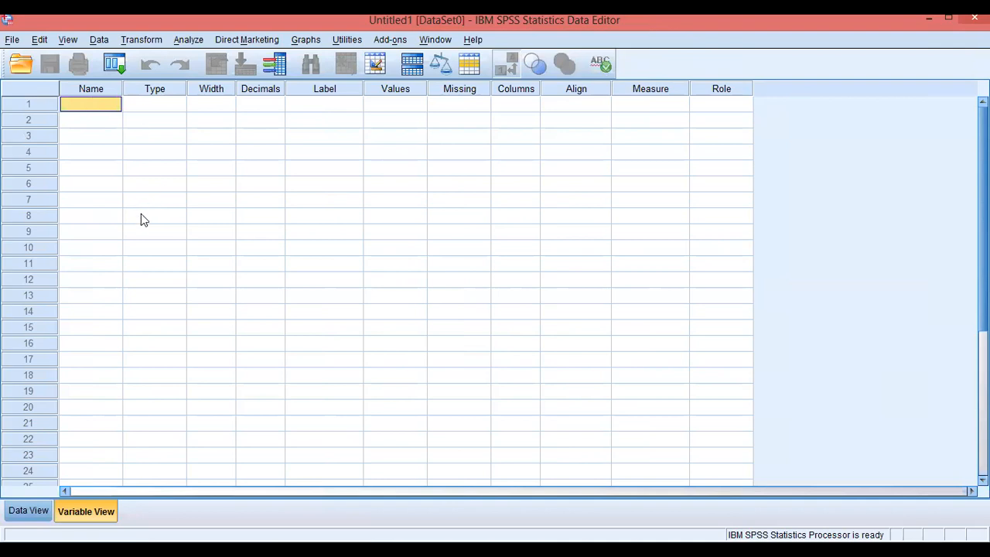
left_click(36, 515)
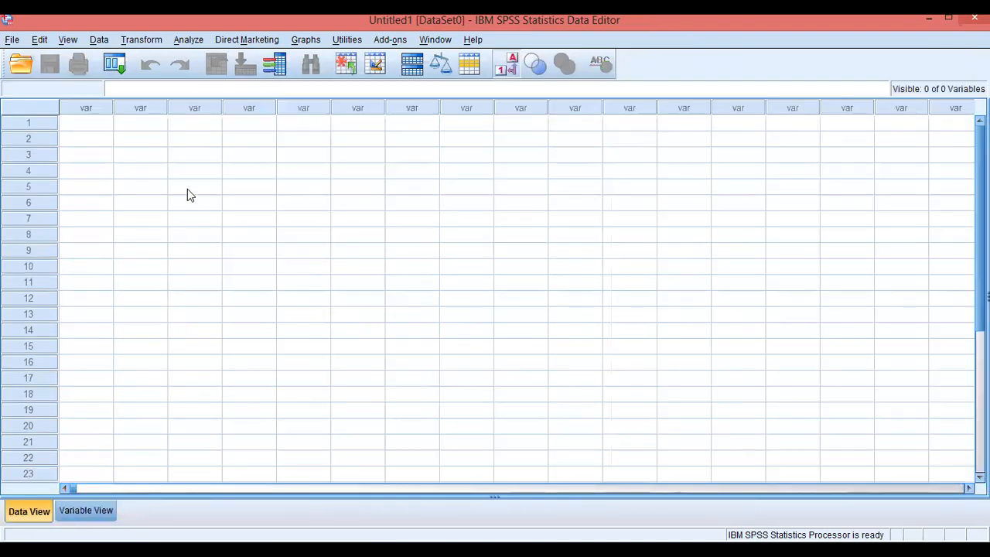
Step: Define three variables named DAY, MONTH and YEAR in the first three rows of Variable View
left_click(91, 510)
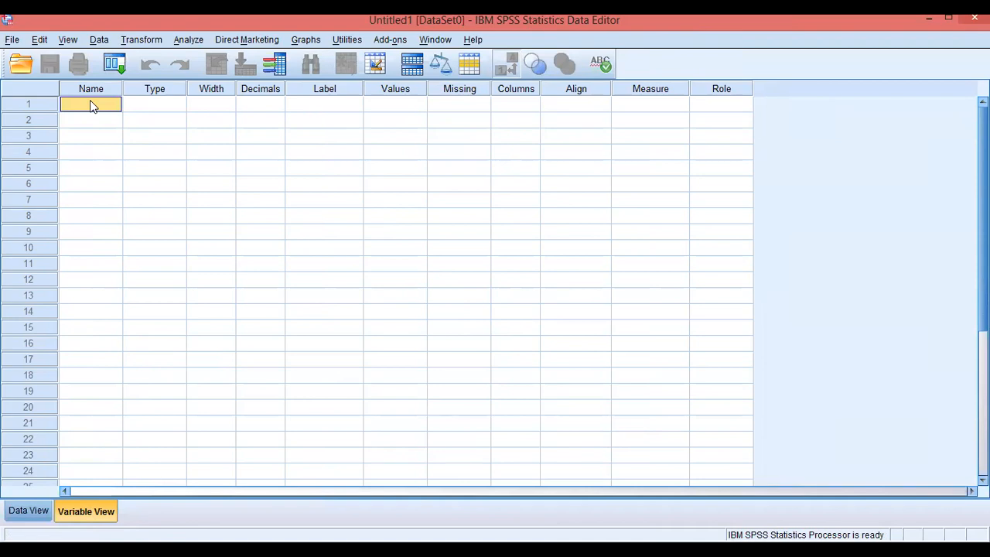
type("DAY")
key("Tab")
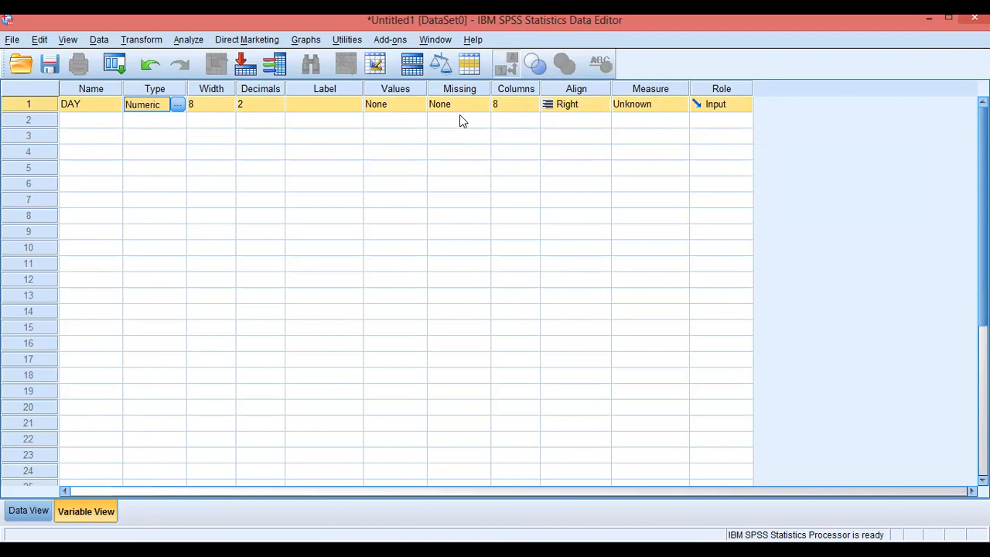
left_click(91, 124)
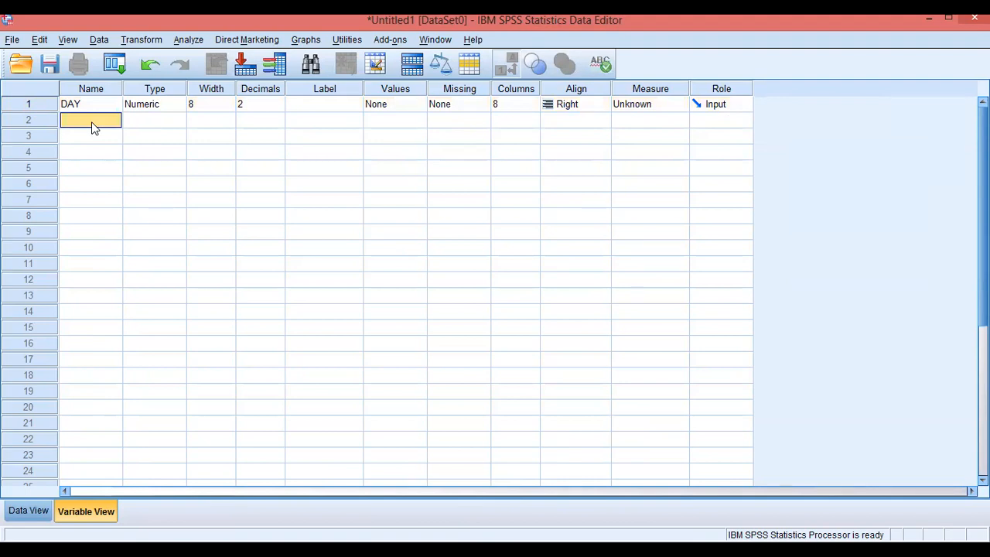
type("MONTH")
key("Return")
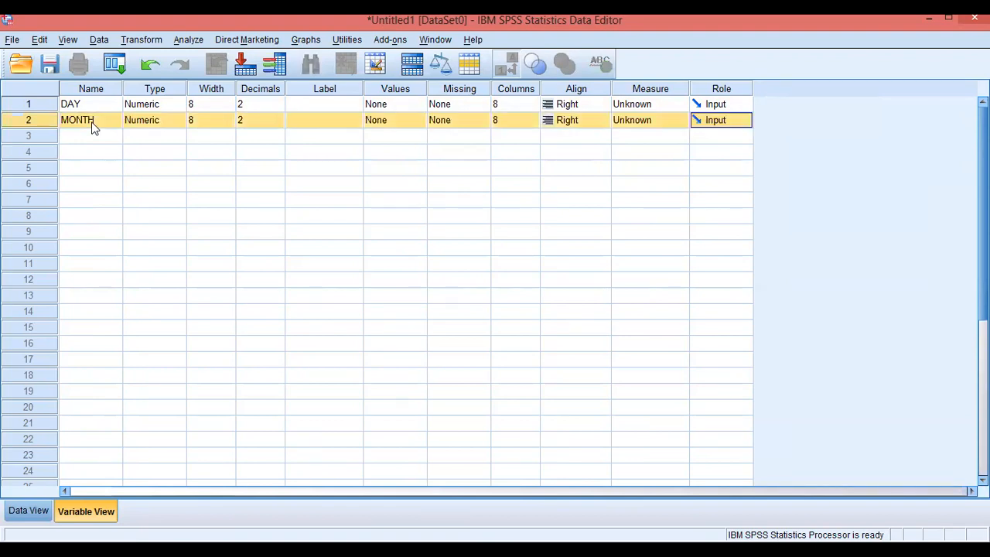
left_click(90, 138)
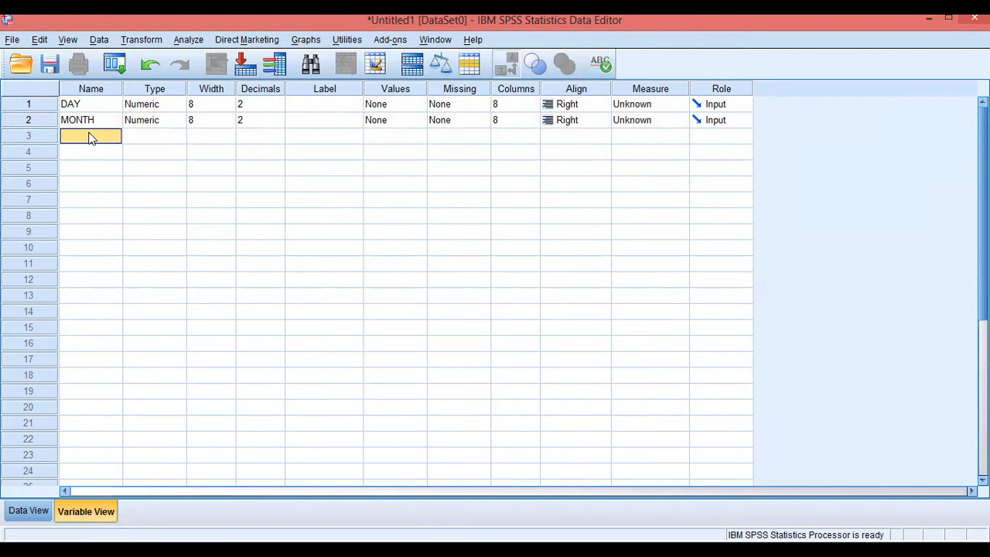
type("YEAR")
key("Return")
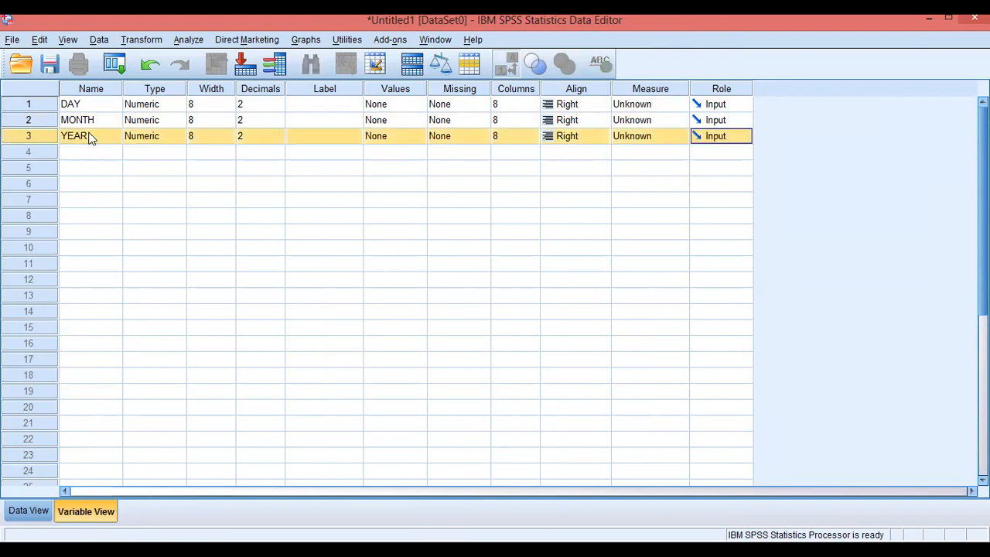
Step: Keep the DAY variable's type as Numeric and set its decimals to 0
left_click(147, 103)
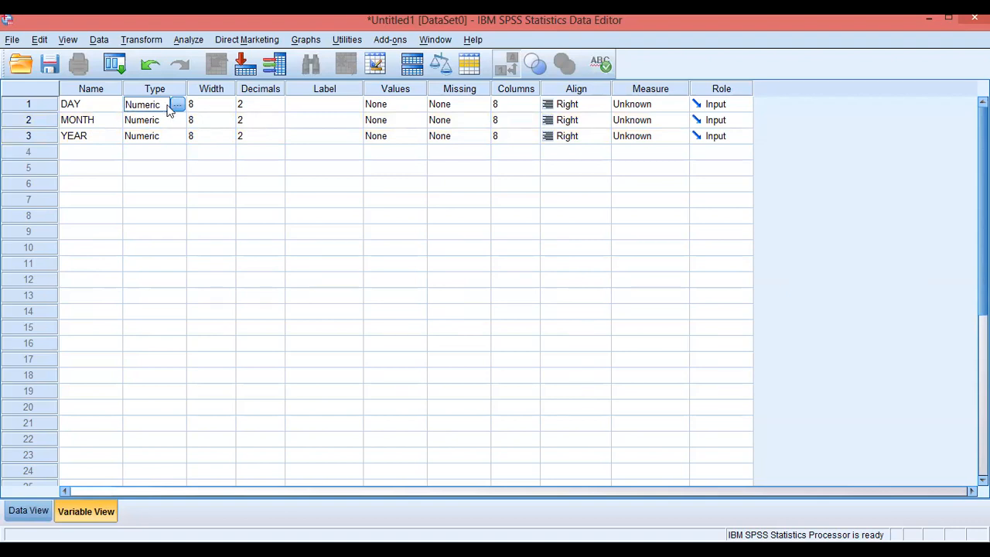
left_click(177, 106)
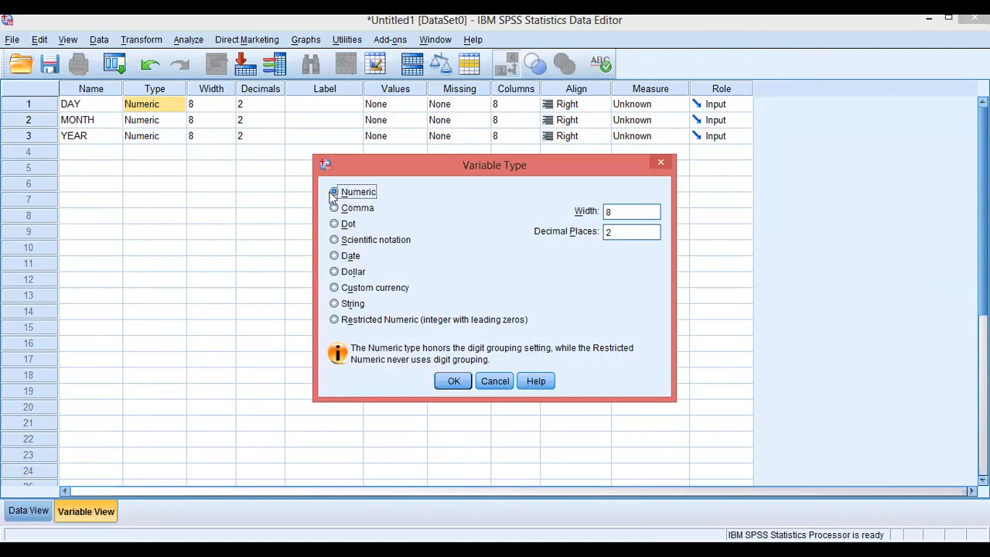
left_click(453, 381)
left_click(262, 105)
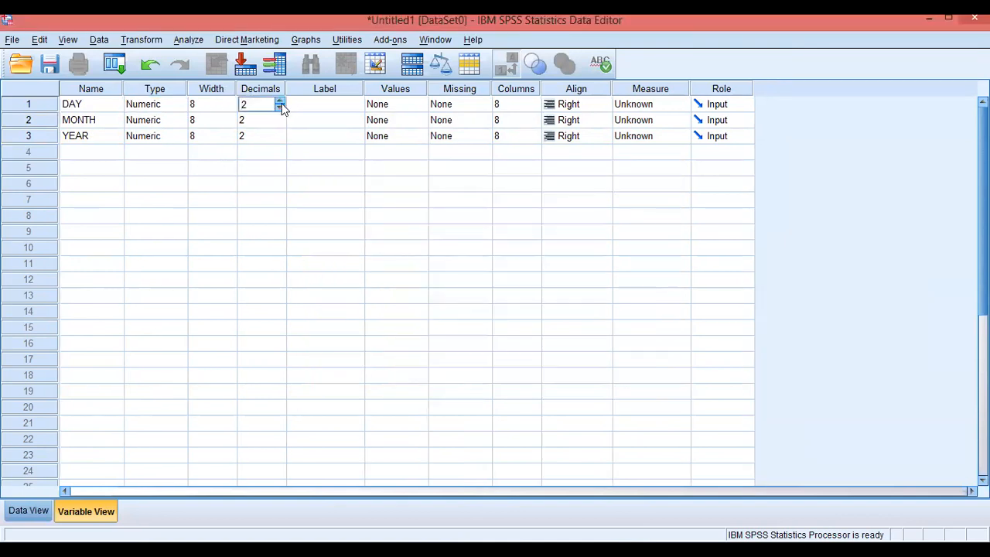
left_click(279, 104)
left_click(278, 105)
left_click(393, 106)
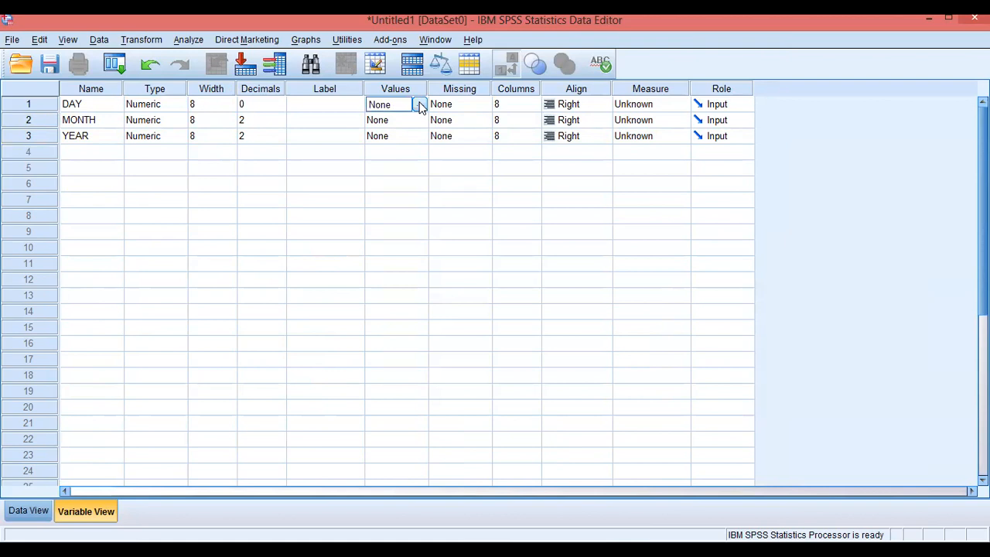
left_click(420, 105)
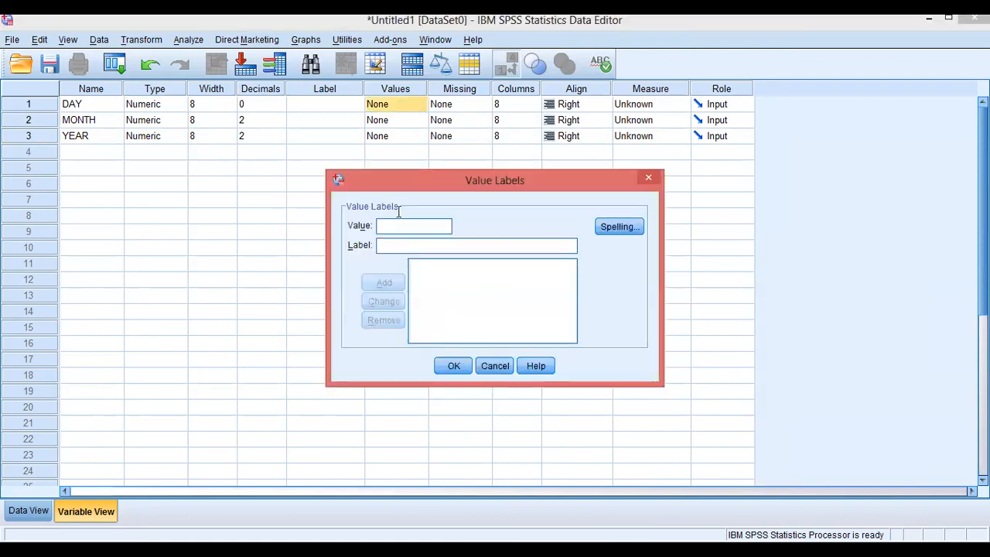
left_click(391, 226)
type("11")
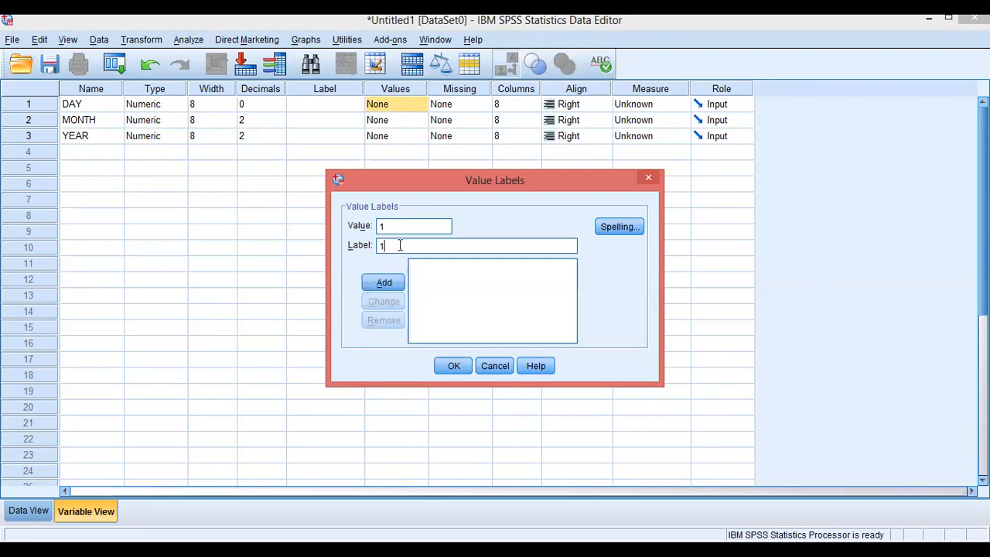
left_click(648, 178)
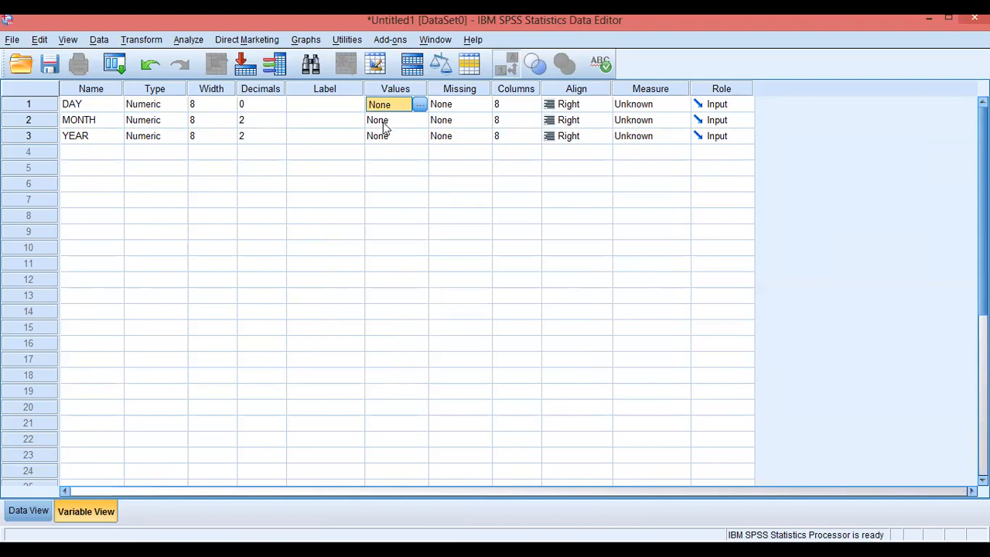
Step: Look through the measurement level options available for the DAY variable
left_click(463, 103)
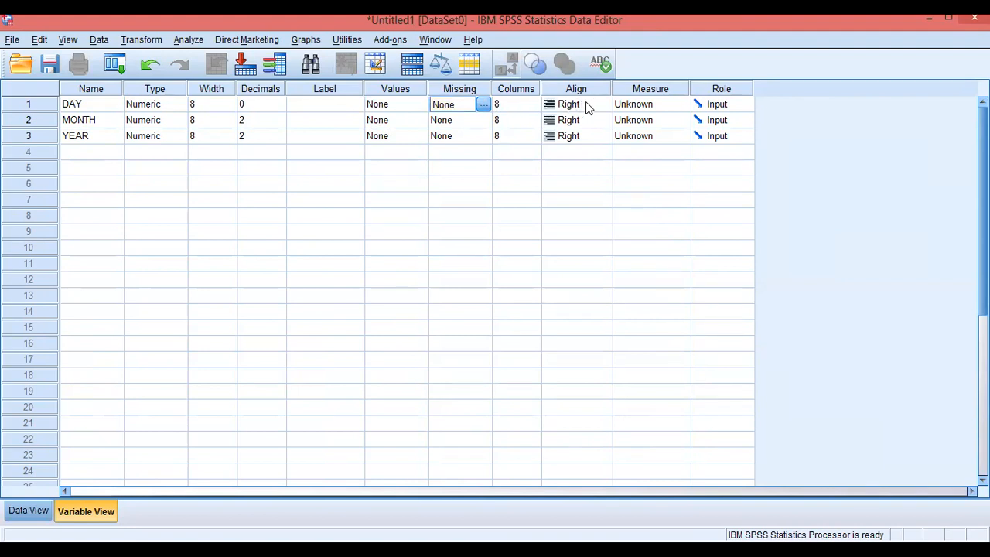
left_click(643, 103)
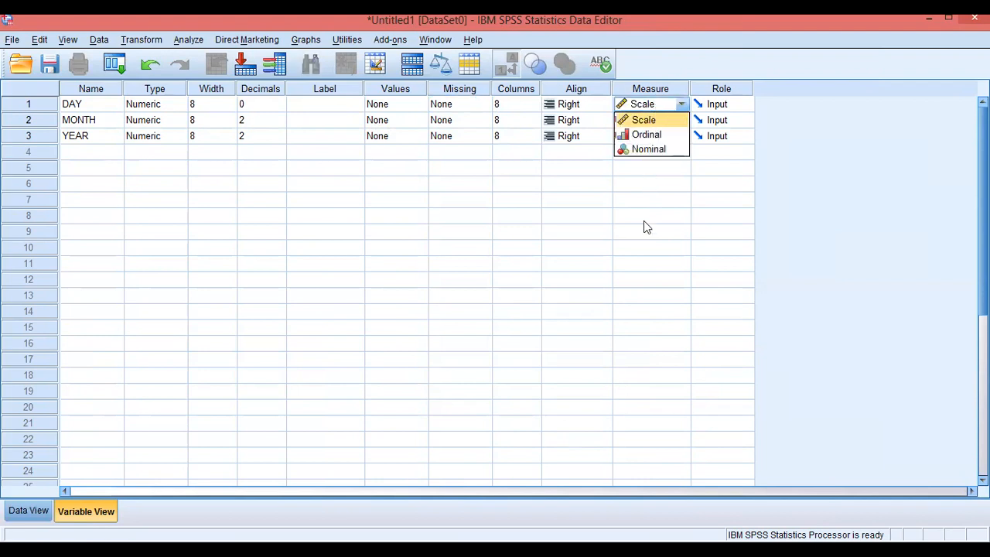
key("Down")
key("Down")
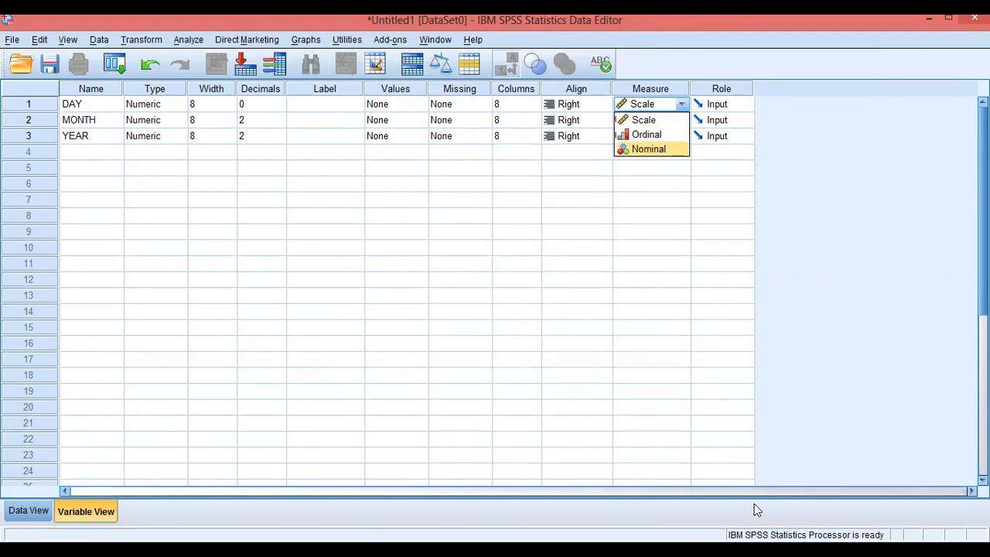
key("Escape")
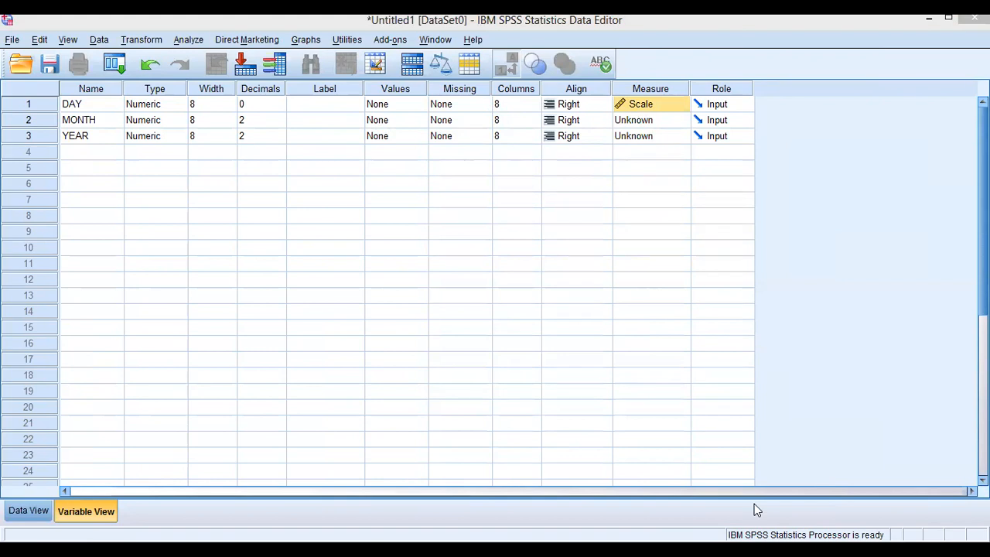
Step: Switch to the POWER POINT 1 FOR SPSS TRAINING presentation and show slide 4 on types of data
left_click(751, 23)
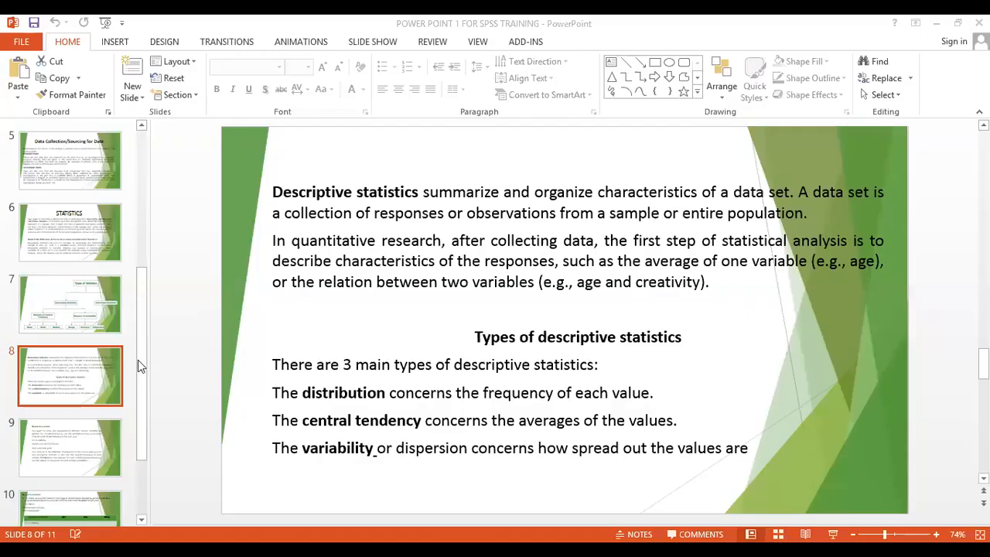
left_click_drag(141, 278, 138, 200)
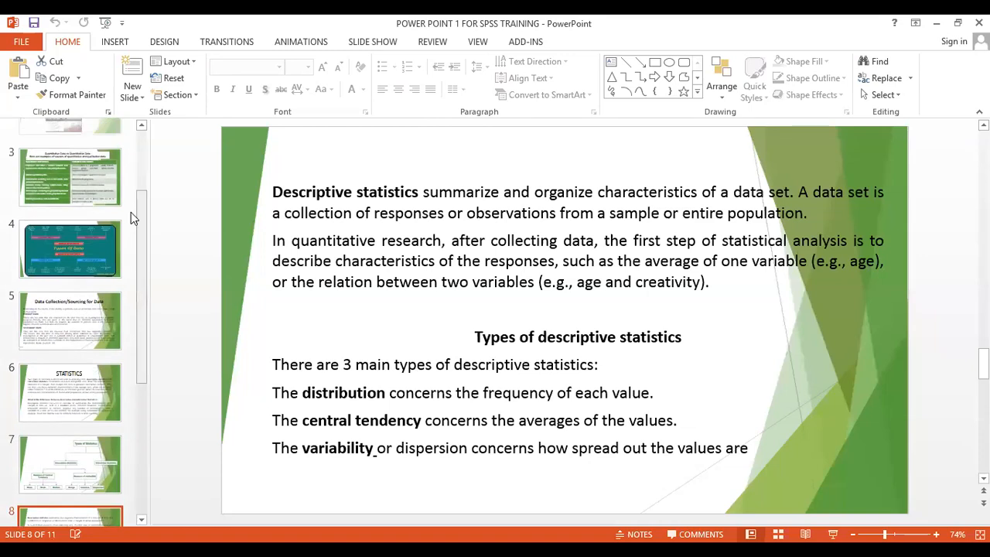
left_click(122, 265)
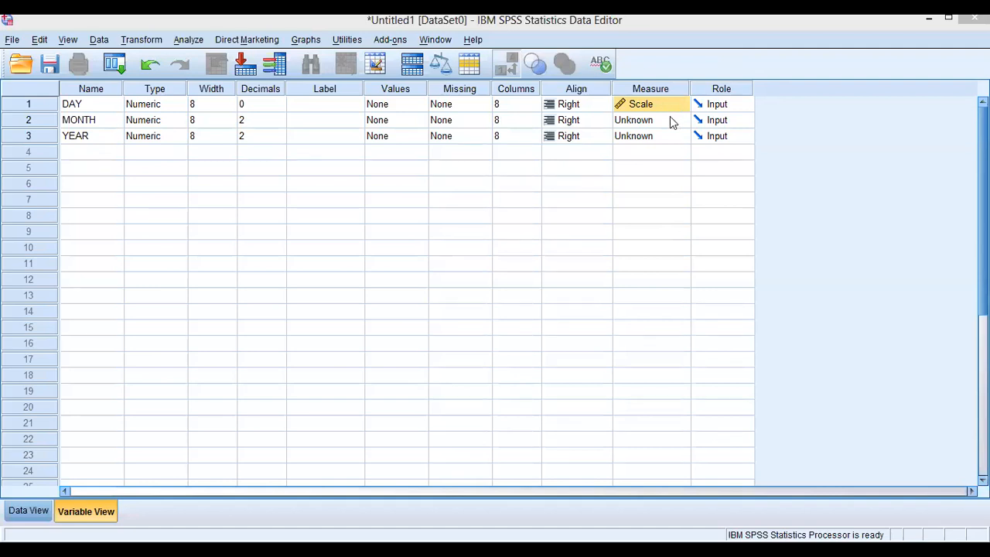
Step: Return to SPSS and set the measure of both DAY and MONTH to Scale
left_click(679, 104)
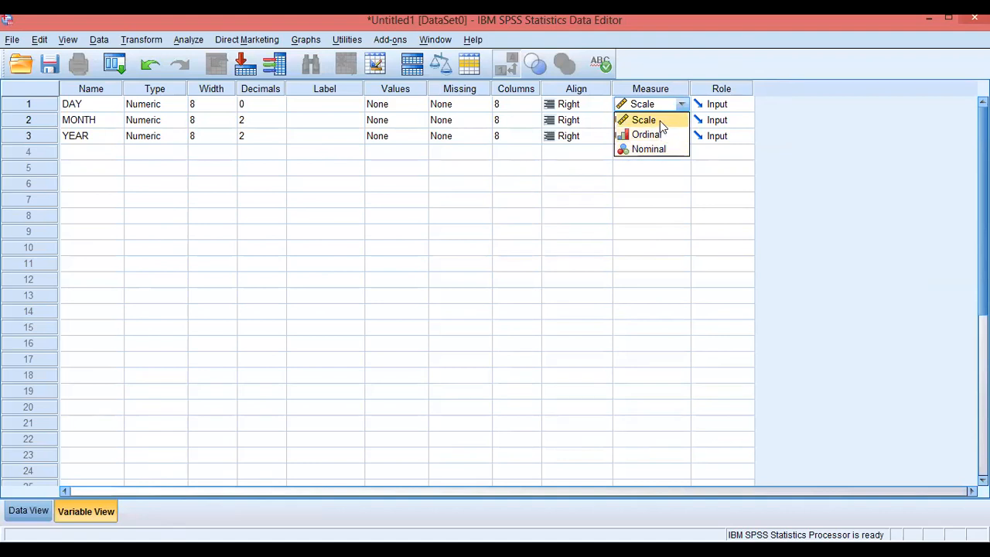
left_click(659, 121)
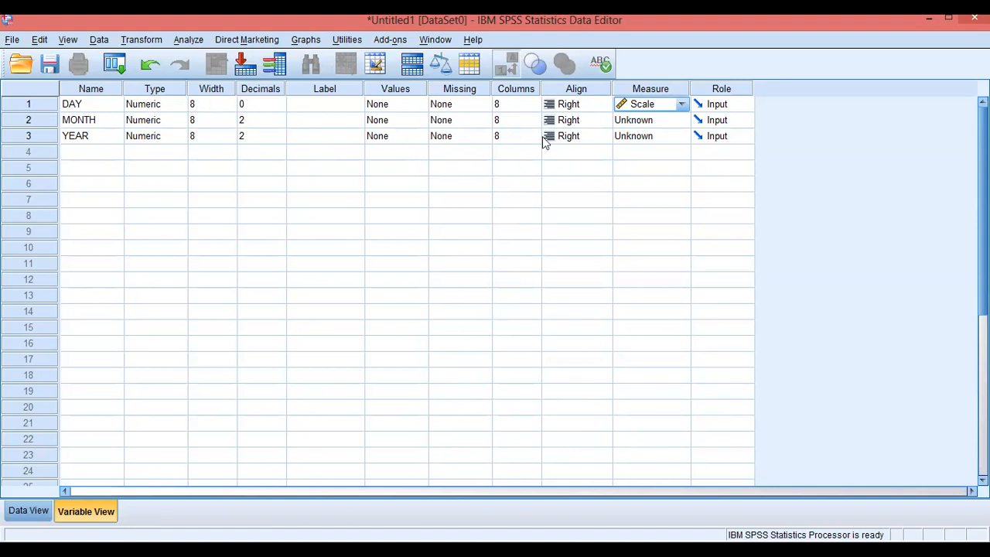
left_click(663, 119)
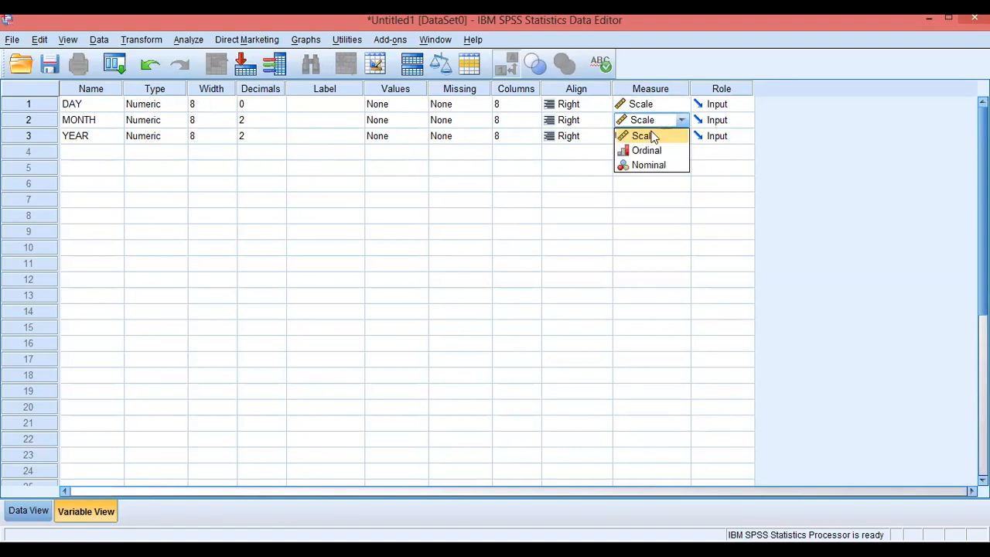
left_click(652, 136)
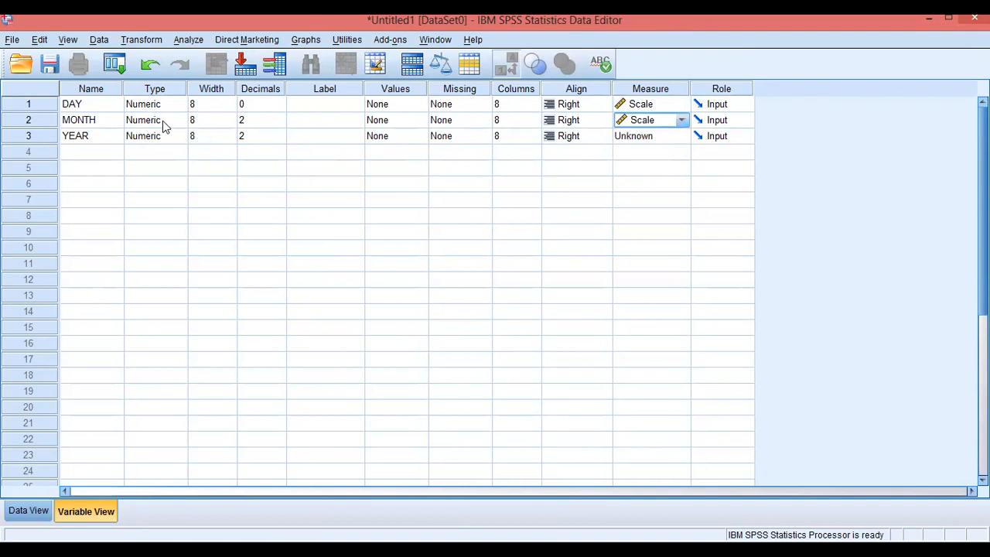
Step: Open the value labels for MONTH and add value 1 with the label JANUARY
left_click(391, 124)
left_click(418, 123)
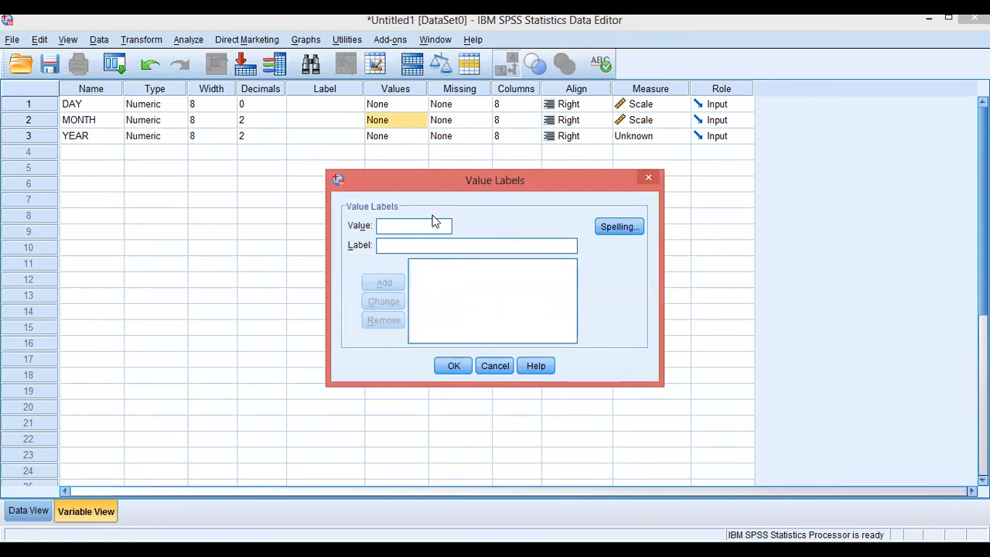
type("1")
type("JANUA")
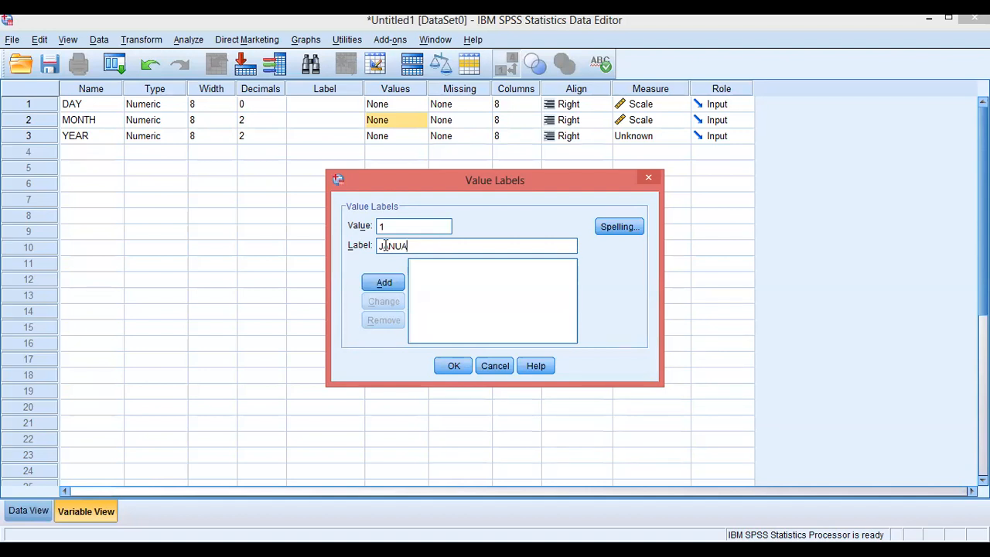
key("BackSpace")
key("BackSpace")
type("UARY")
key("Return")
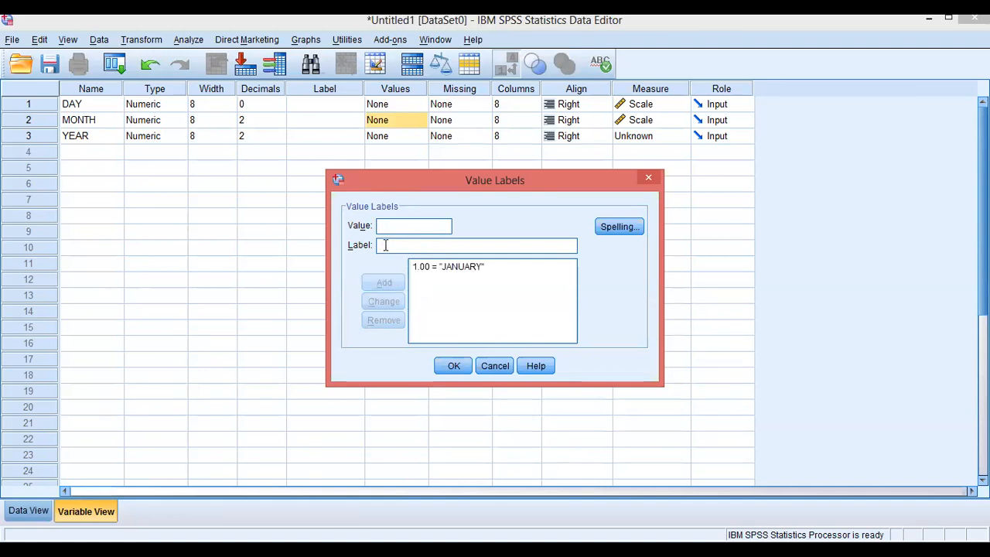
Step: Add value 2 with the label FEBRUARY to the MONTH value labels
type("2")
type("FEBRUARY")
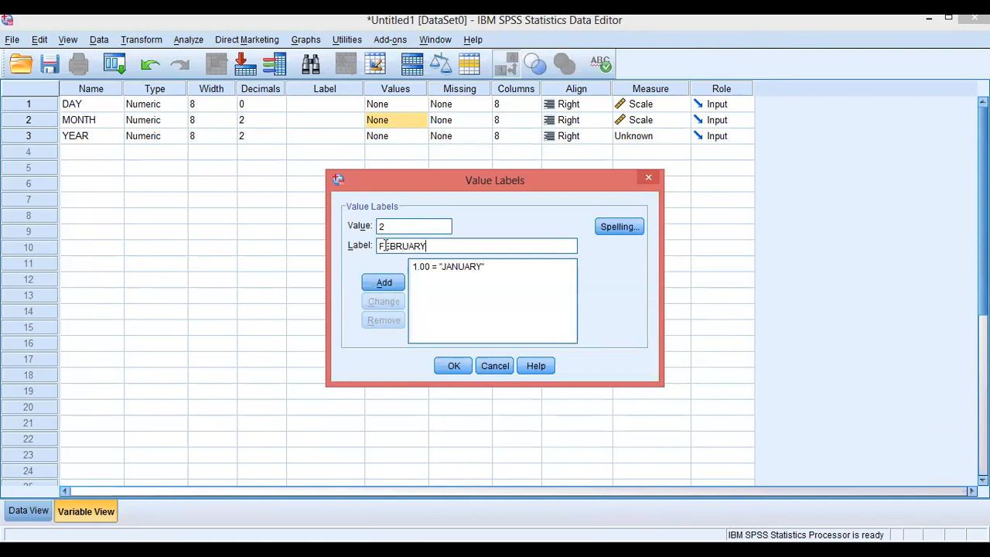
key("Return")
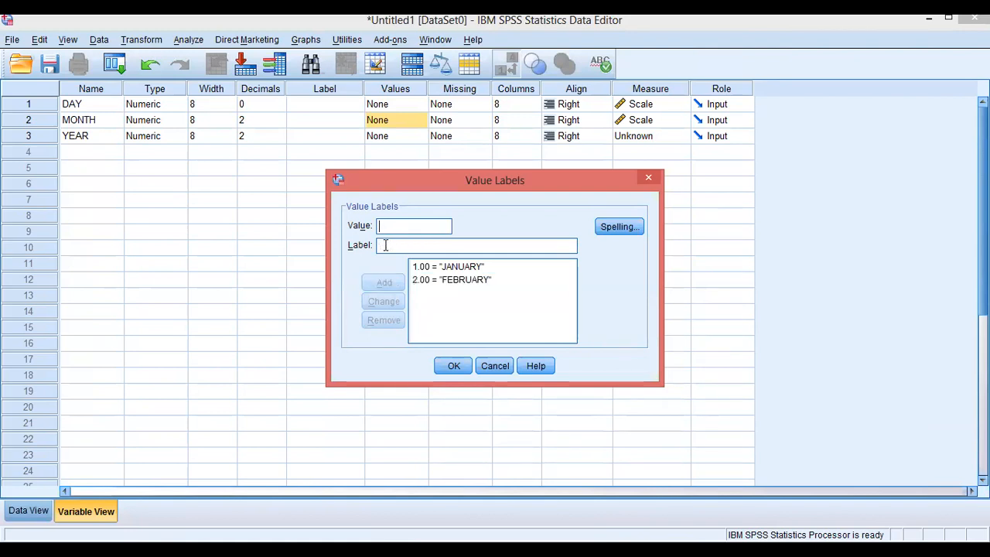
Step: Add value 3 with the label MARCH to the MONTH value labels
type("3")
type("MA")
type("RCH")
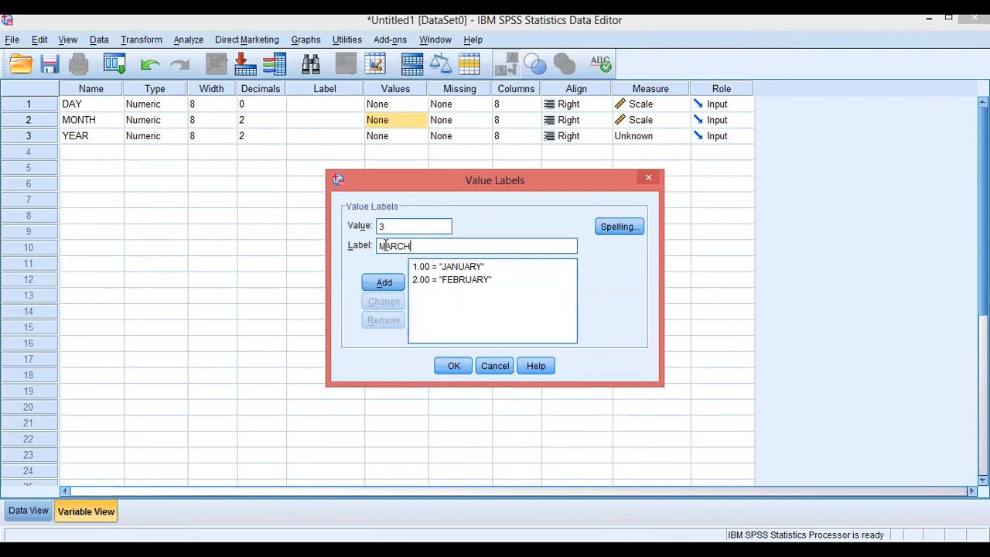
key("Return")
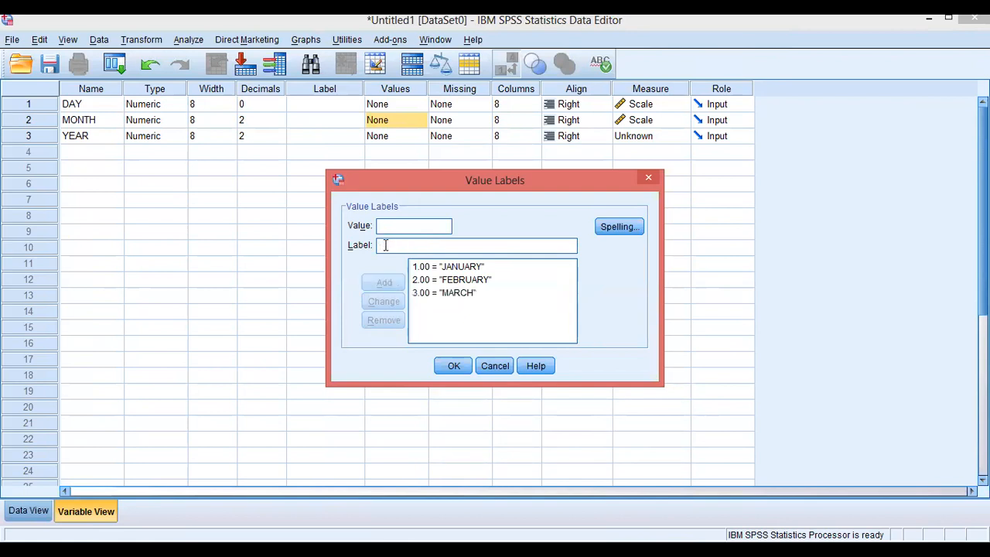
Step: Add value 4 with the label APRIL to the MONTH value labels and apply the set
type("4")
left_click(385, 245)
type("APRIL")
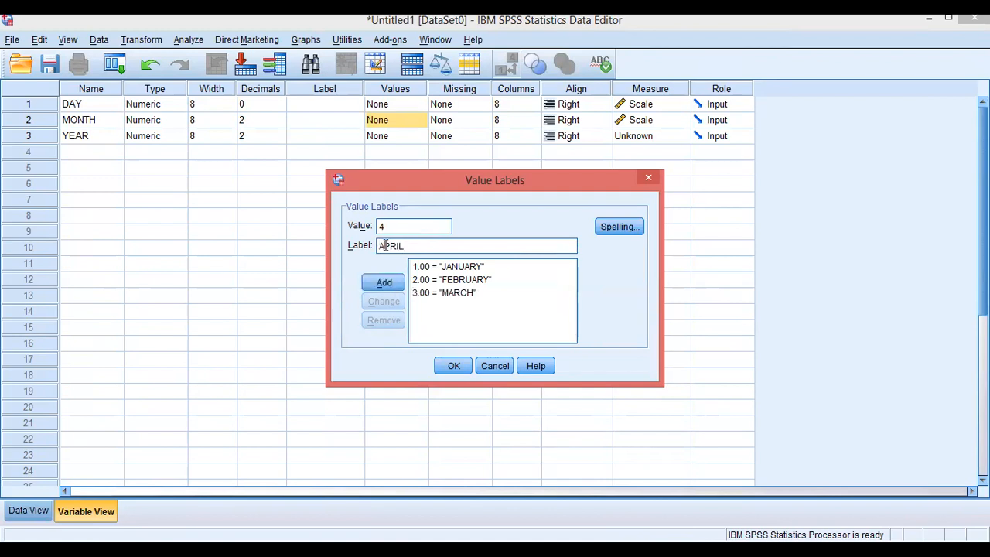
double_click(385, 245)
left_click(384, 283)
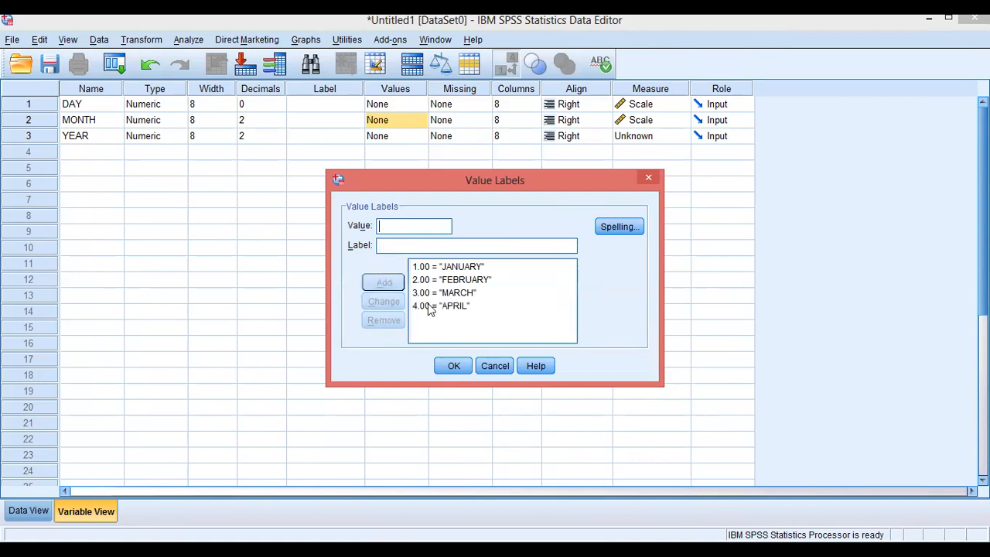
left_click(456, 368)
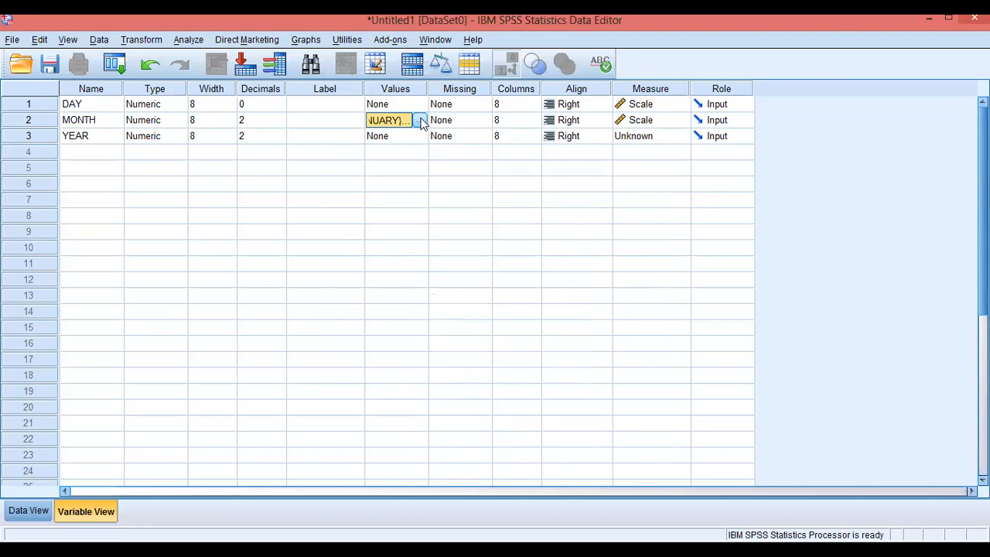
Step: Enter FEBRUARY as the MONTH of the first case in the data sheet and return to the variable definitions
left_click(17, 510)
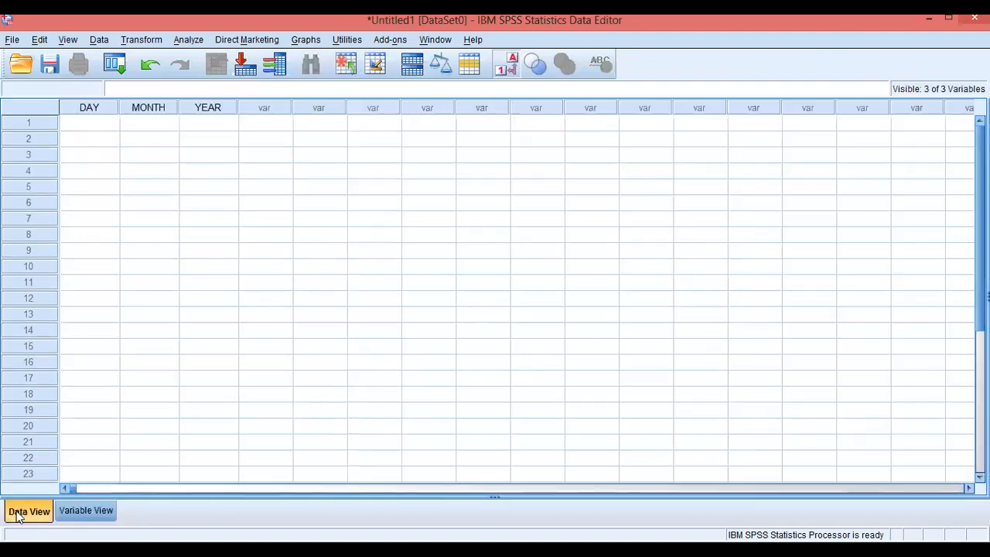
left_click(203, 124)
left_click(142, 121)
left_click(172, 126)
left_click(170, 122)
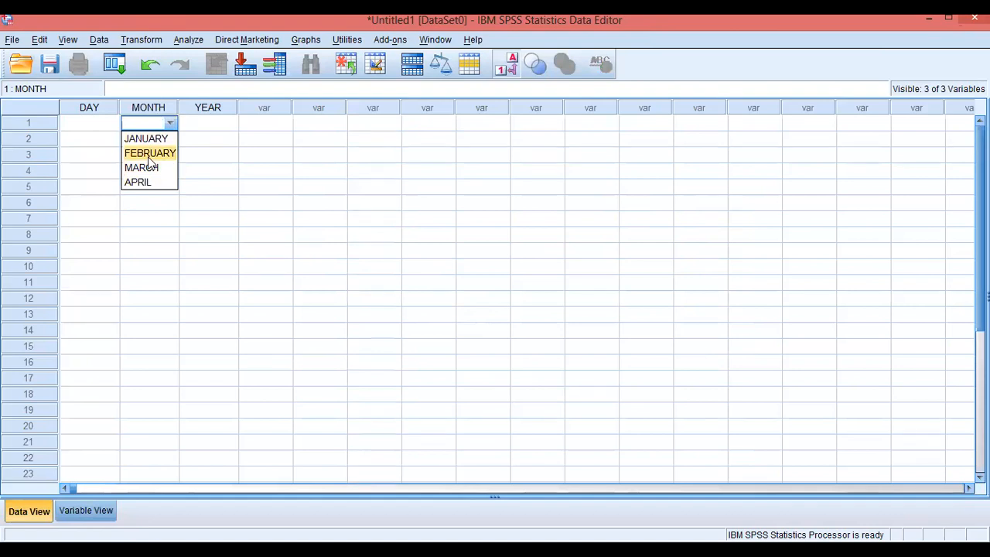
left_click(149, 155)
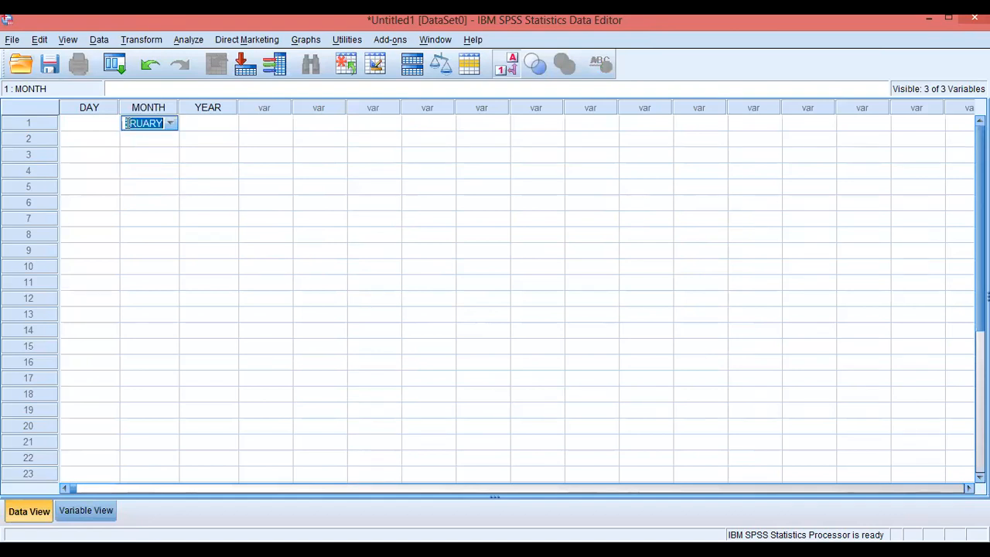
left_click(88, 123)
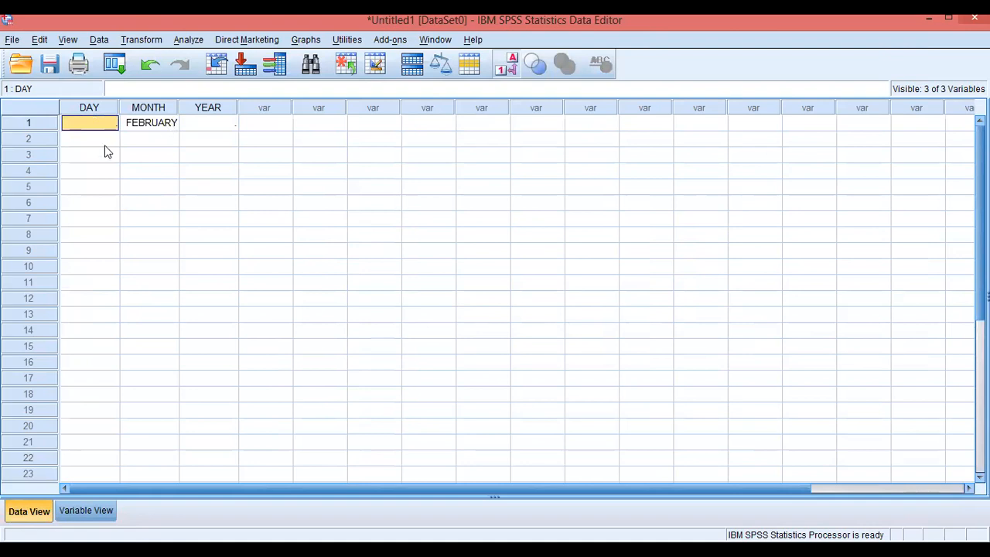
left_click(65, 512)
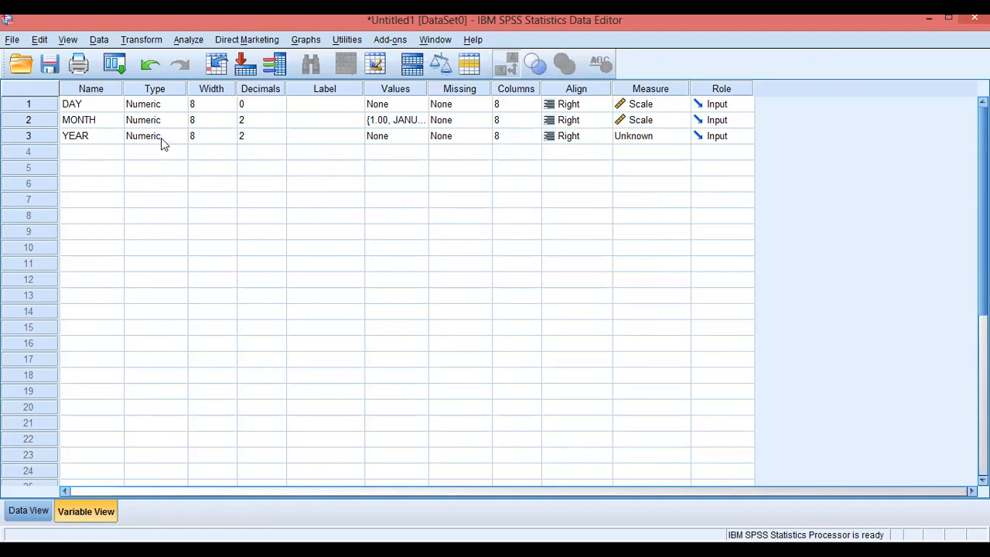
left_click(414, 138)
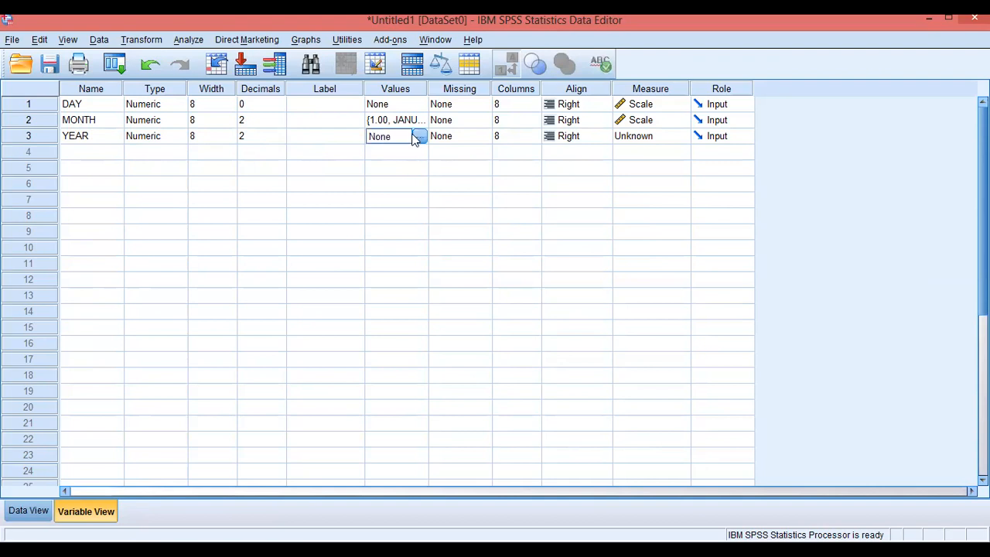
left_click(418, 136)
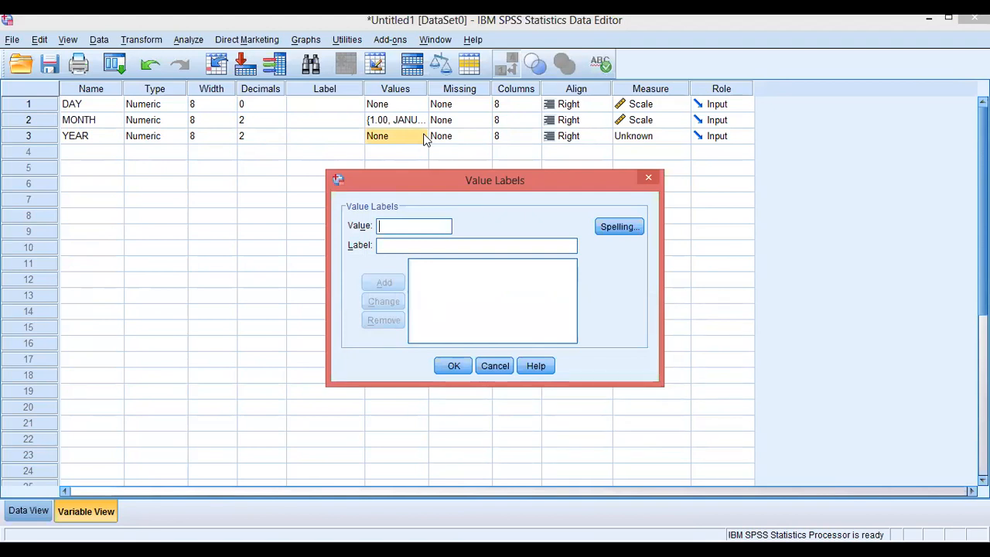
type("1")
left_click(409, 245)
type("2020")
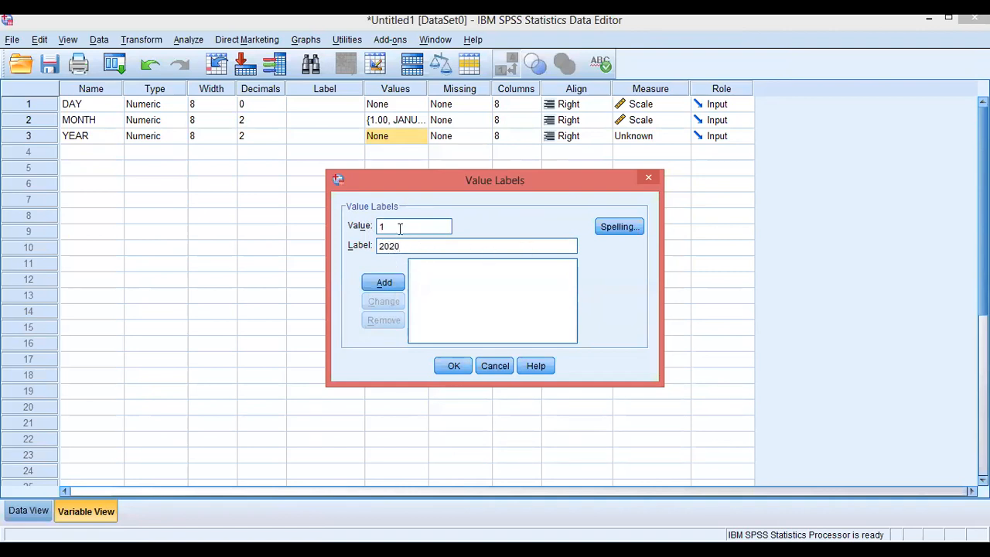
left_click(645, 183)
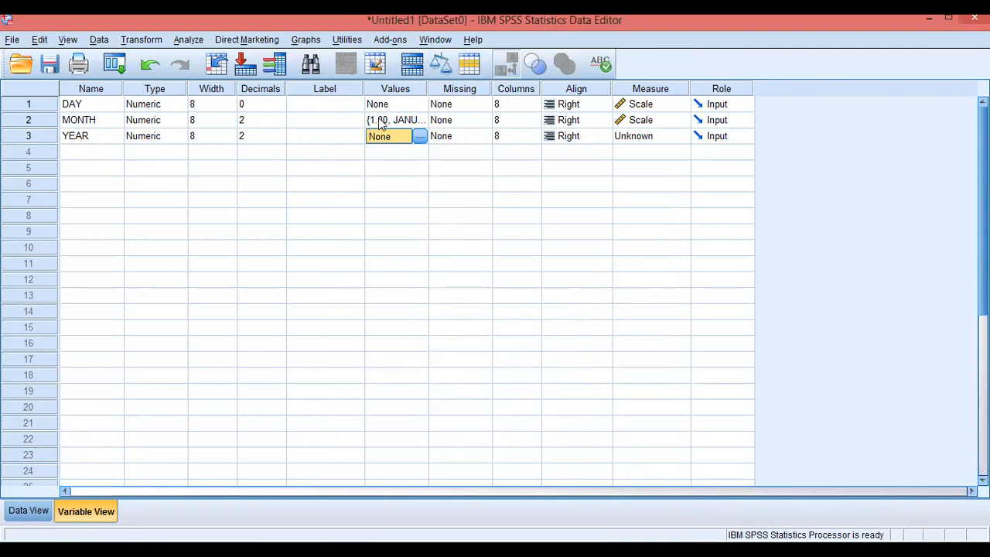
Step: Add a fourth variable below YEAR and name it GENDER
left_click(89, 151)
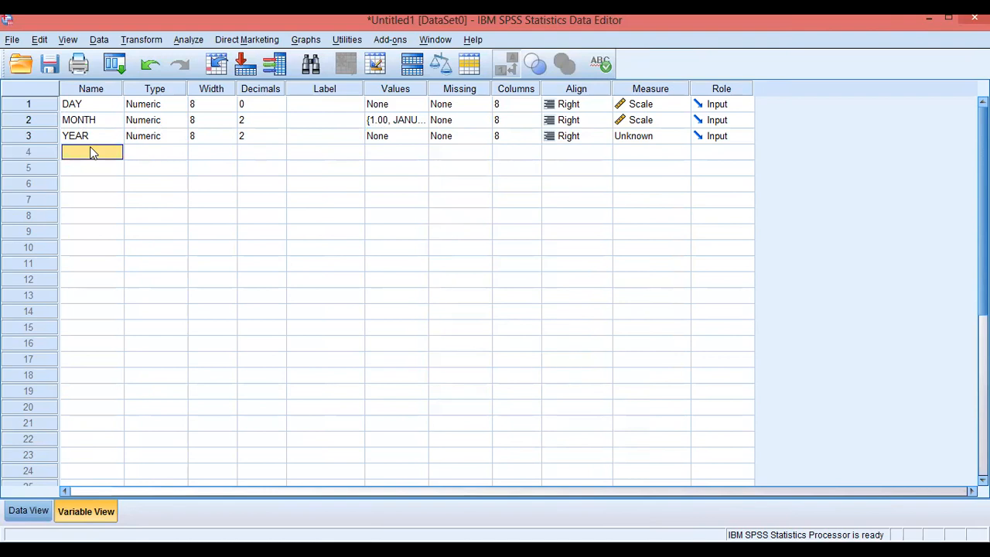
type("DENDER")
key("Return")
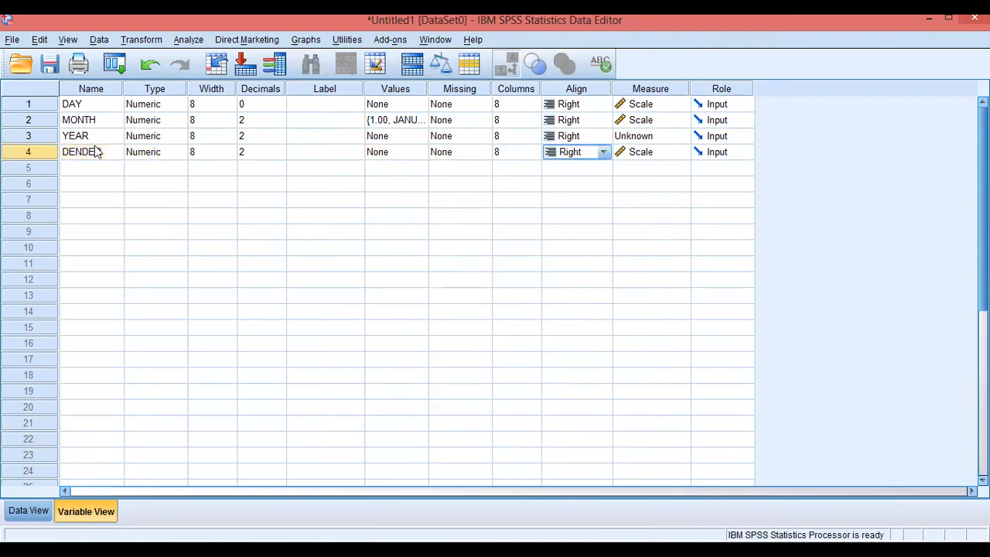
double_click(98, 151)
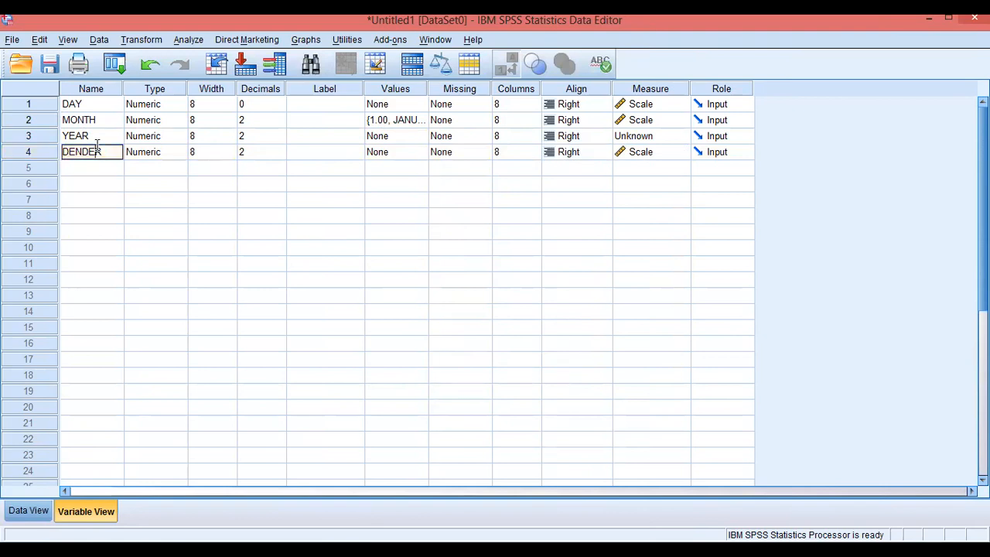
left_click(66, 152)
key("Delete")
type("G")
Step: Change the GENDER variable's type to String with 20 characters
left_click(141, 154)
left_click(178, 152)
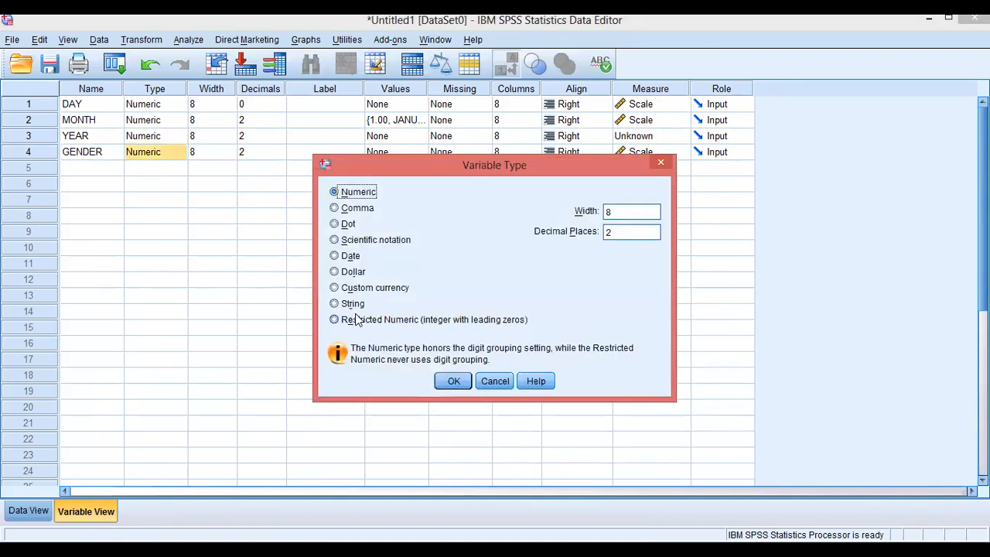
left_click(454, 380)
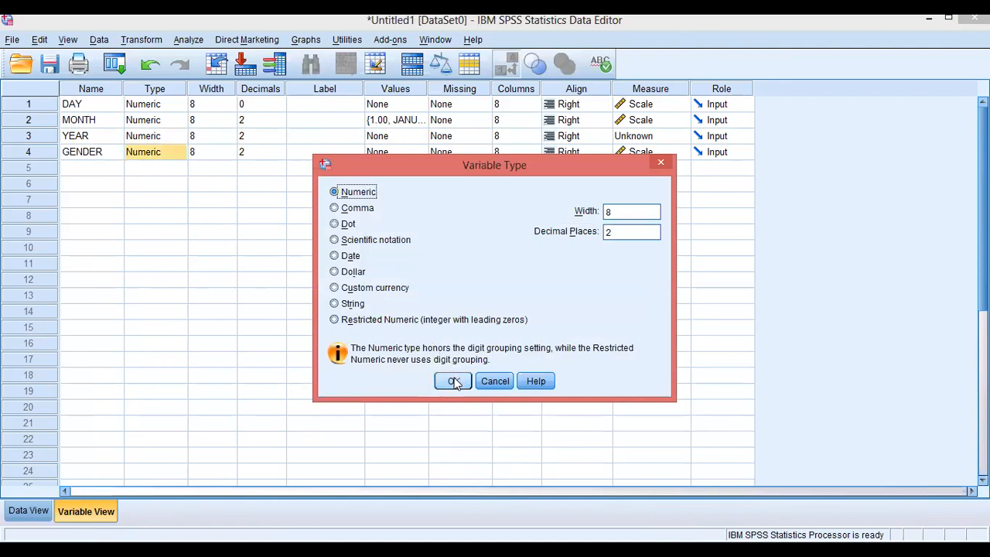
left_click(336, 305)
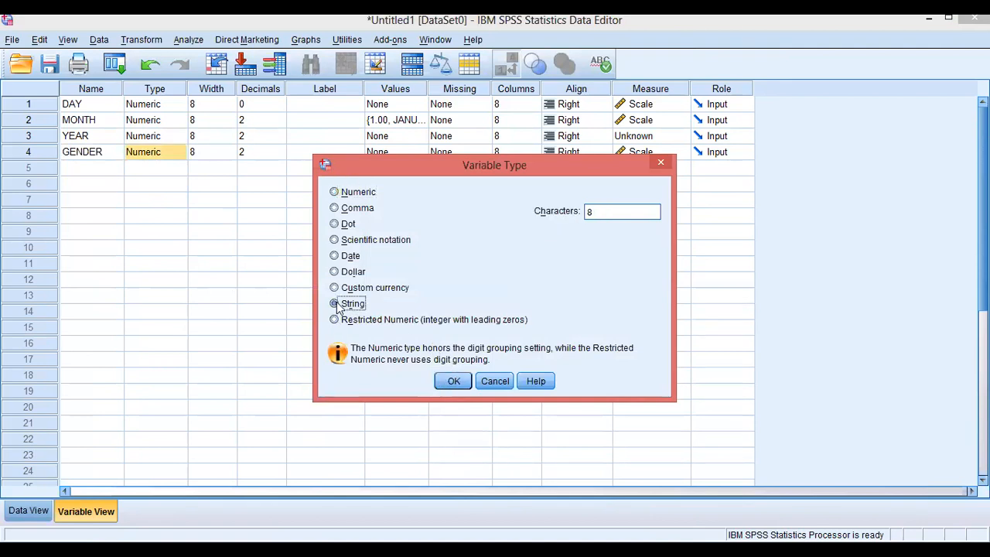
left_click(604, 213)
key("BackSpace")
type("20")
left_click(451, 382)
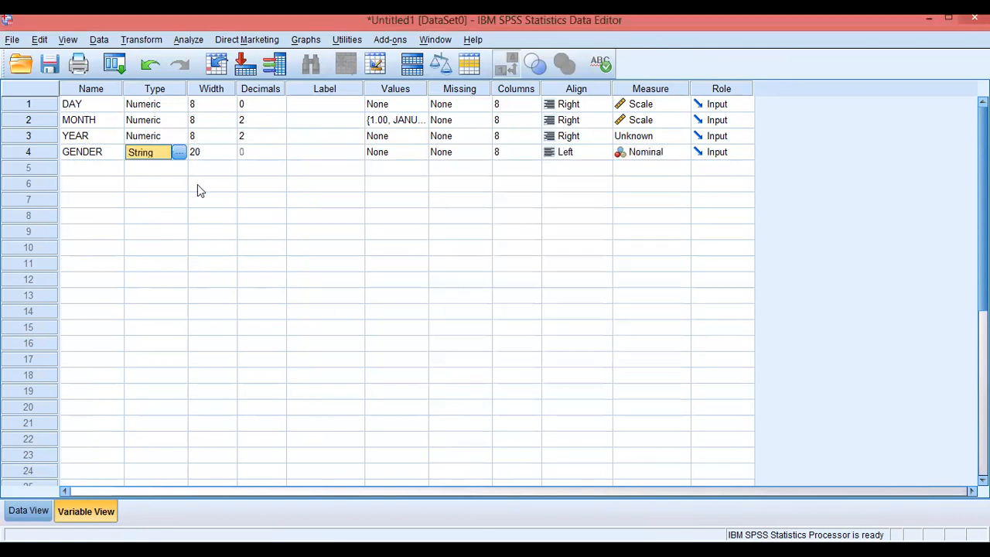
Step: Reduce the decimals of both YEAR and MONTH to 0
left_click(252, 139)
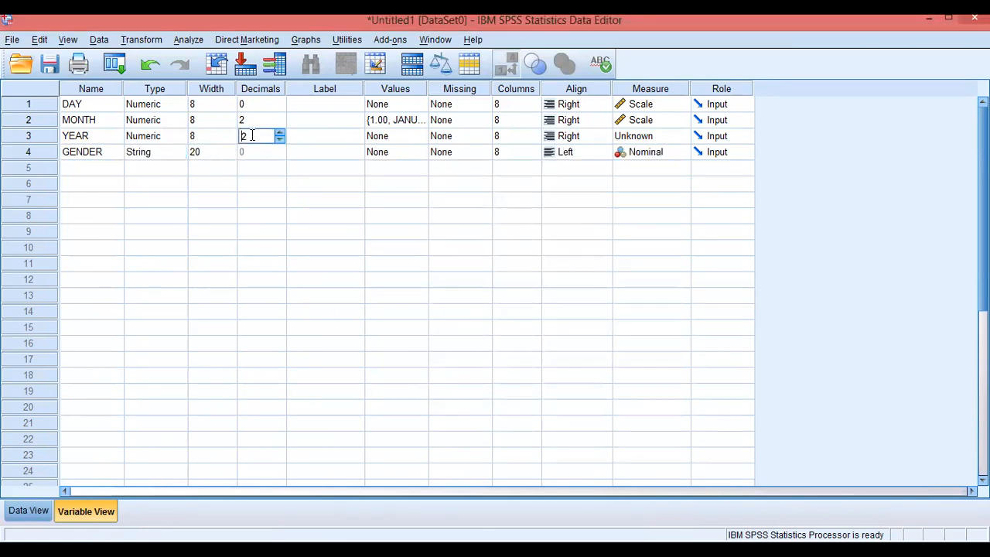
left_click(279, 139)
left_click(279, 139)
left_click(280, 123)
left_click(279, 123)
Step: Open the value labels for GENDER and add value 1 with the label FEMALE
left_click(394, 153)
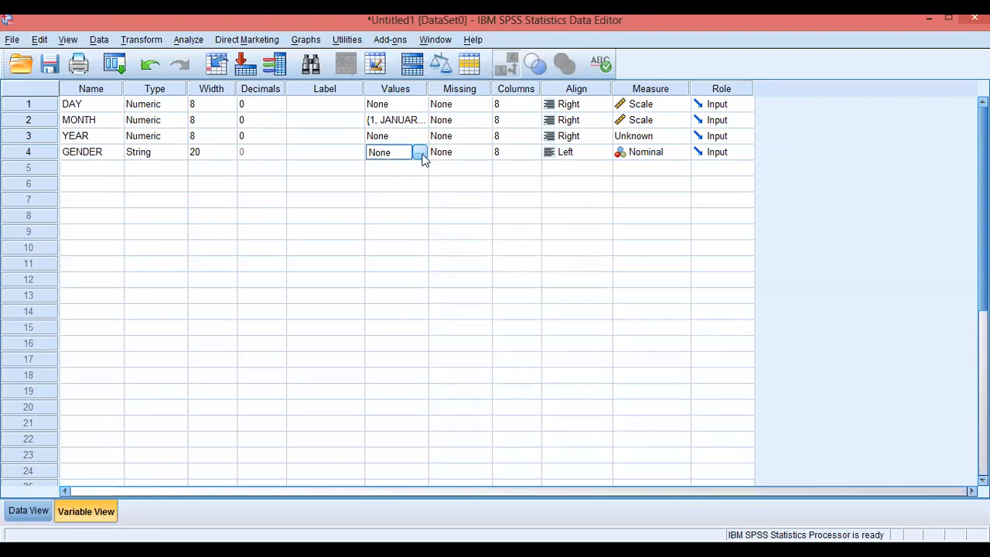
left_click(420, 155)
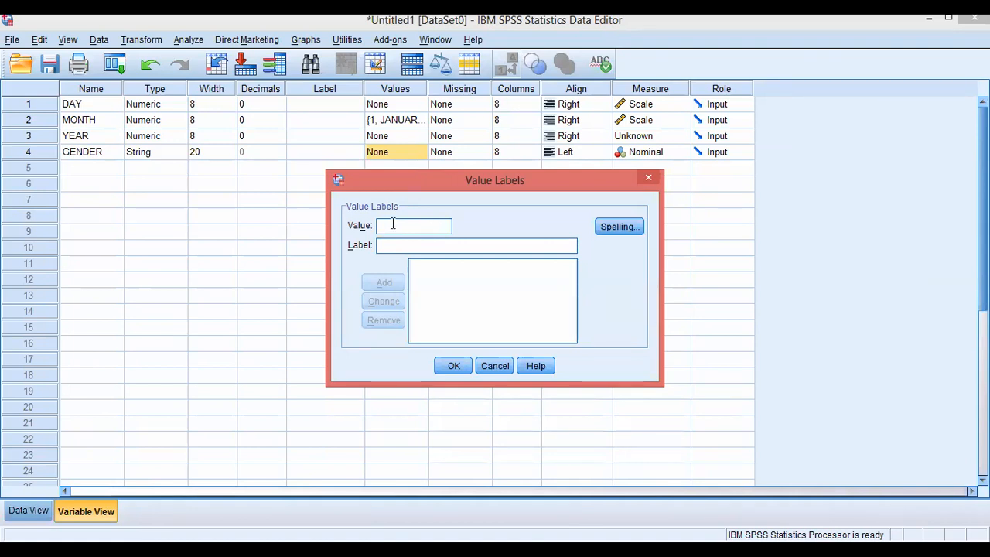
type("1")
left_click(388, 246)
type("FEMAL")
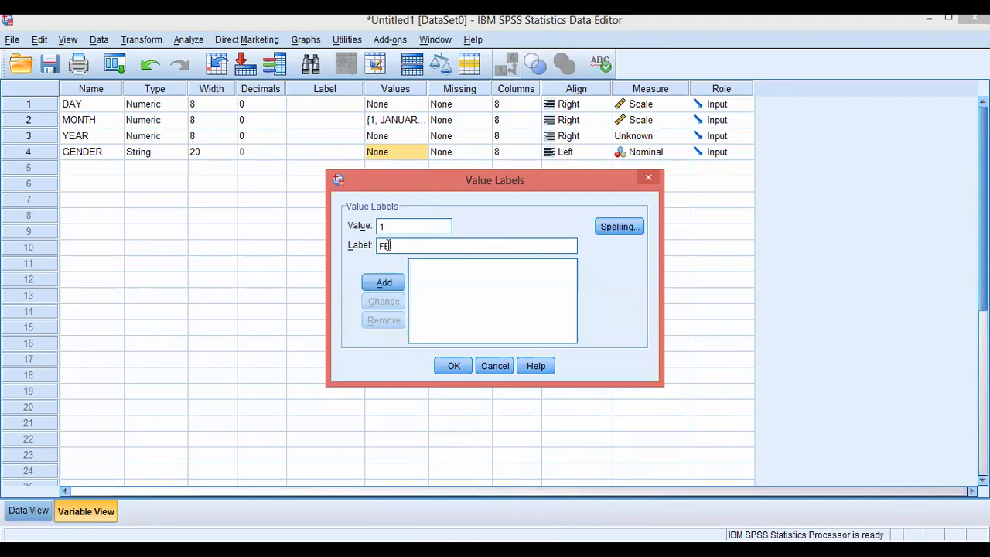
key("BackSpace")
type("LE")
key("Return")
Step: Add value 2 with the label MALE to the GENDER value labels and apply the set
type("2")
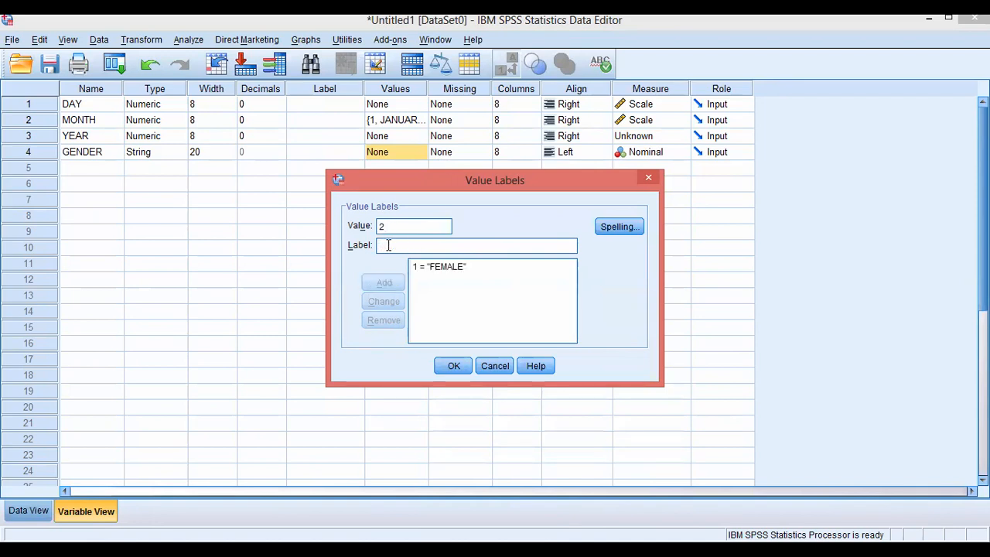
left_click(388, 245)
type("MALE")
key("Return")
left_click(447, 368)
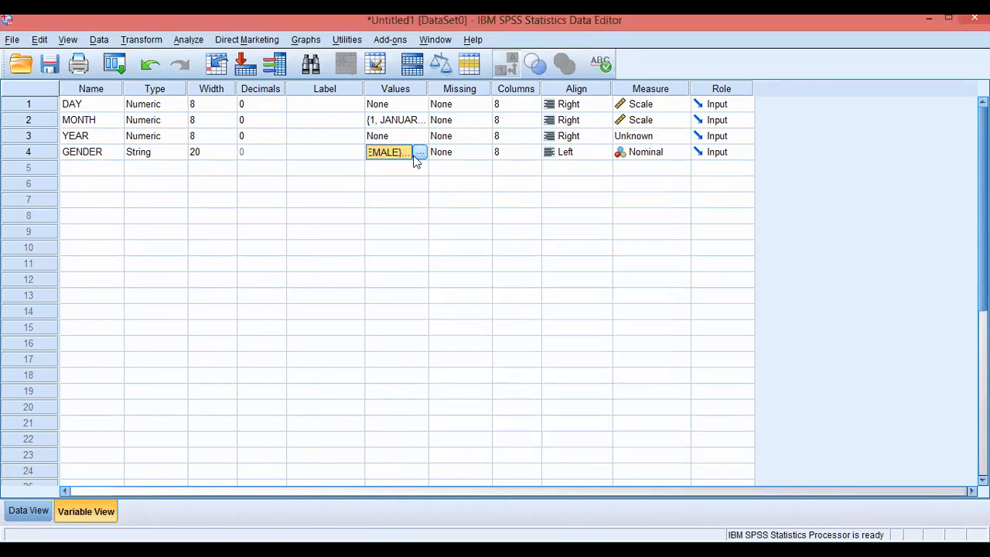
Step: Enter MALE as the GENDER of the first case in the data sheet and return to the variable definitions
left_click(29, 513)
left_click(271, 110)
left_click(271, 123)
left_click(289, 122)
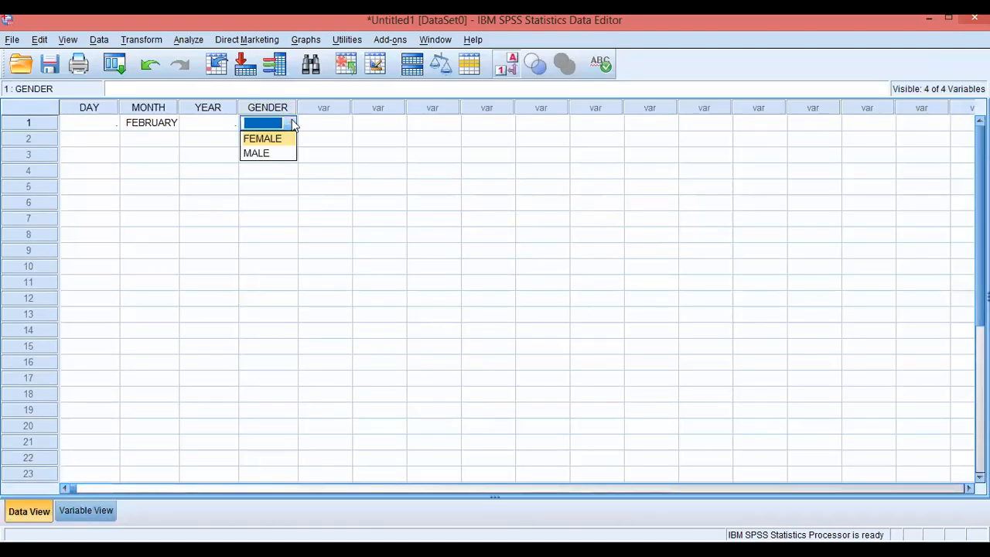
left_click(261, 154)
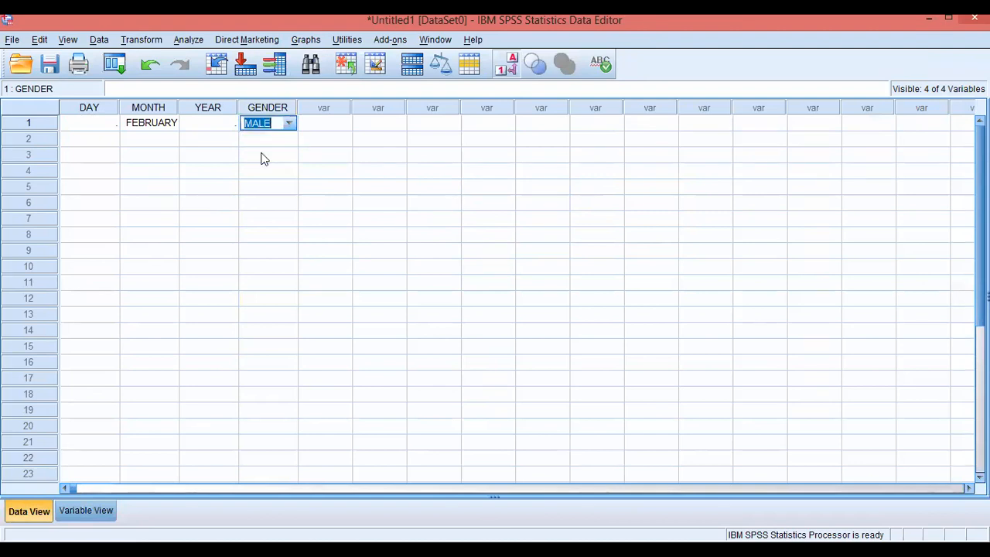
left_click(104, 124)
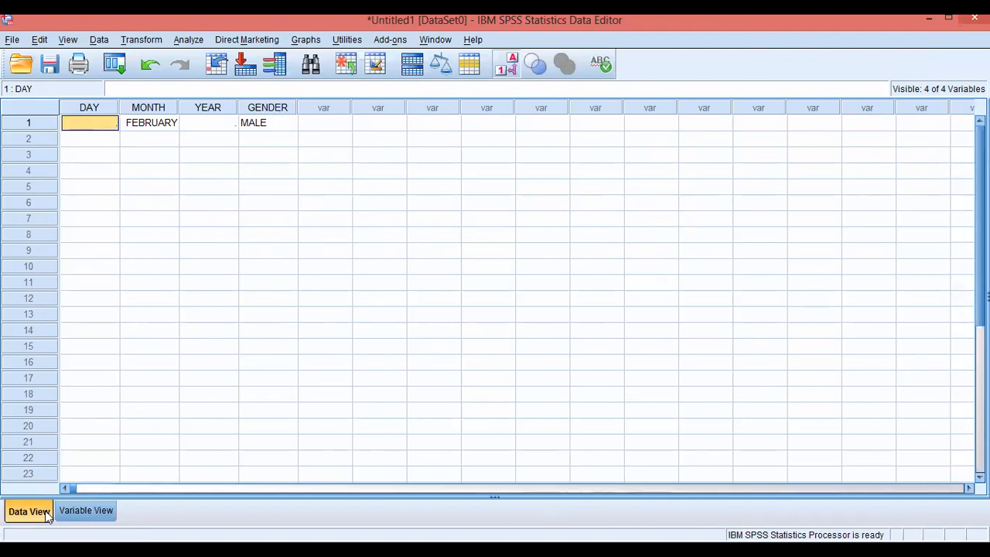
left_click(86, 511)
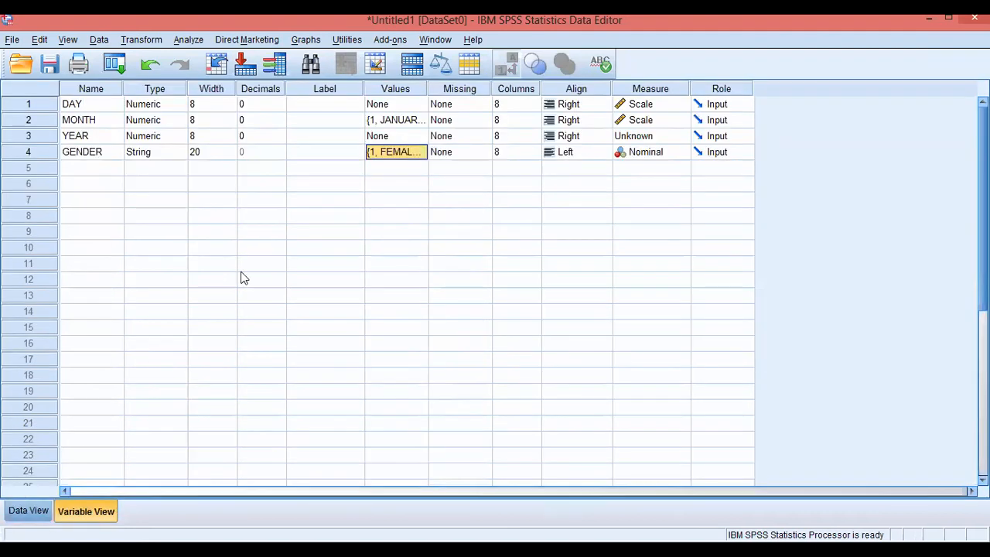
Step: Try to name the fifth variable TYPE OF PRODUCT PURCHASED and dismiss the resulting message
left_click(92, 169)
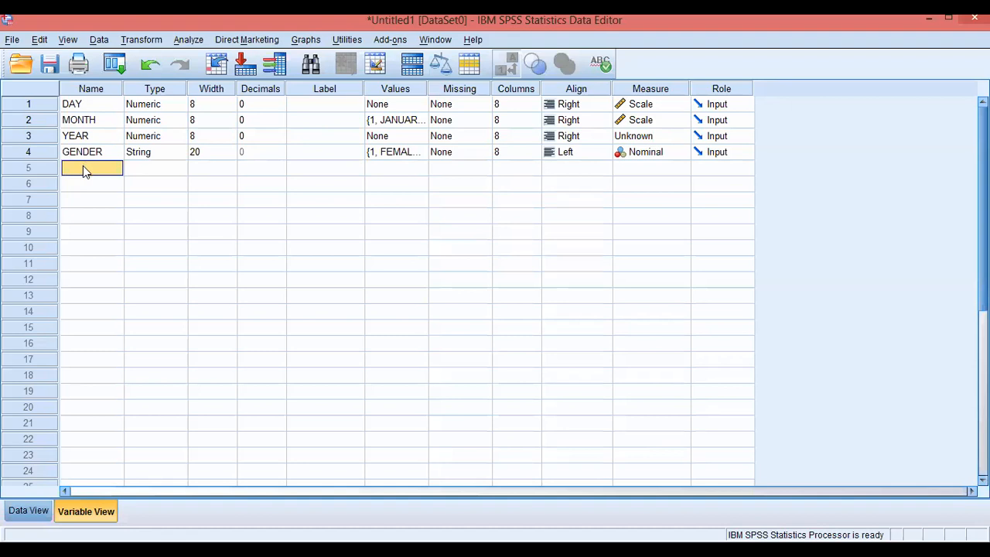
key("Down")
key("Down")
left_click(82, 171)
left_click(84, 169)
type("TYPE OF PRODUCT PU")
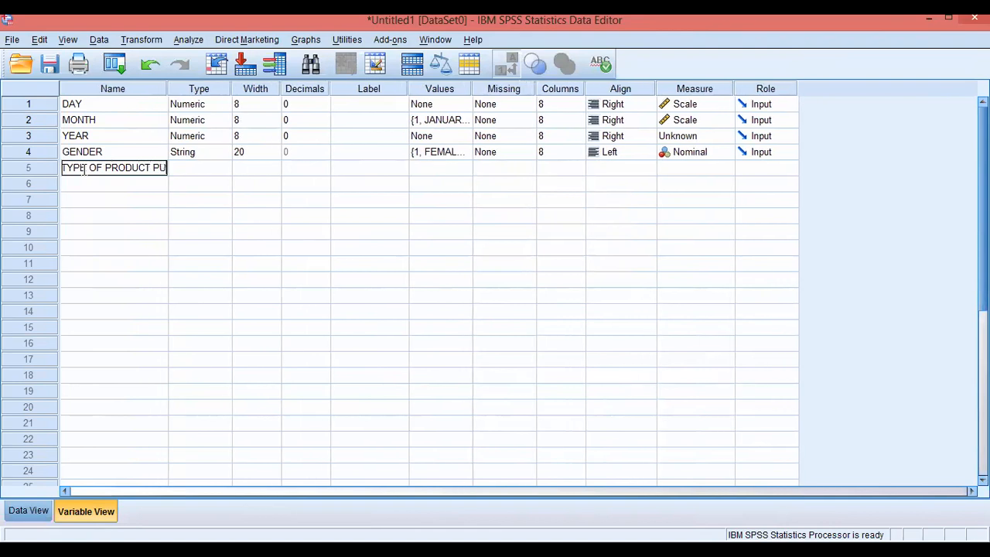
type("RCHS")
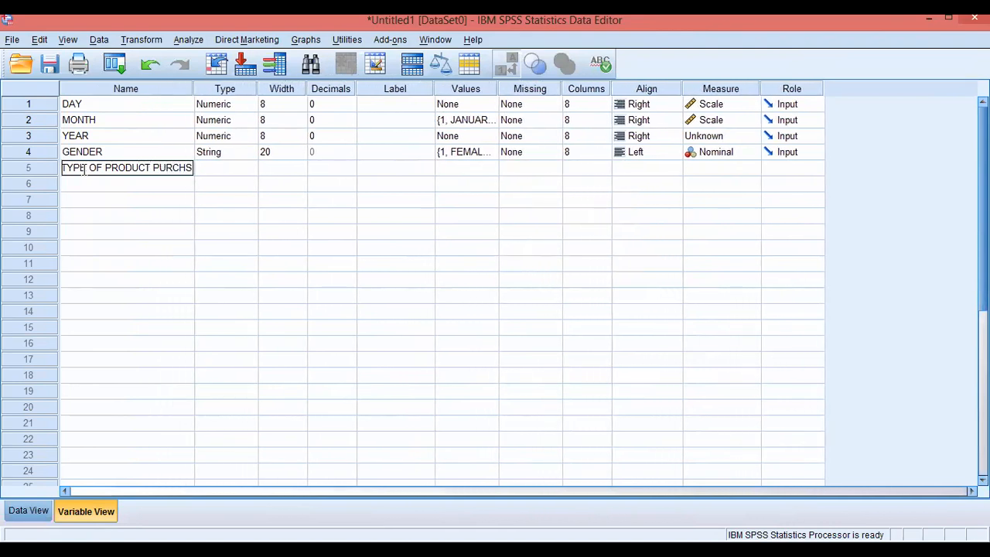
key("BackSpace")
type("ASED")
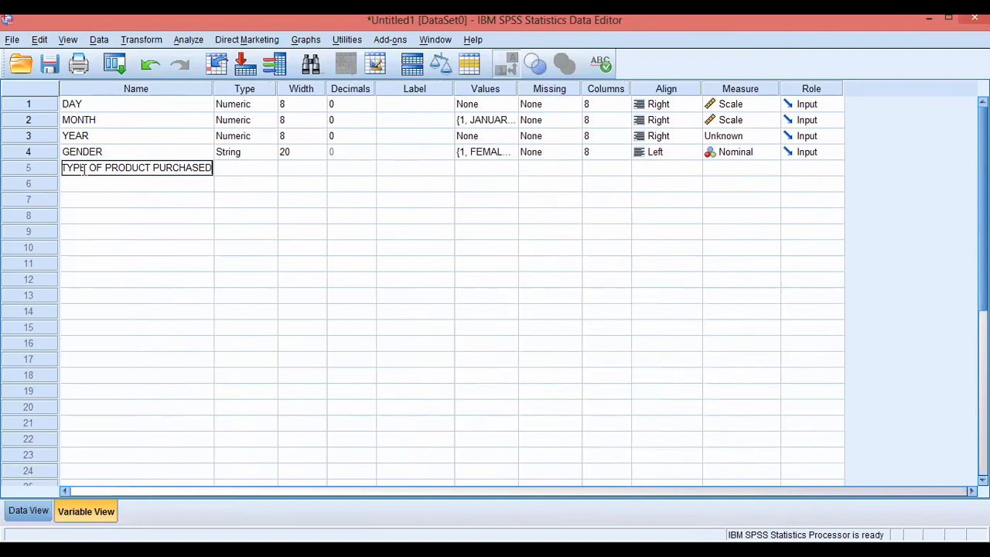
key("Tab")
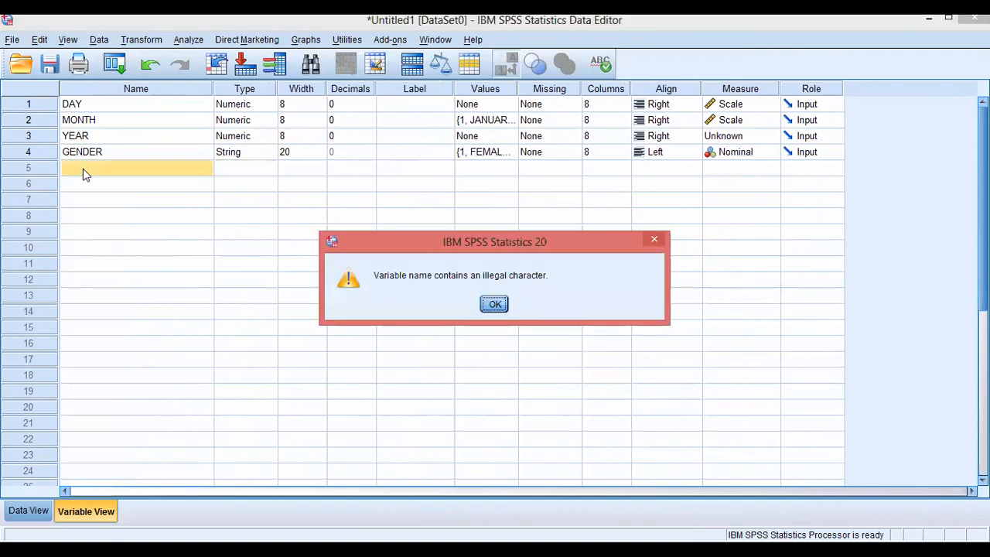
left_click(495, 305)
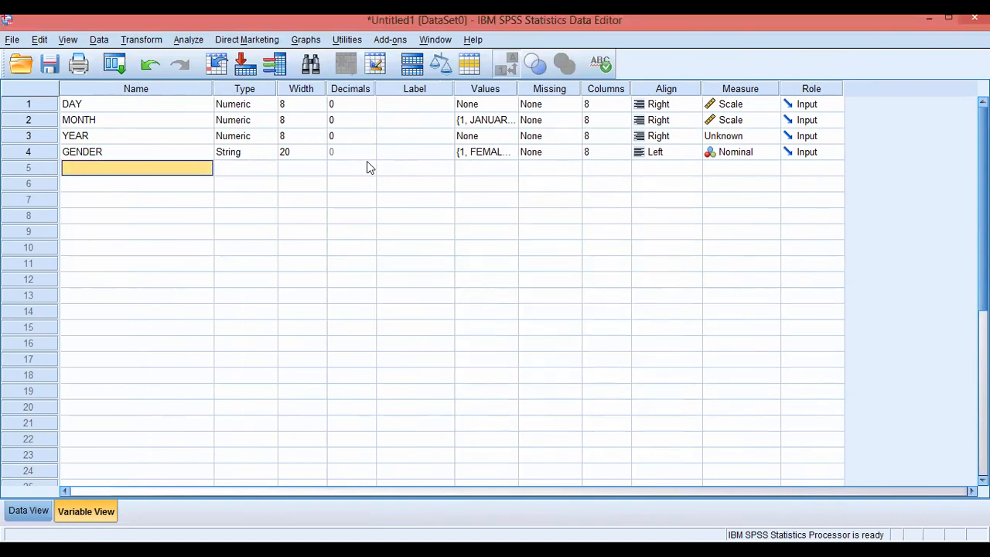
Step: Add a fifth variable named PURCHASE below GENDER
left_click(391, 168)
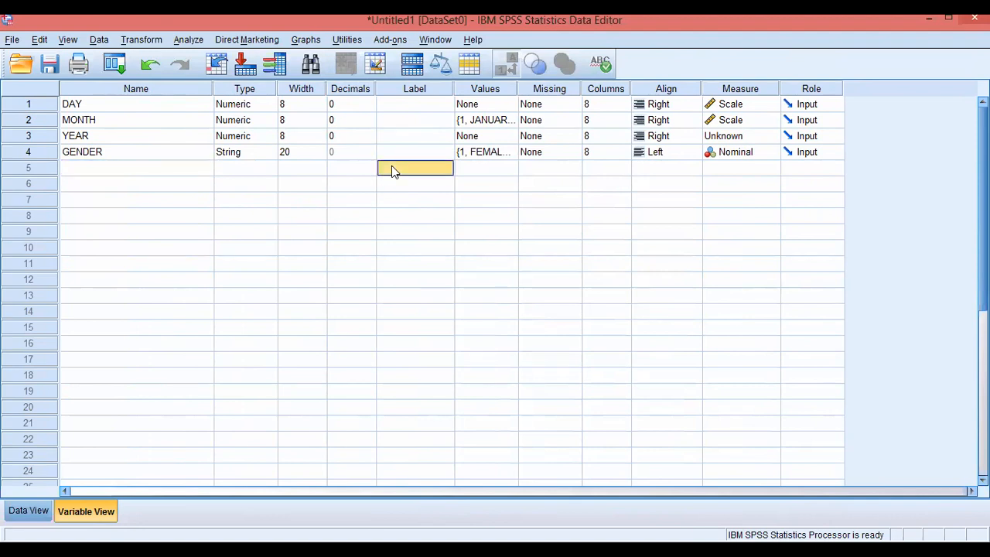
left_click(81, 169)
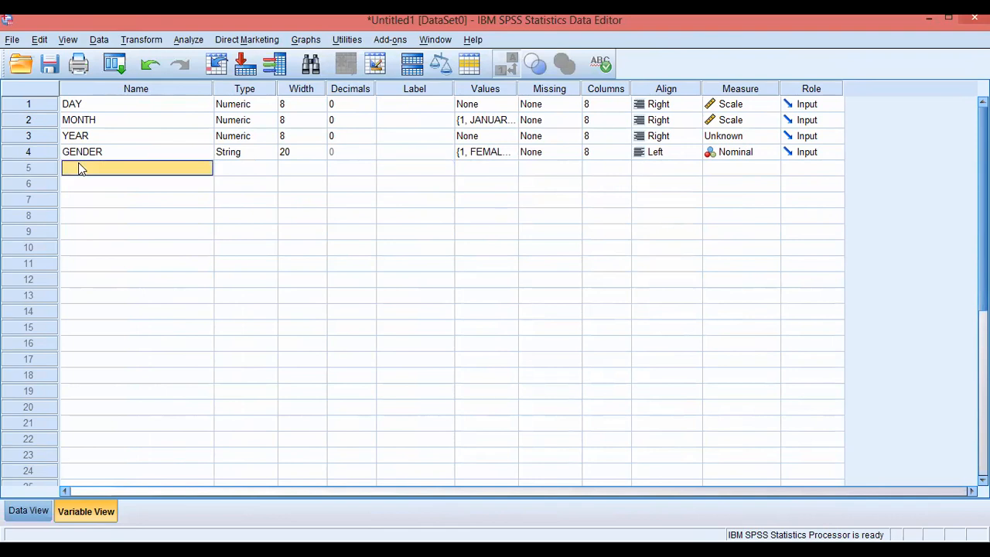
type("PURCHASE")
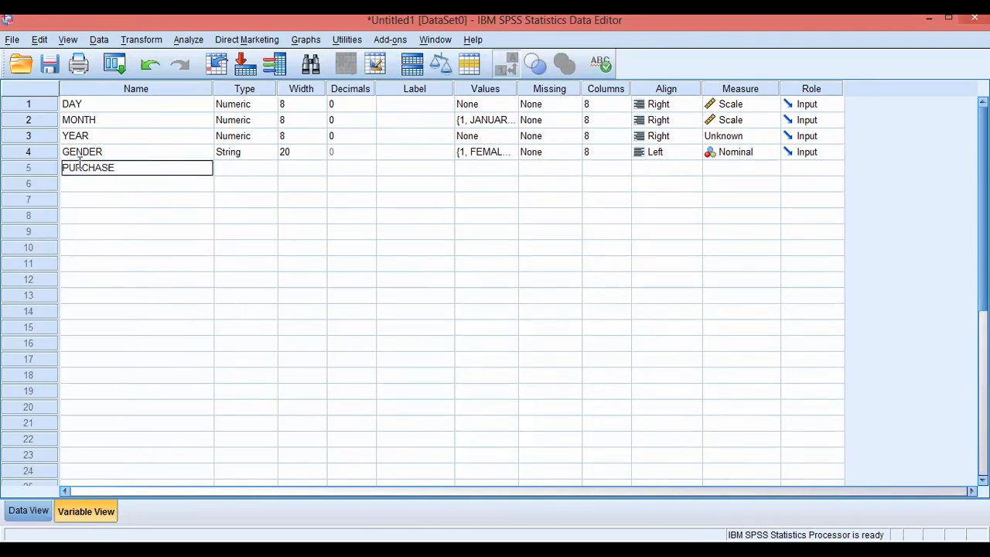
key("Return")
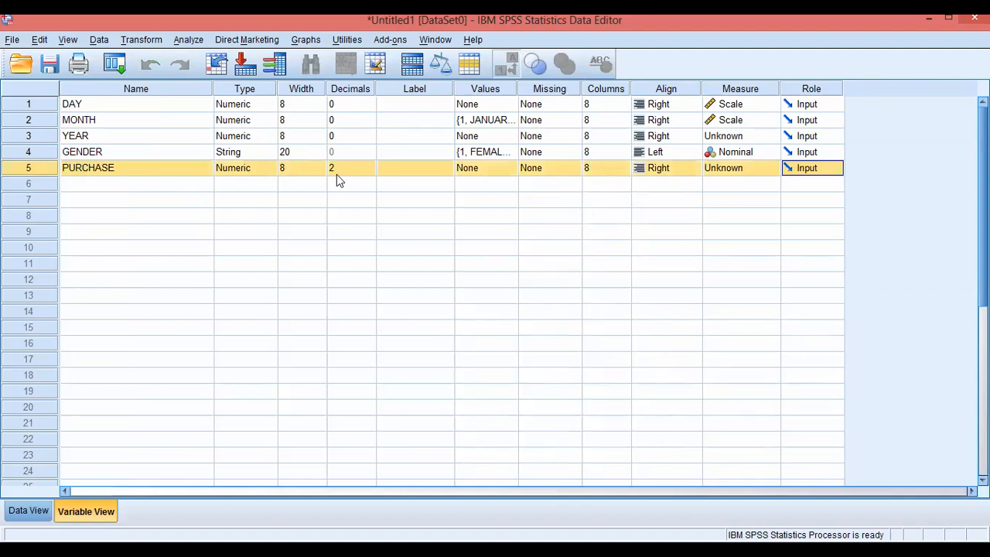
Step: Give the PURCHASE variable the descriptive label TYPE OF PRODUCT PURCHASE
left_click(414, 168)
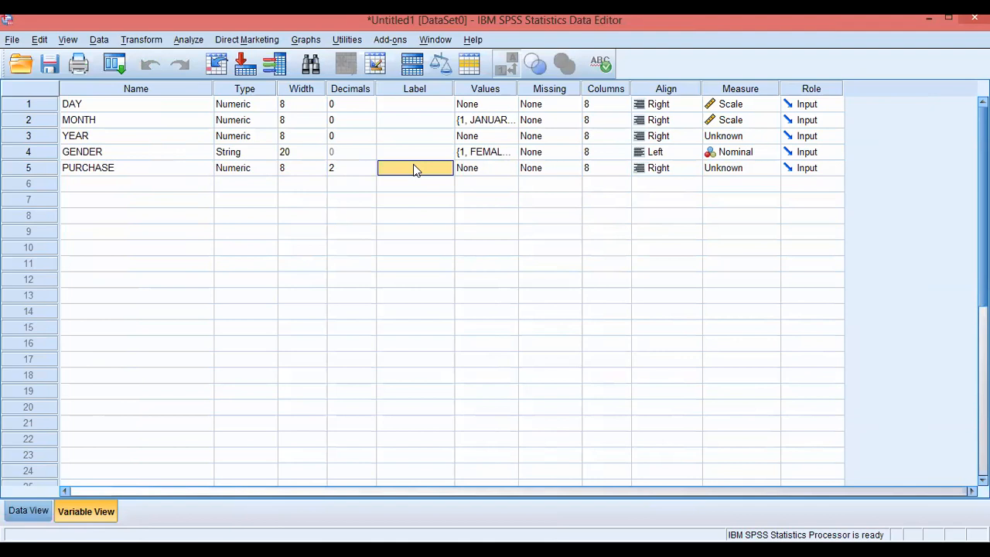
type("TYPE OF PRODUCT O")
key("BackSpace")
type("PURCHASE")
Step: Open the value labels for PURCHASE and add value 1 with the label FOOD
left_click(495, 167)
left_click(510, 169)
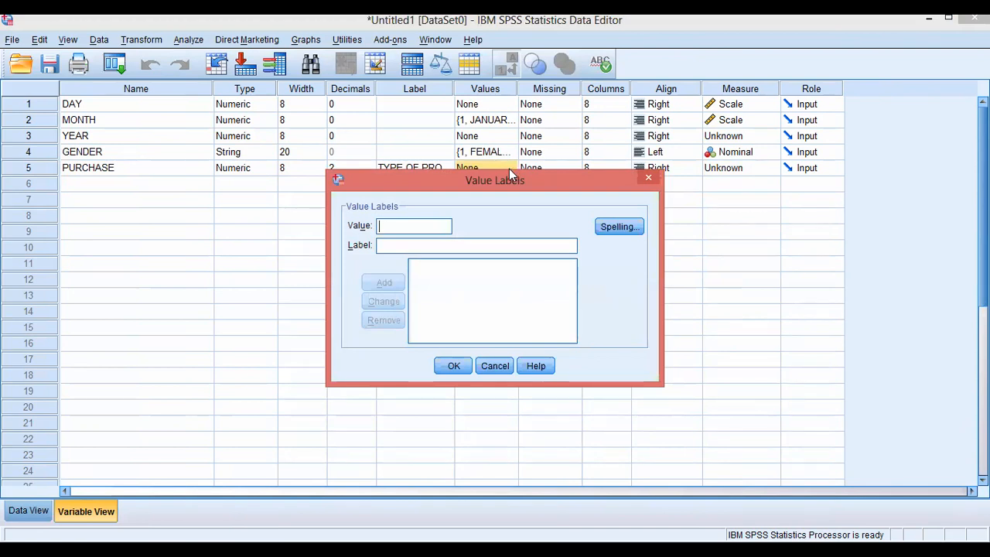
type("1DO")
key("BackSpace")
key("BackSpace")
type("FOOD")
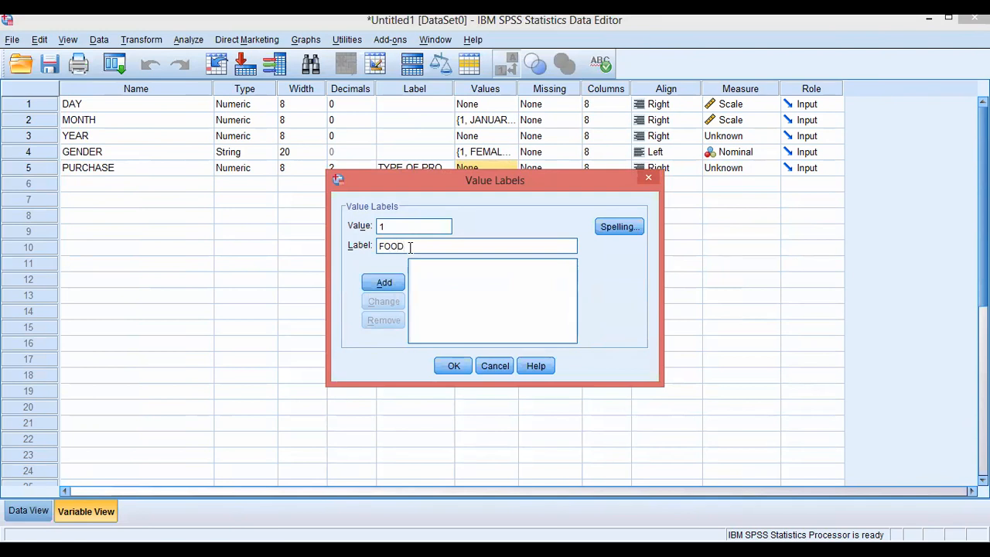
key("Return")
Step: Add values 2 BOOKS and 3 PAPER RIM to the PURCHASE value labels and apply the set
type("2")
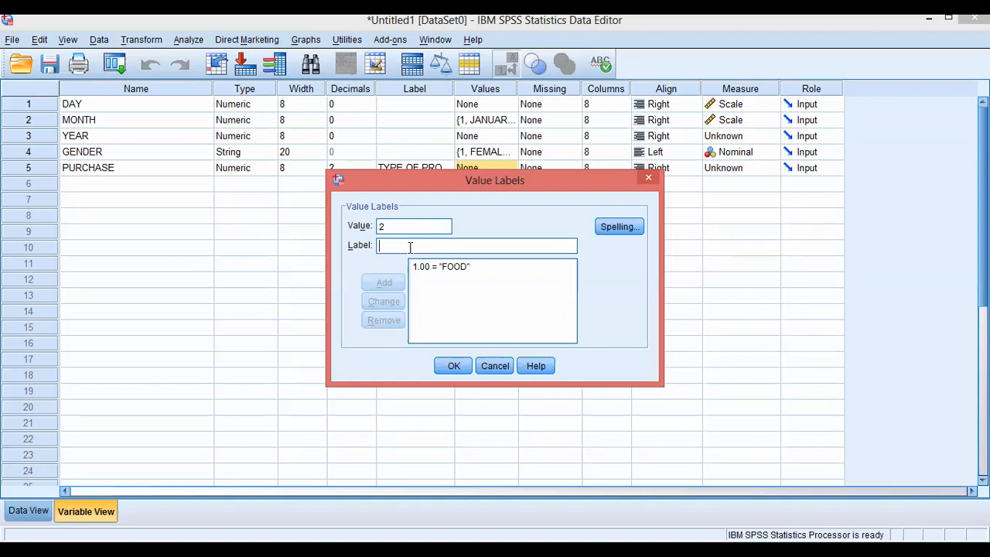
type("BOOKS")
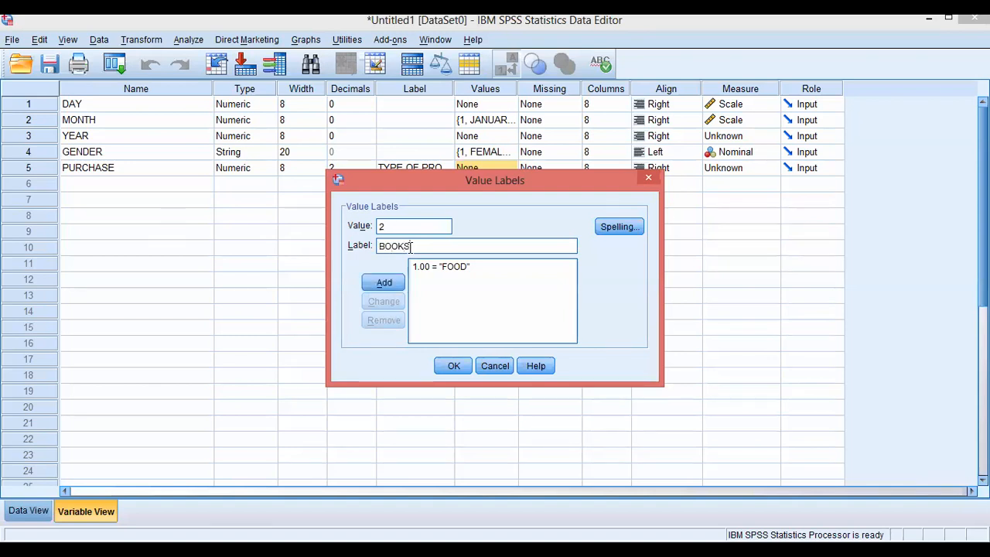
key("Return")
type("3")
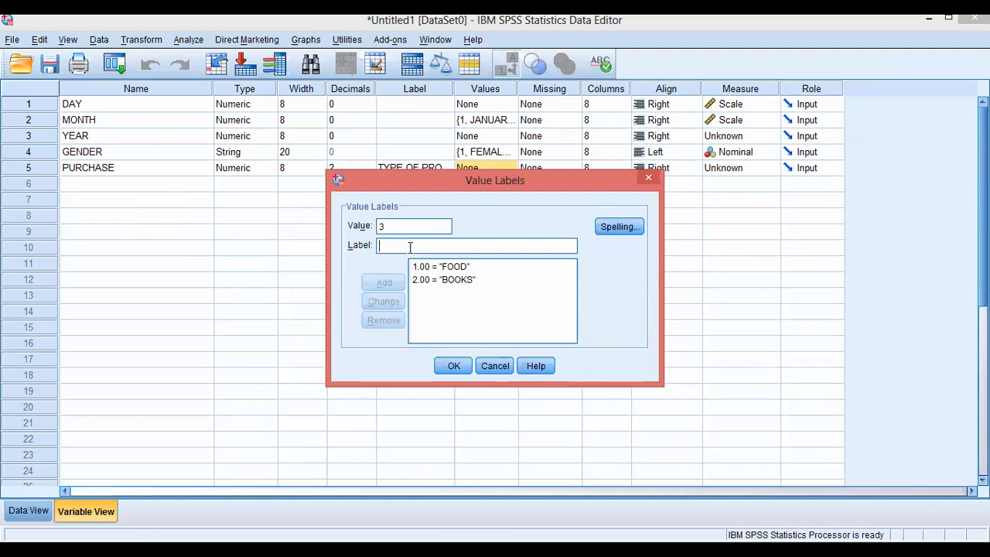
left_click(410, 245)
type("PAPER")
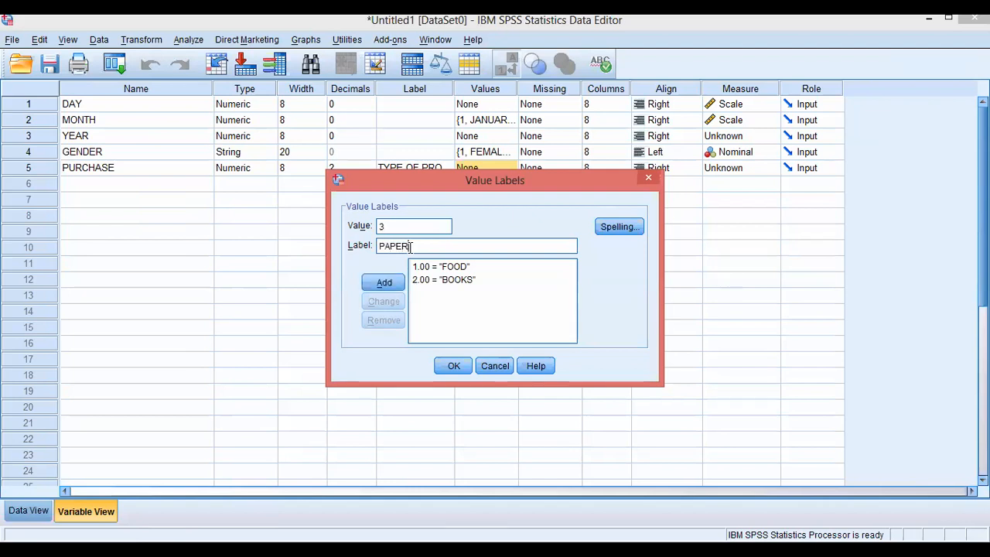
type(" RIM")
left_click(383, 285)
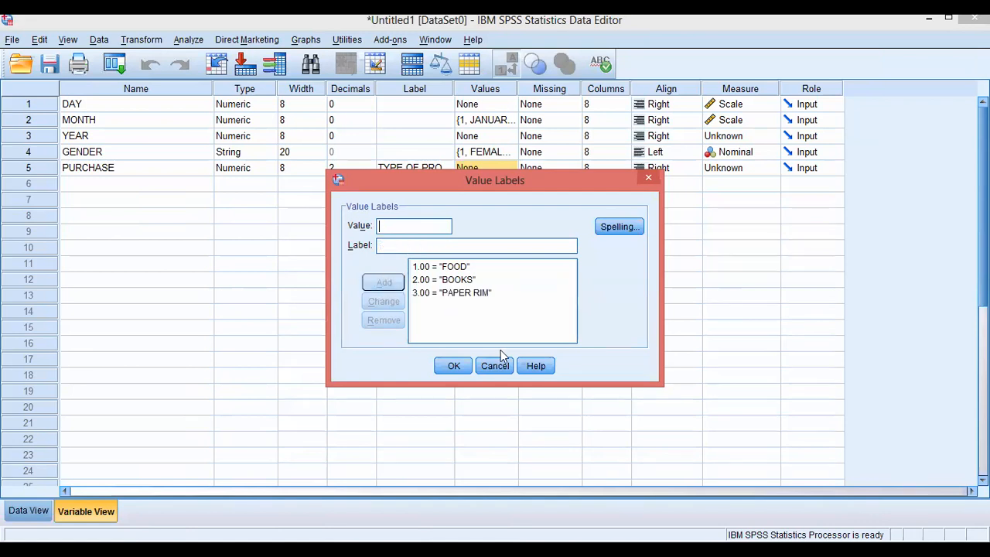
left_click(454, 365)
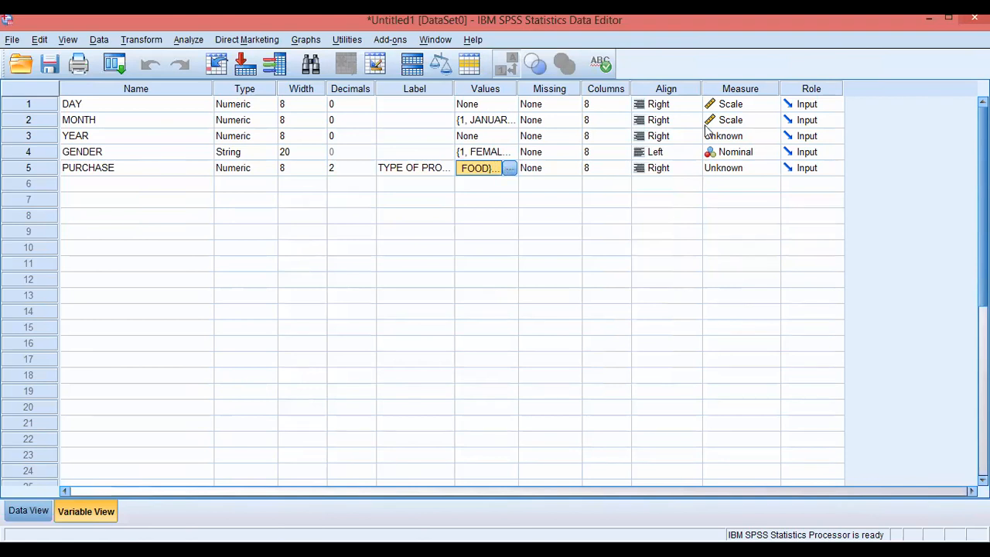
Step: Set the measurement level to Scale for YEAR and to Nominal for both GENDER and PURCHASE
left_click(734, 137)
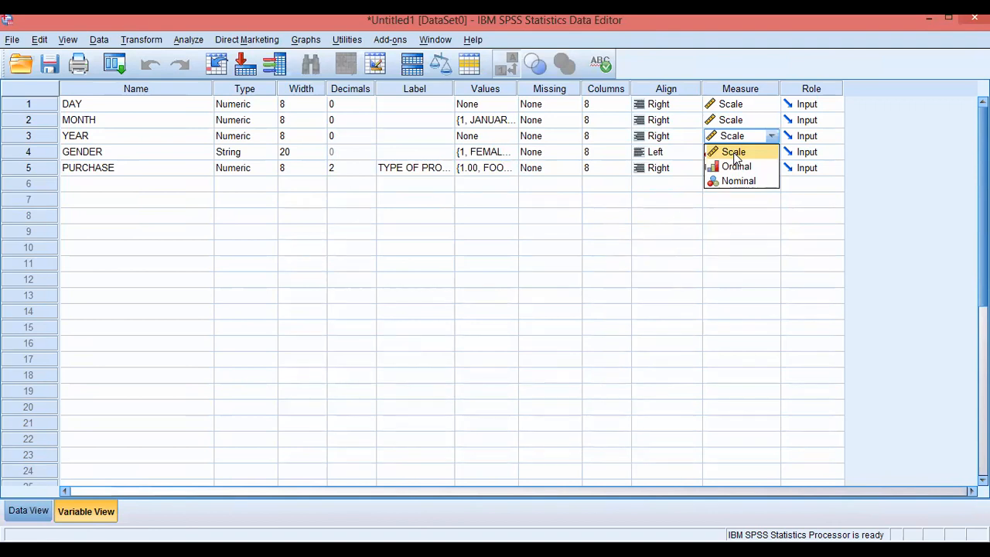
left_click(735, 154)
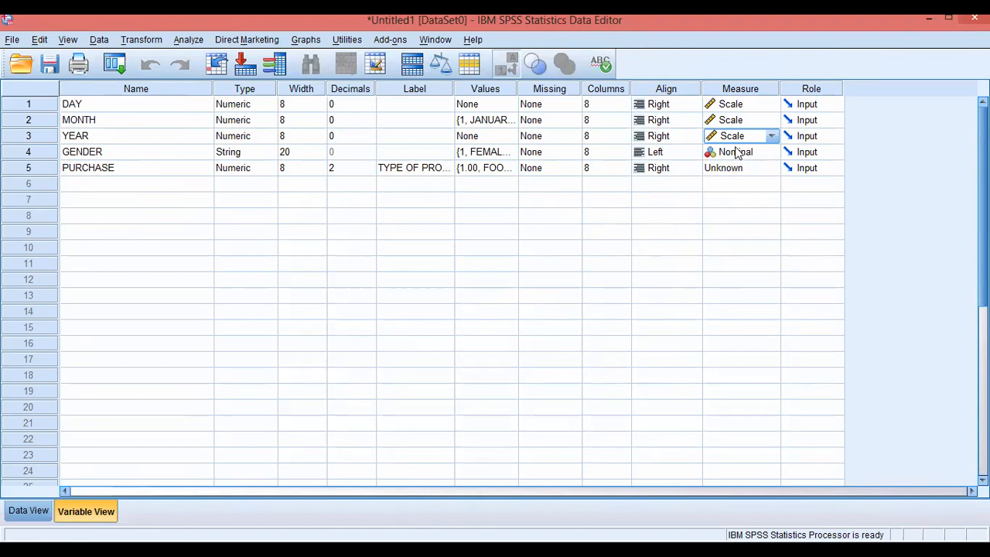
left_click(737, 155)
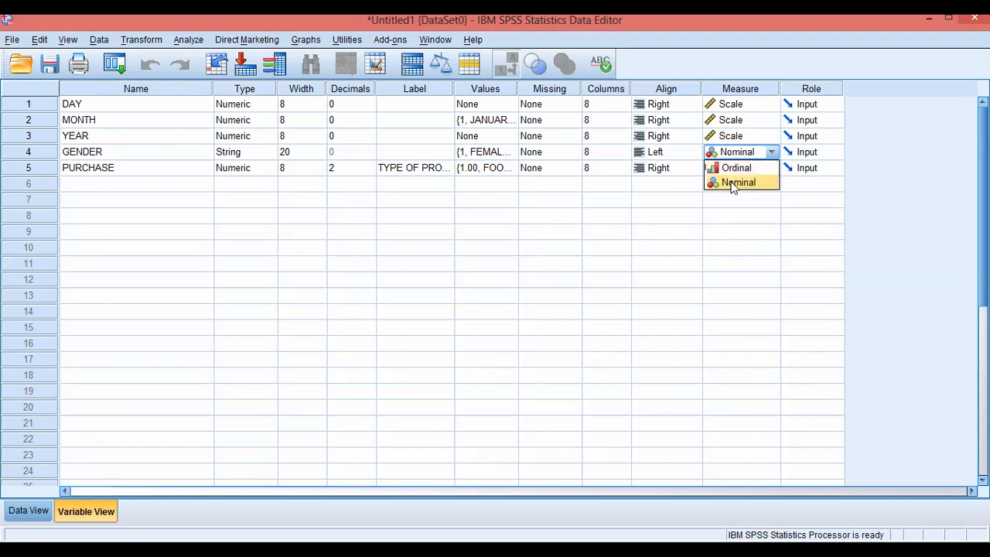
left_click(732, 186)
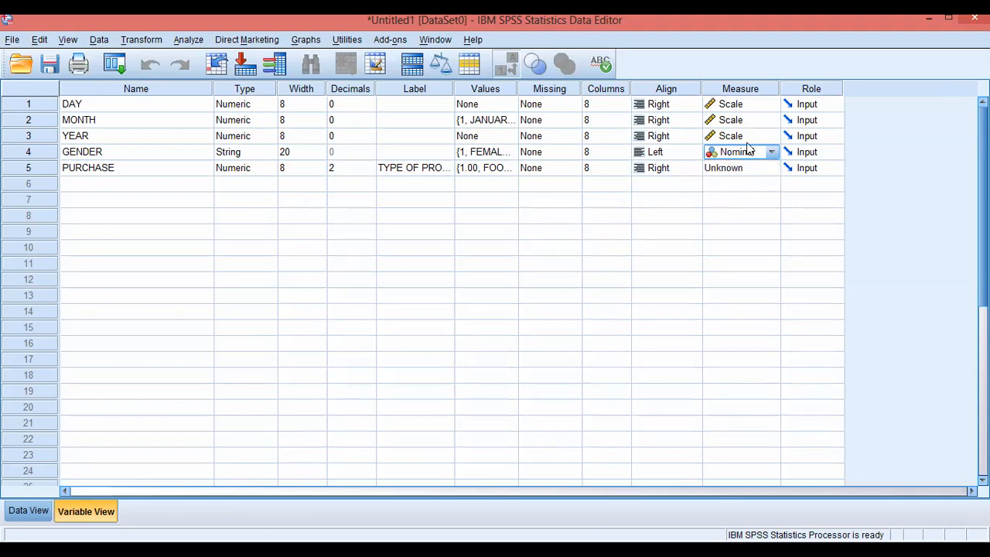
left_click(771, 152)
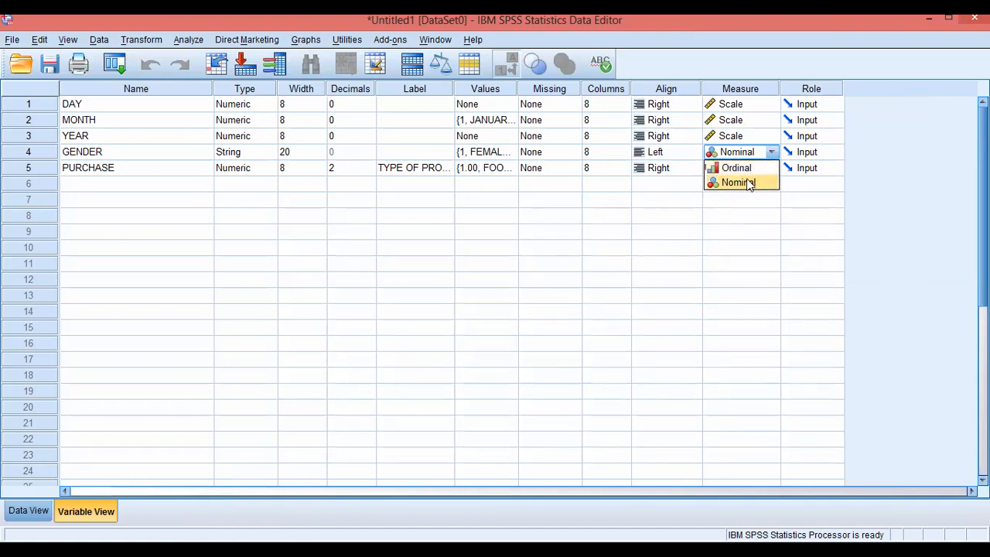
left_click(749, 183)
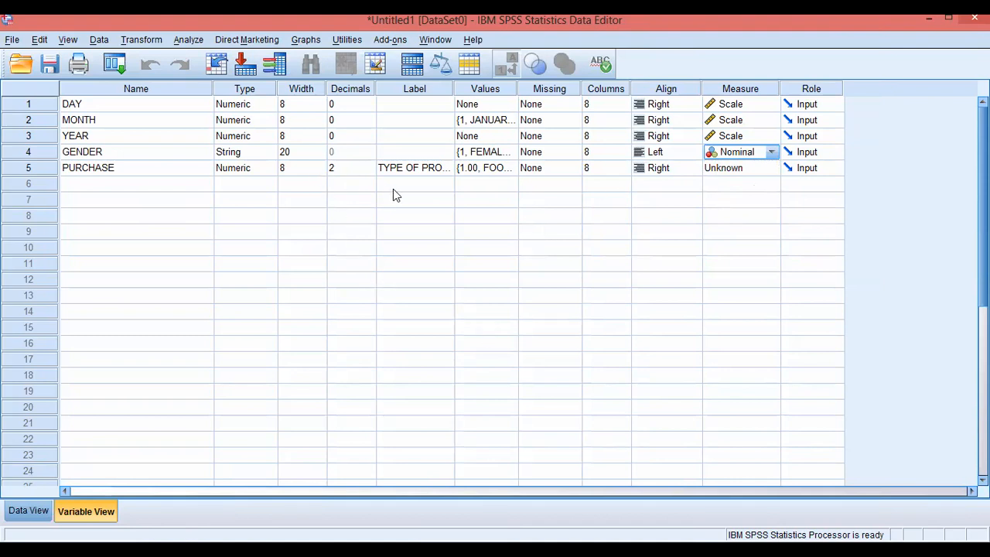
left_click(731, 168)
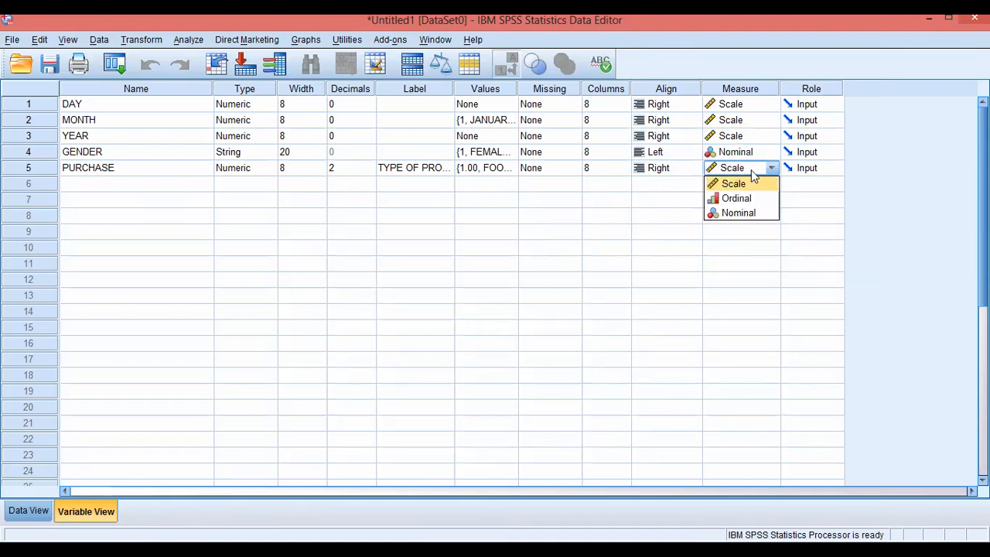
left_click(744, 214)
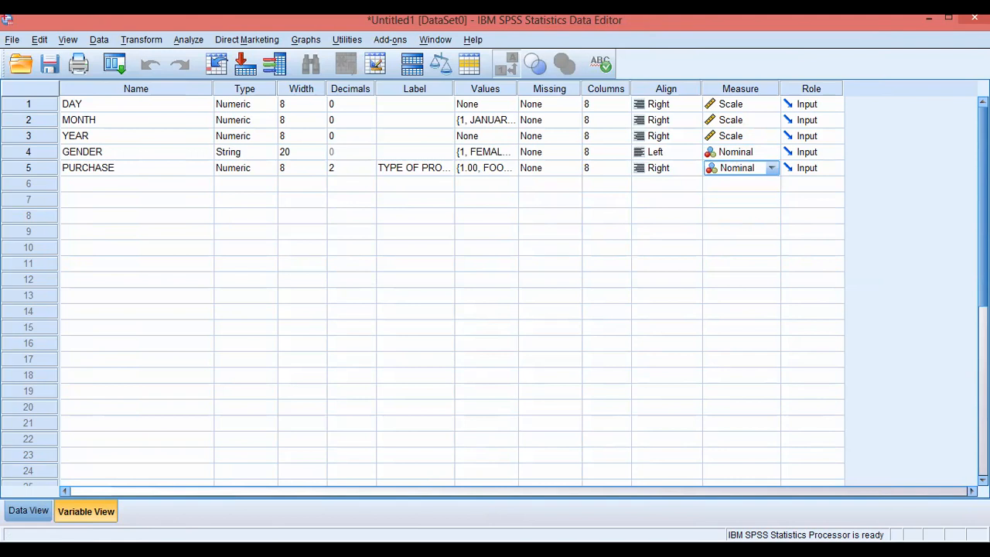
Step: Add a sixth variable named AMOUNT below PURCHASE
left_click(106, 174)
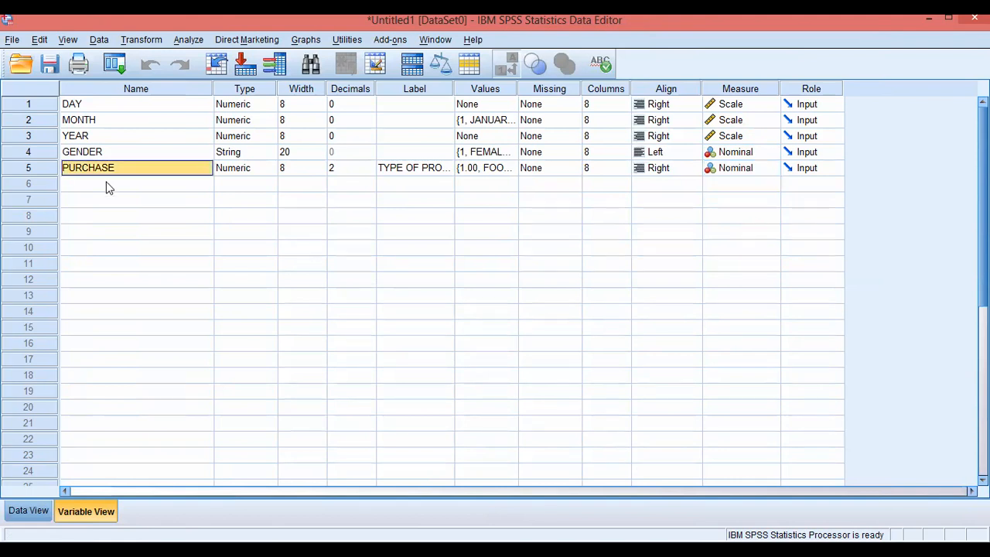
left_click(107, 186)
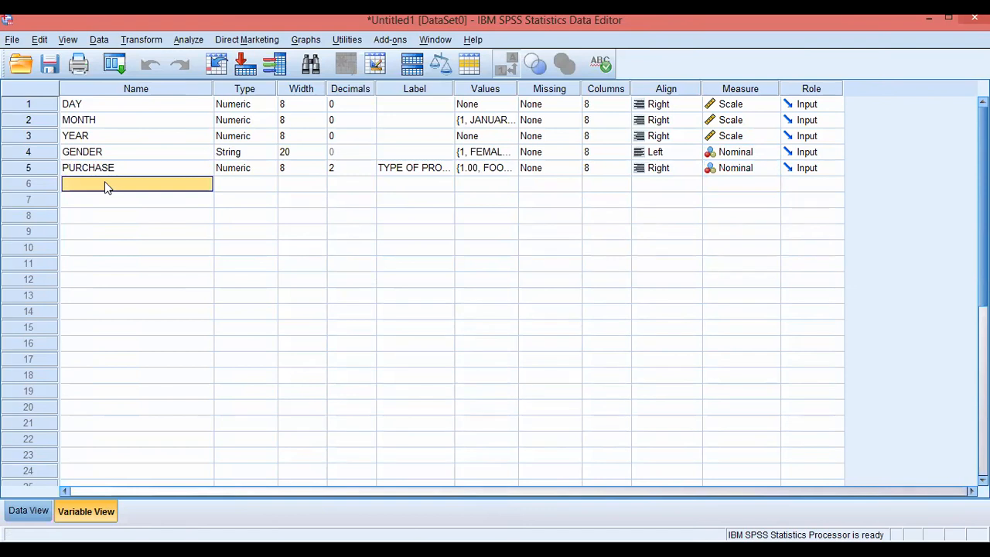
type("AMP")
key("BackSpace")
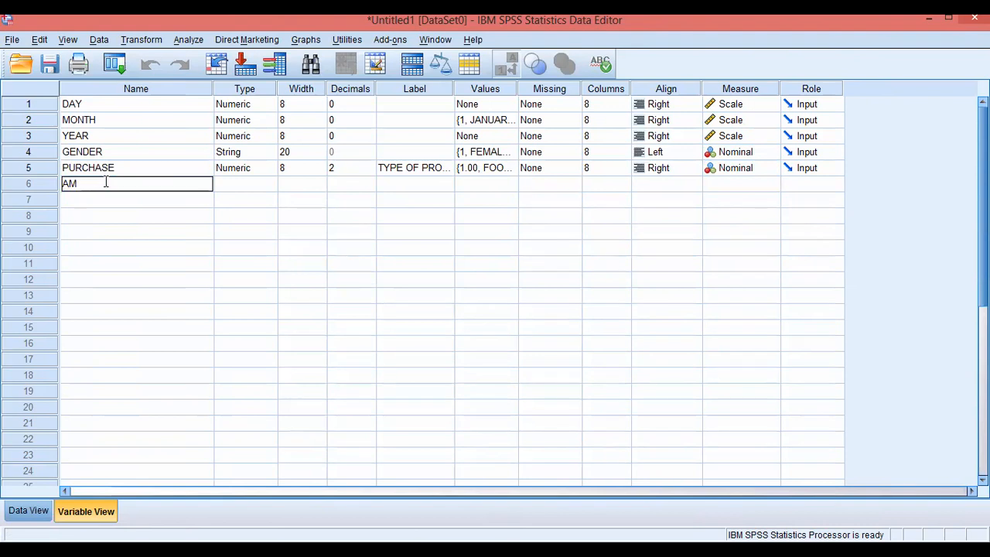
type("OUNT")
key("Return")
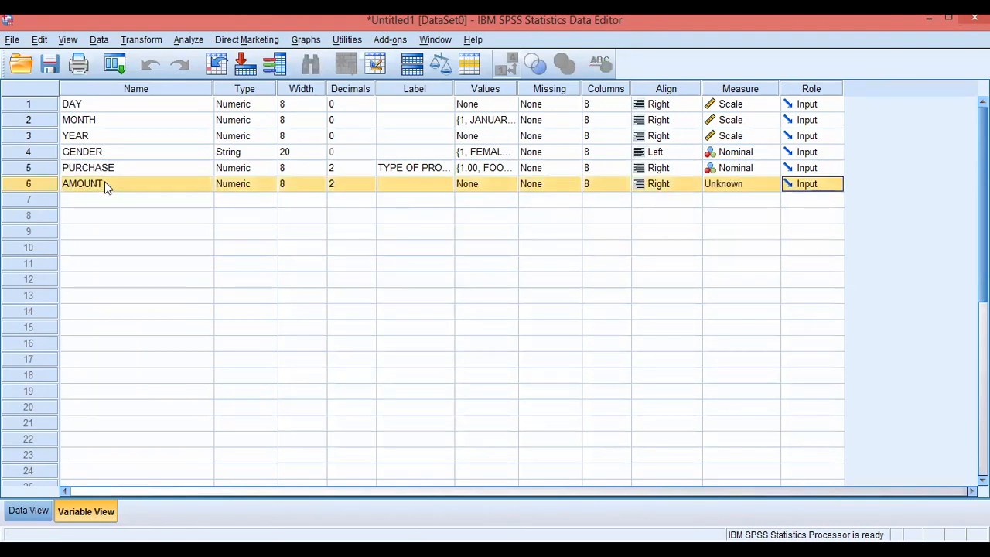
Step: Give the AMOUNT variable the descriptive label AMOUNT PAID
left_click(386, 185)
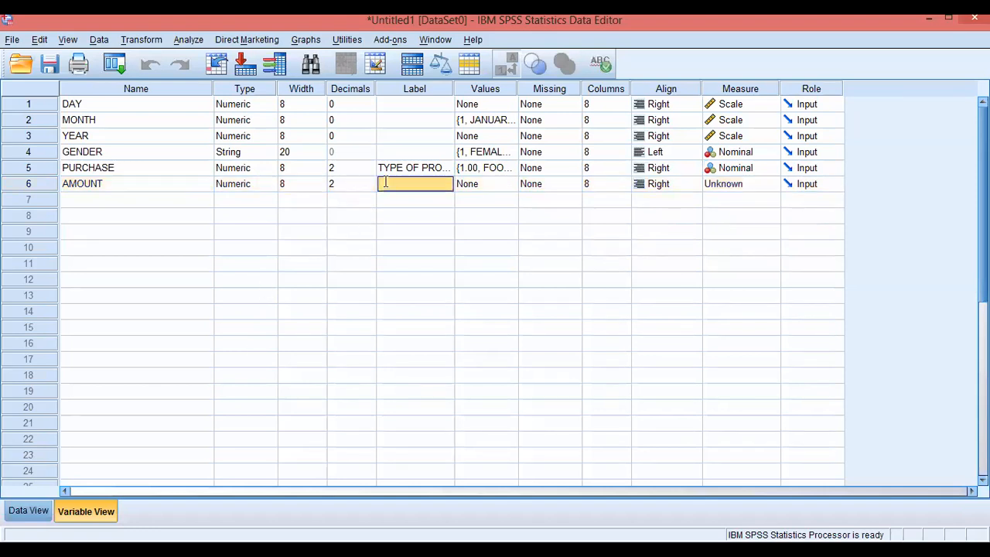
type("AMP")
key("BackSpace")
type("OUNT PAID")
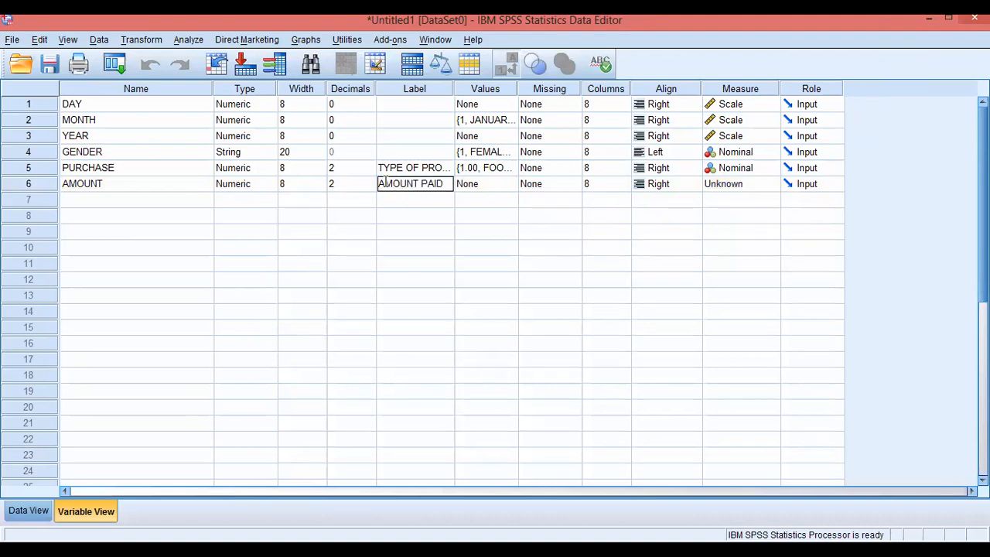
left_click(469, 186)
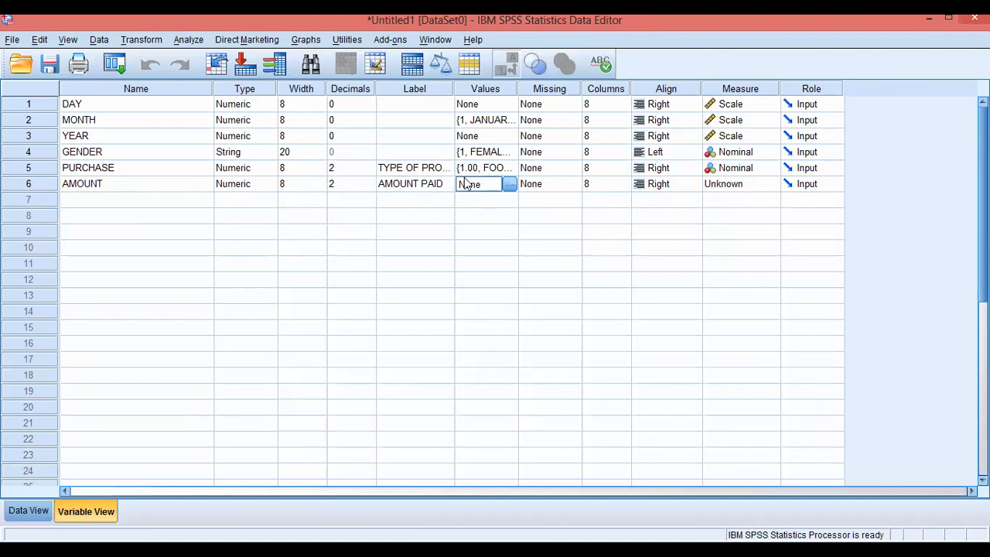
Step: Change the PURCHASE variable's type to String with 20 characters and accept discarding incompatible value labels
left_click(258, 169)
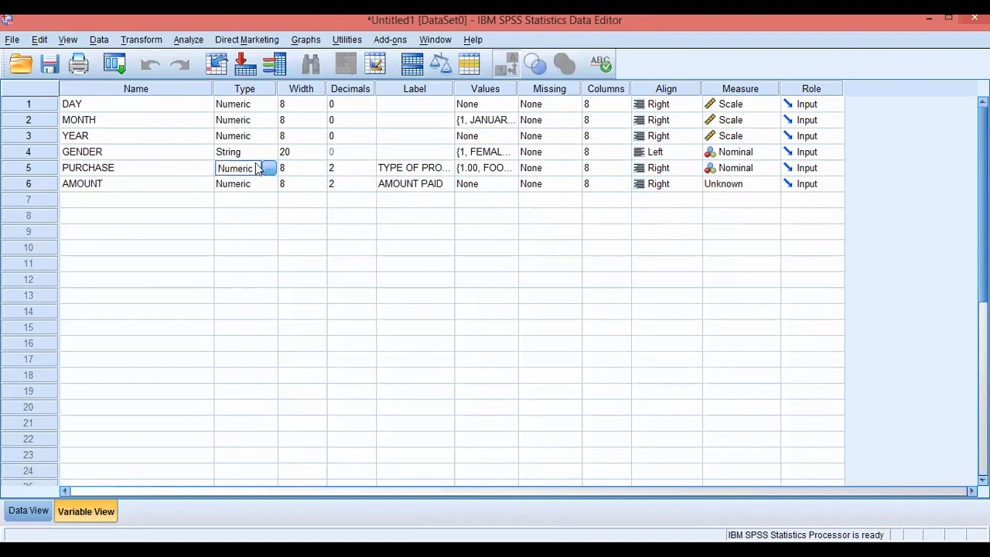
left_click(268, 169)
left_click(335, 304)
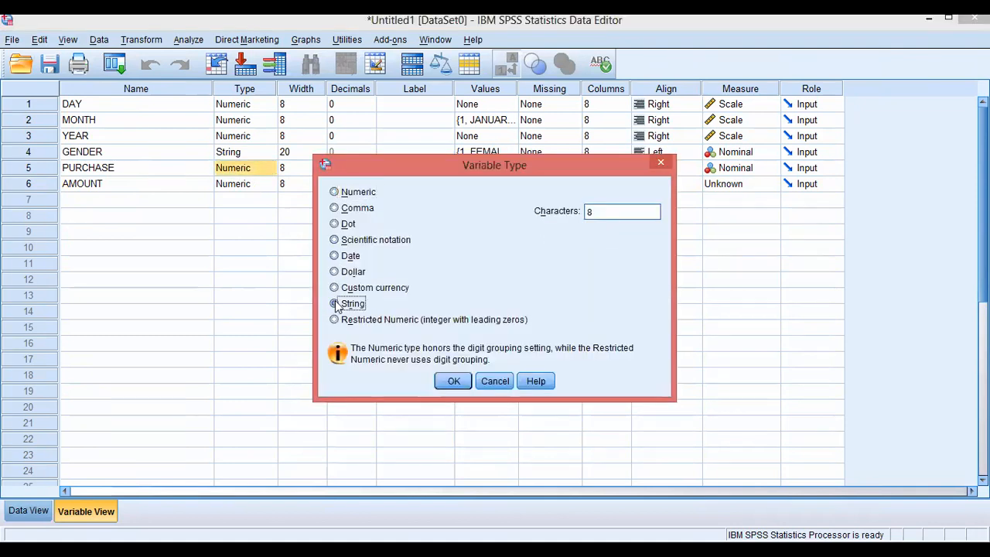
left_click(602, 212)
key("BackSpace")
type("20")
left_click(453, 382)
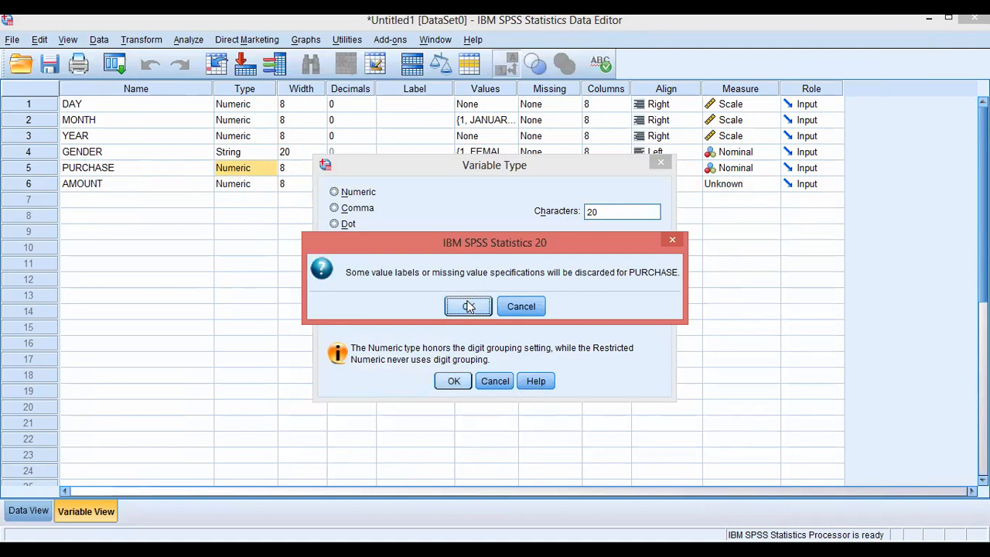
left_click(468, 306)
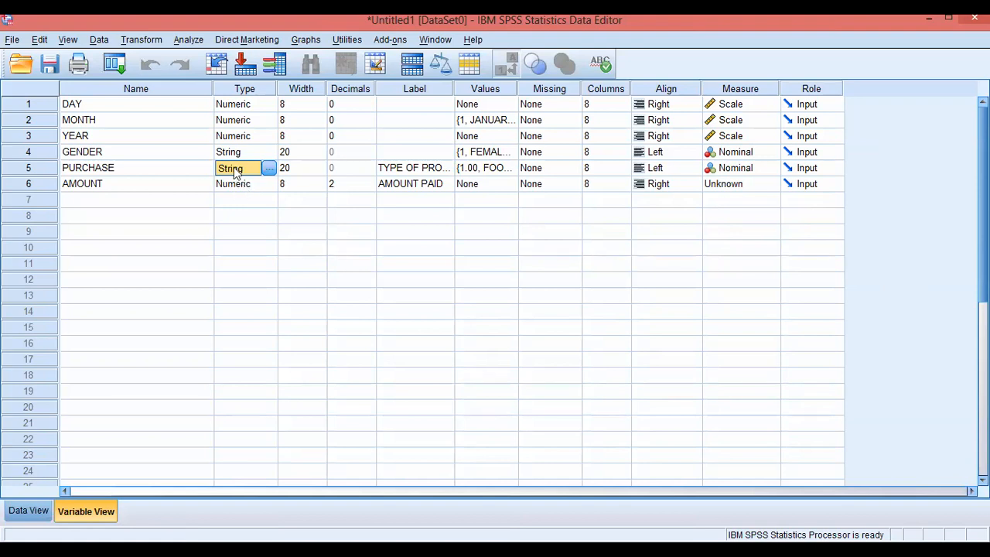
Step: Examine how the defined variables correspond to the columns of the data grid, comparing the data and variable views
left_click(30, 510)
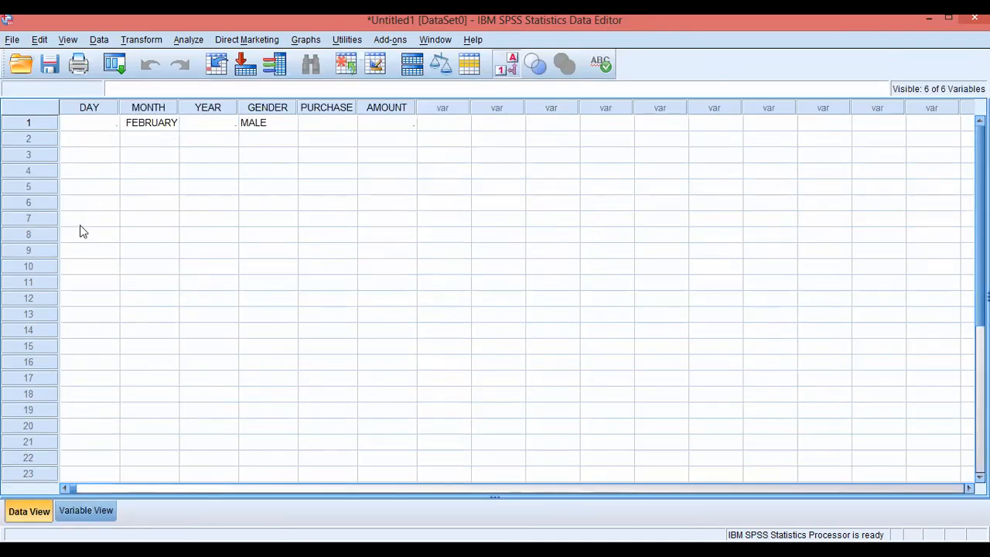
scroll(229, 307, "down", 3)
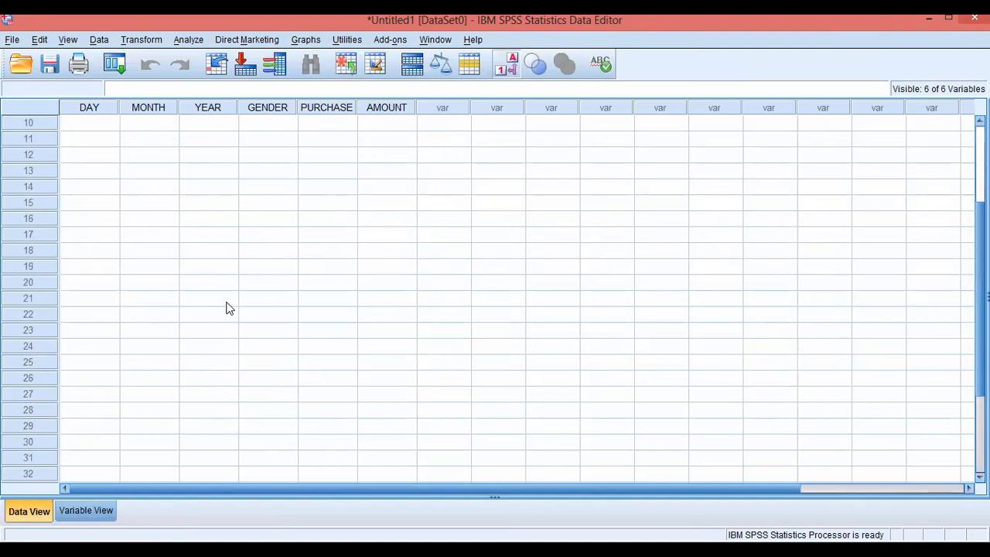
scroll(229, 308, "up", 3)
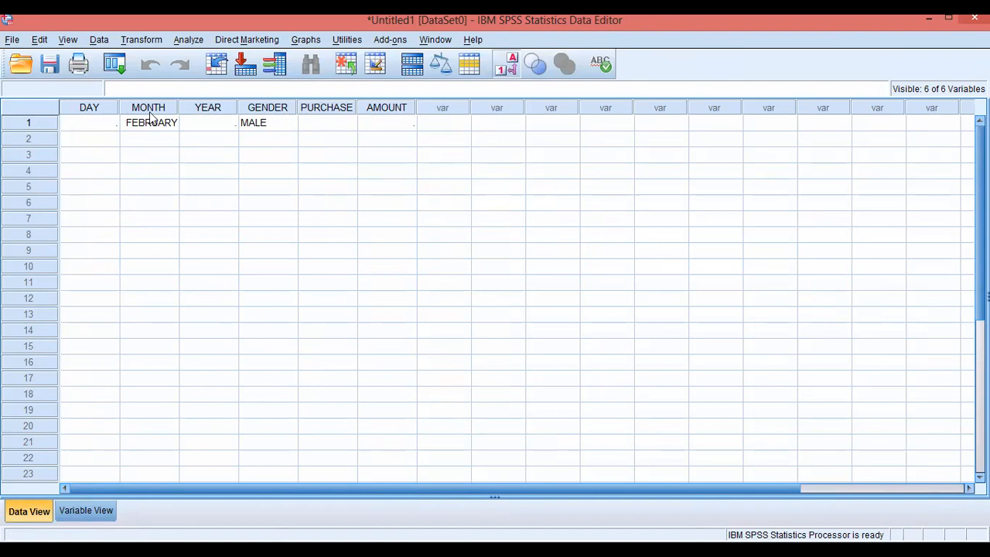
left_click(84, 510)
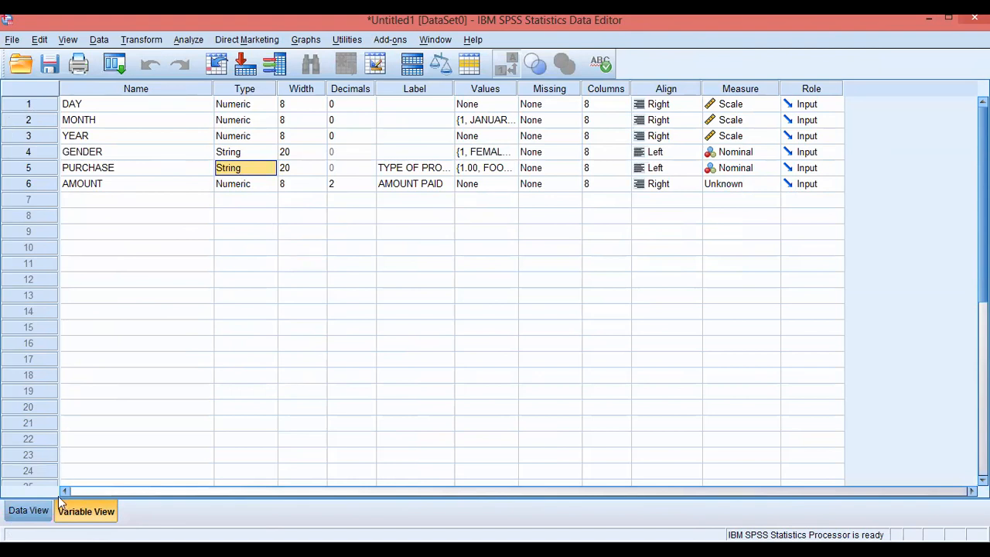
scroll(43, 474, "down", 3)
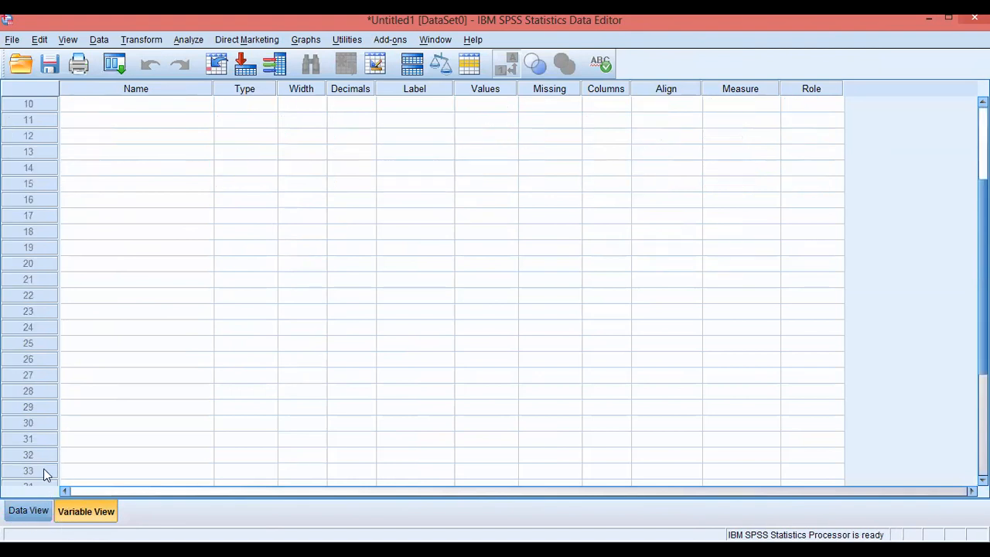
left_click(28, 512)
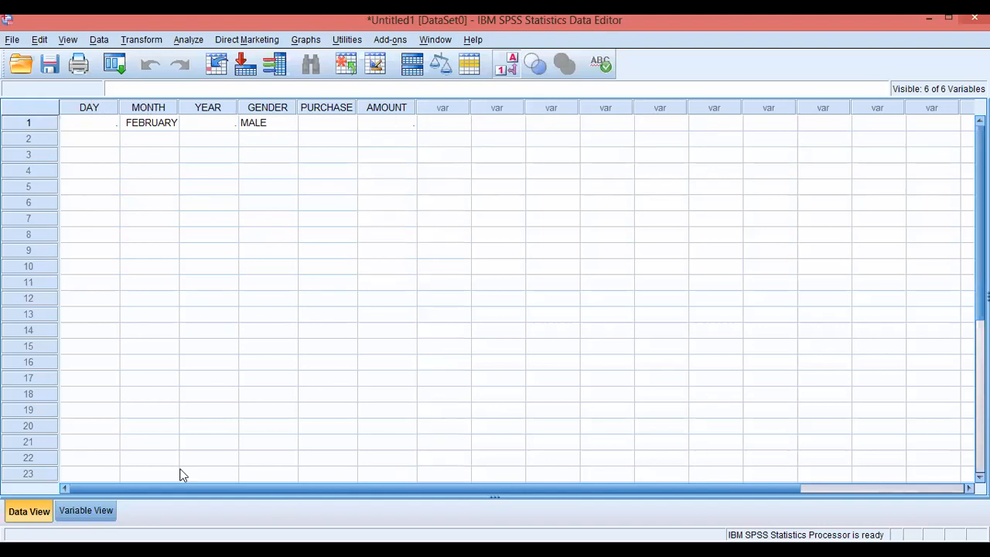
left_click(85, 506)
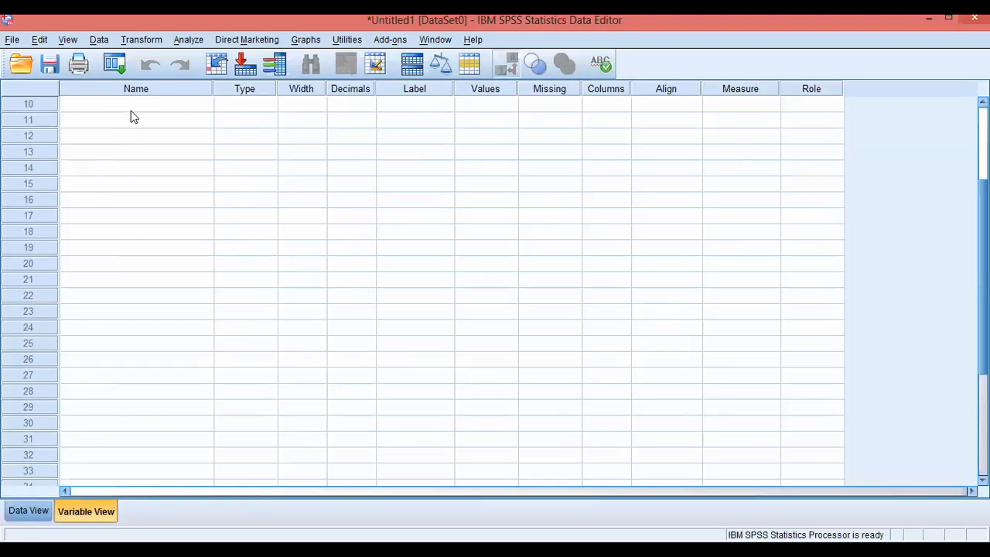
left_click(14, 512)
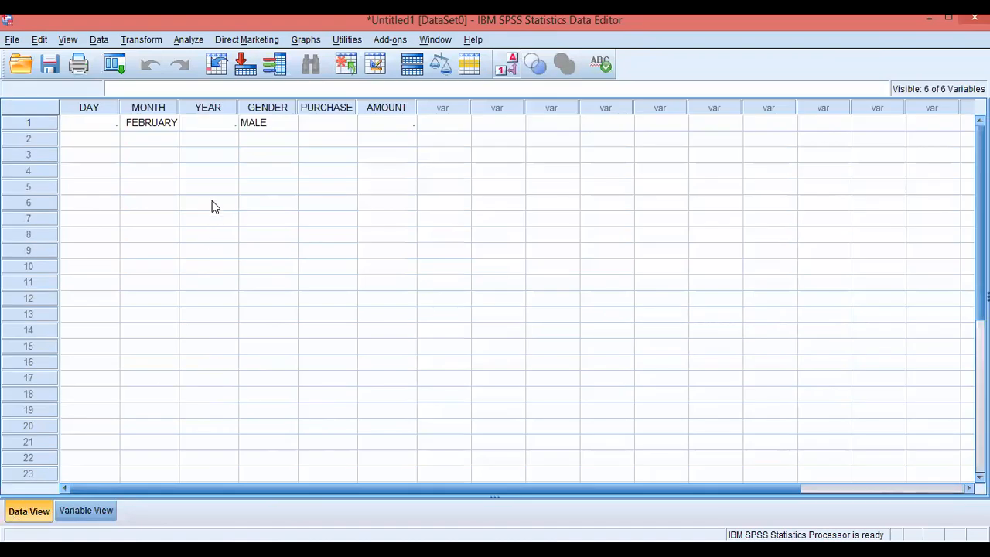
left_click(77, 514)
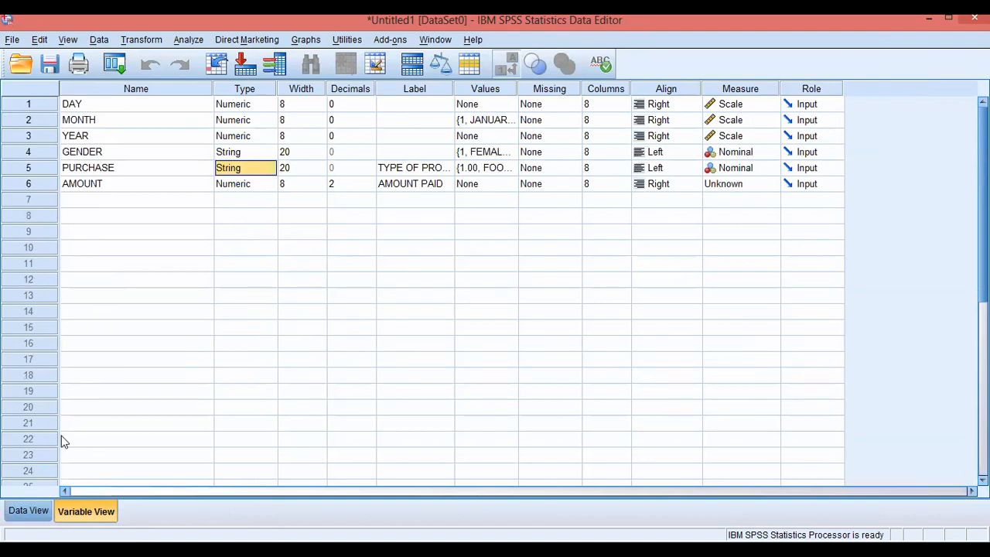
Step: Enter 2 as the DAY of the first case and open that case's list of MONTH labels
left_click(29, 510)
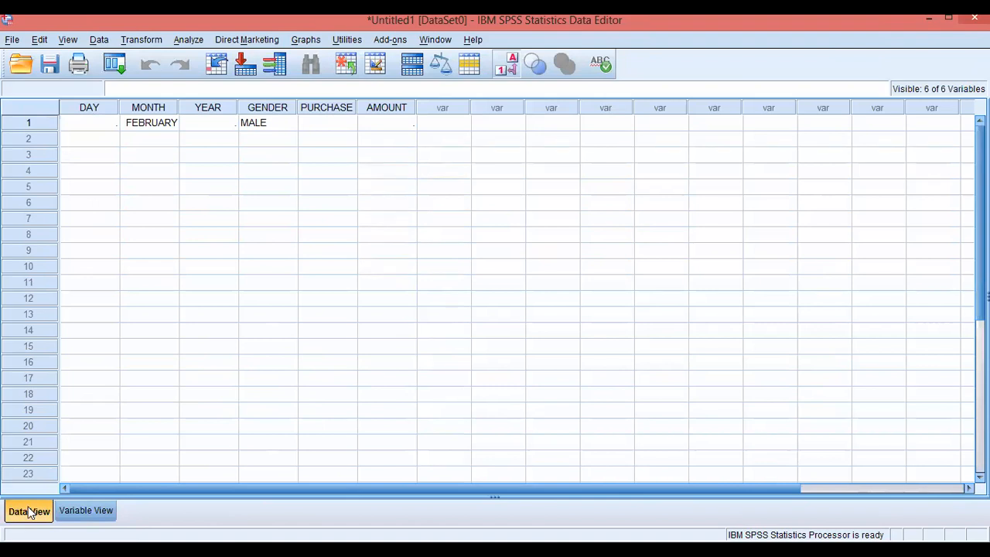
left_click(98, 129)
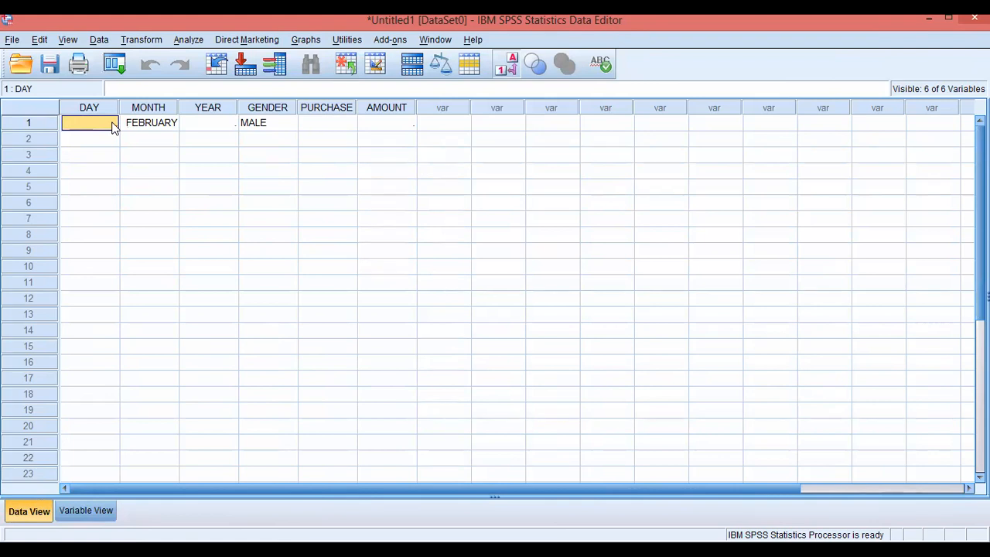
type("2")
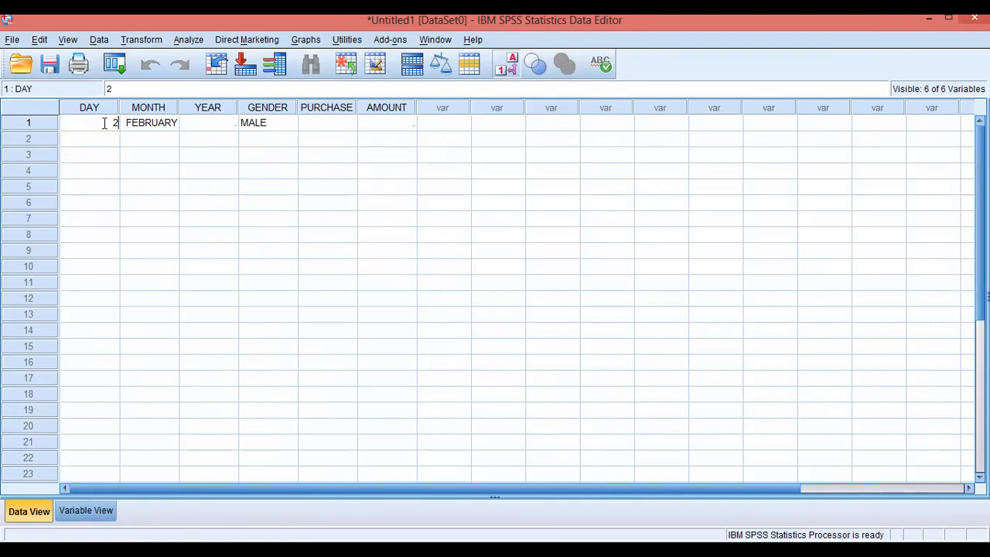
left_click(164, 128)
left_click(169, 125)
left_click(171, 125)
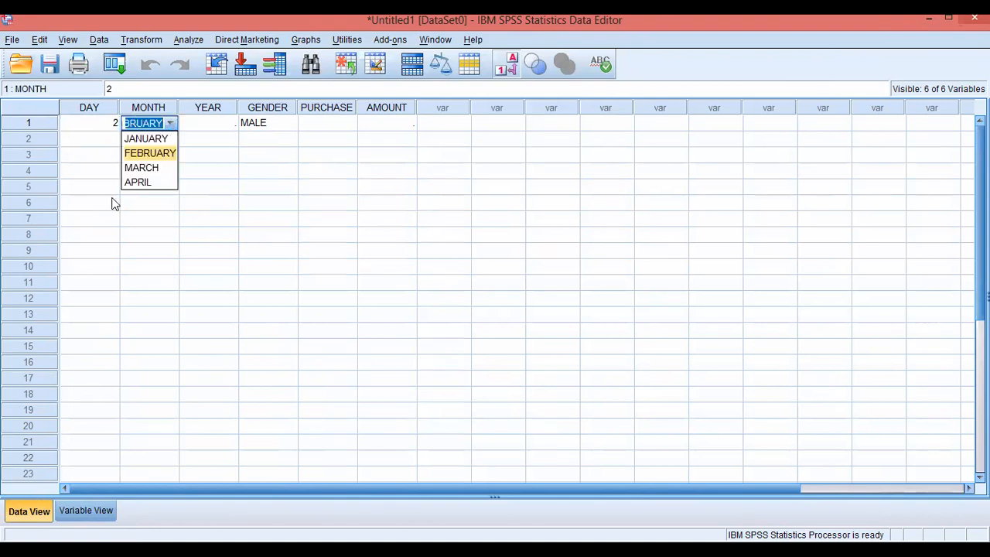
Step: Review the value labels defined for the MONTH variable and return to the data grid without changing them
left_click(87, 511)
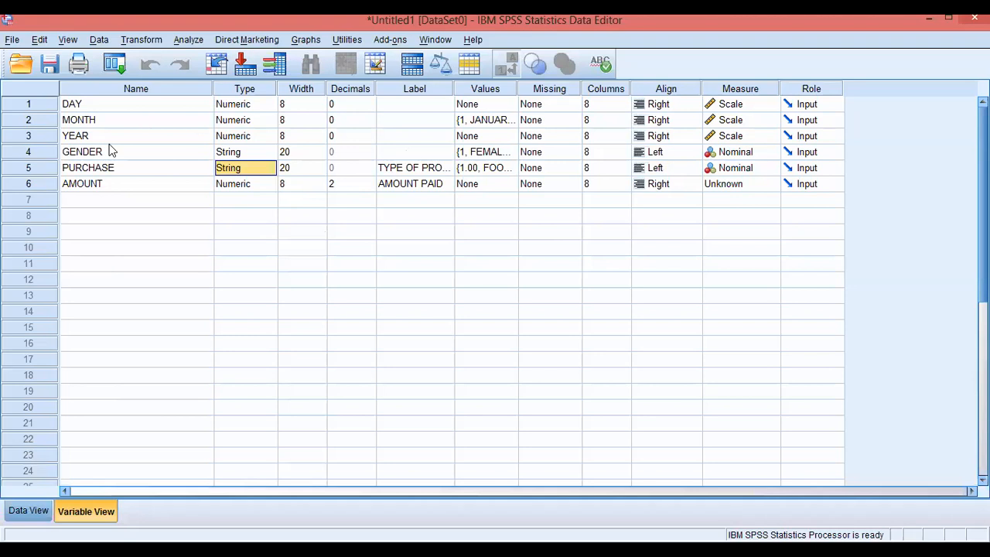
left_click(485, 122)
left_click(509, 120)
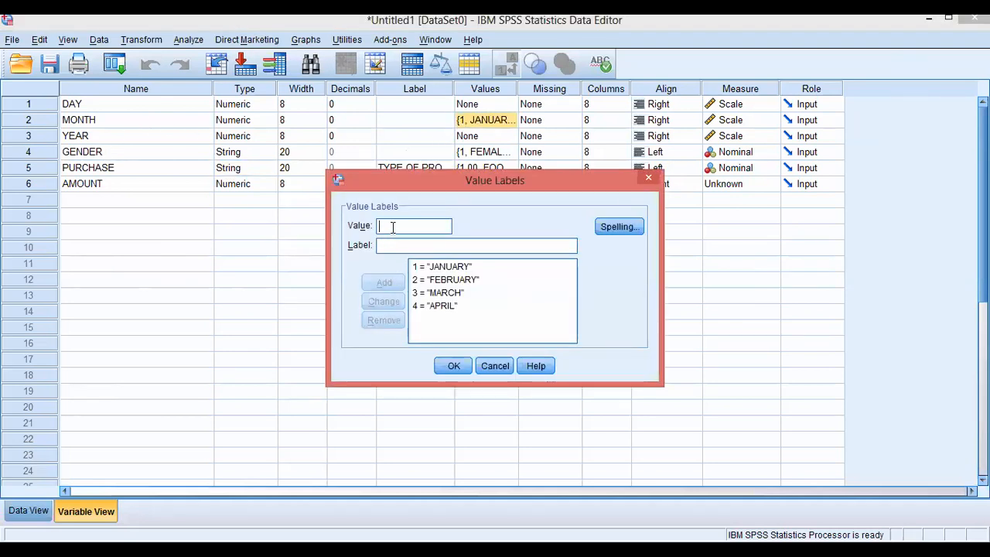
type("4")
left_click(655, 178)
left_click(30, 510)
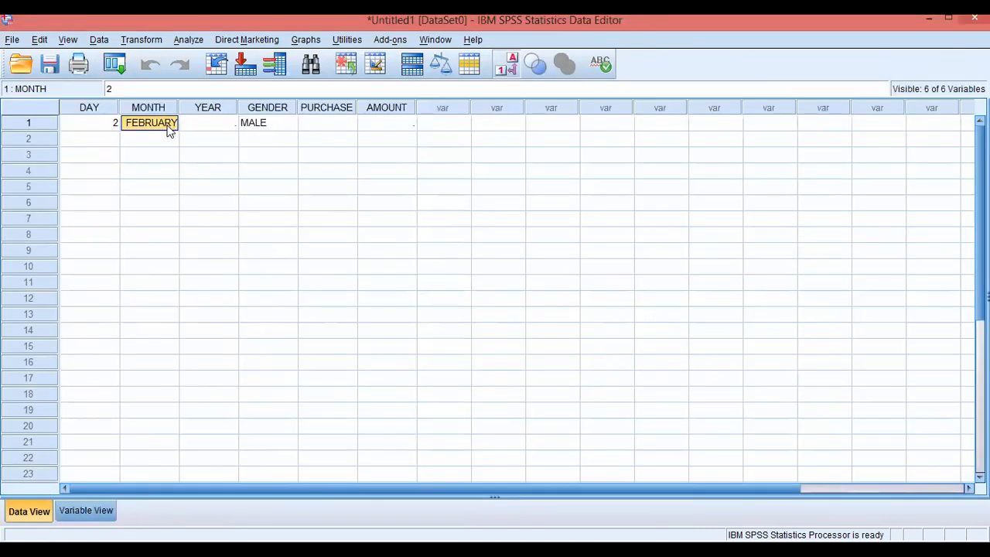
Step: Set the first case's YEAR to 2020 and its PURCHASE to FOOD
left_click(217, 124)
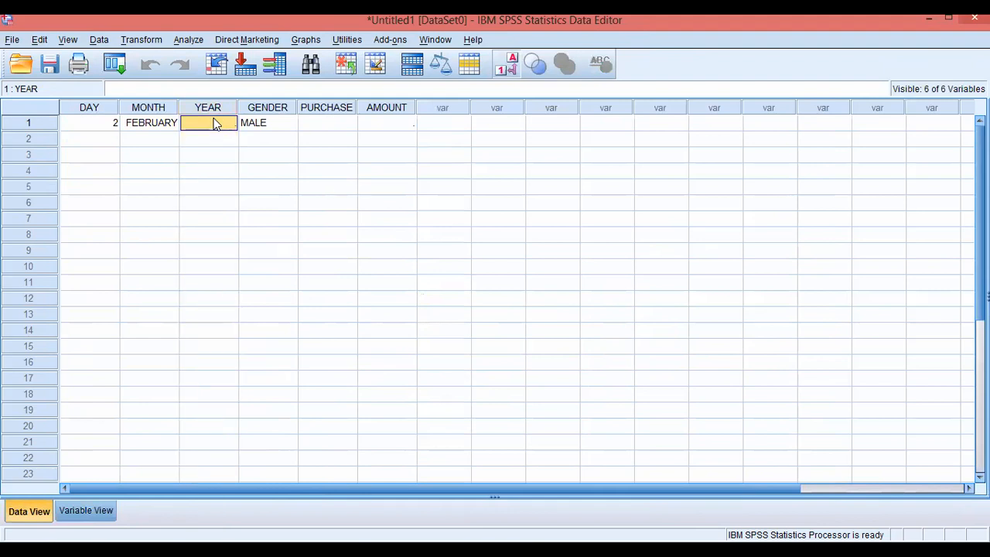
type("2020")
left_click(343, 125)
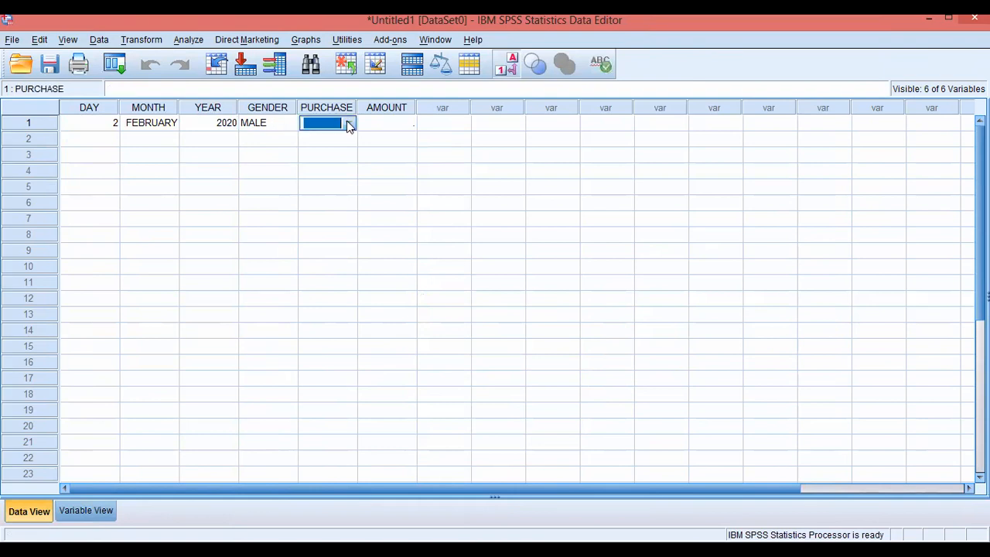
left_click(349, 124)
left_click(333, 143)
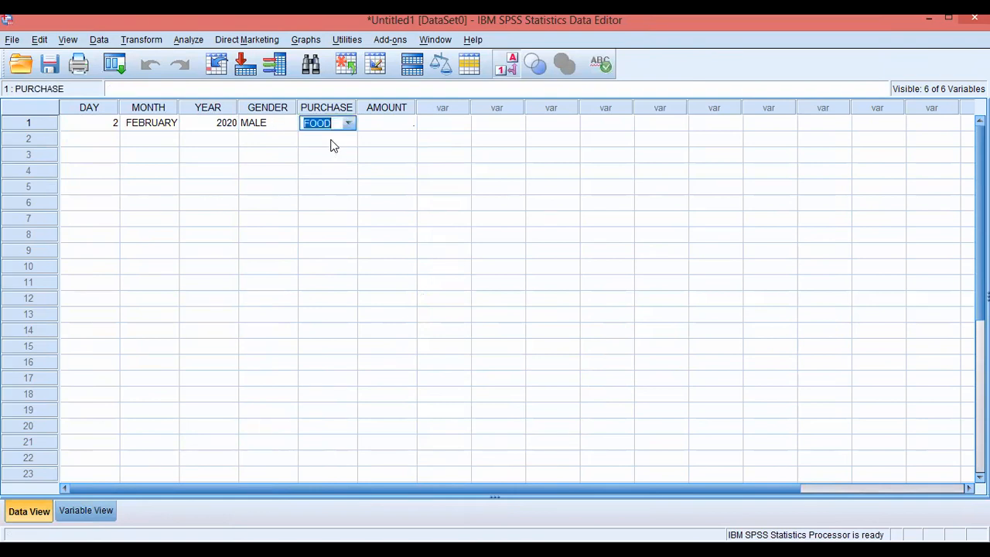
Step: Enter 10000.00 as the AMOUNT of the first case
left_click(386, 124)
double_click(397, 122)
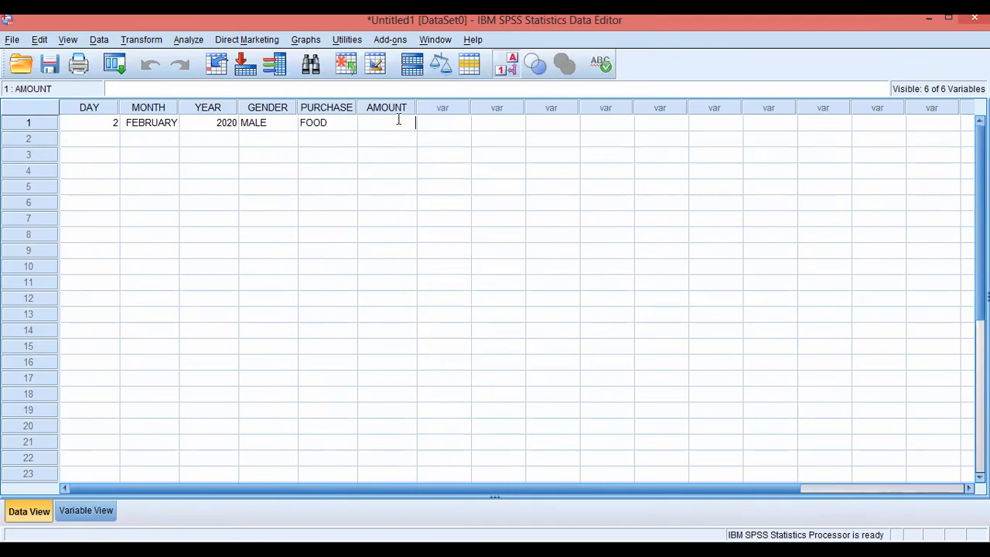
type("100.00.")
type("00")
Step: Start a second case with DAY 4, MONTH MARCH and YEAR 2022
left_click(95, 144)
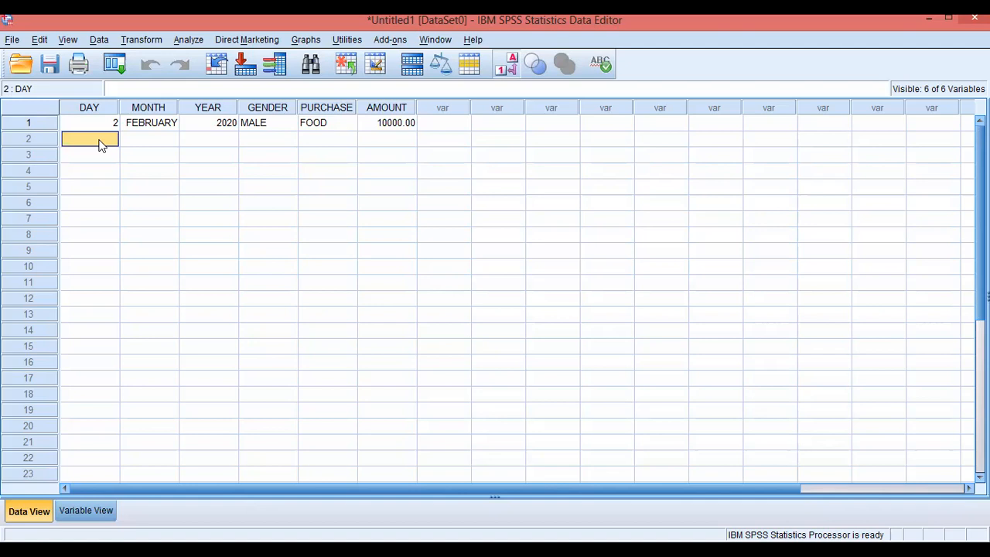
type("4")
left_click(140, 142)
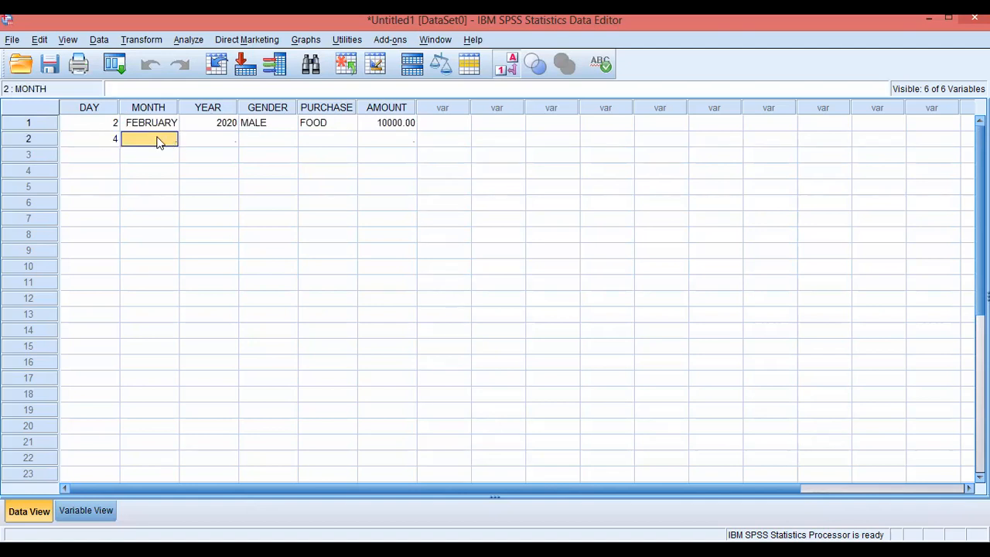
left_click(159, 142)
left_click(170, 139)
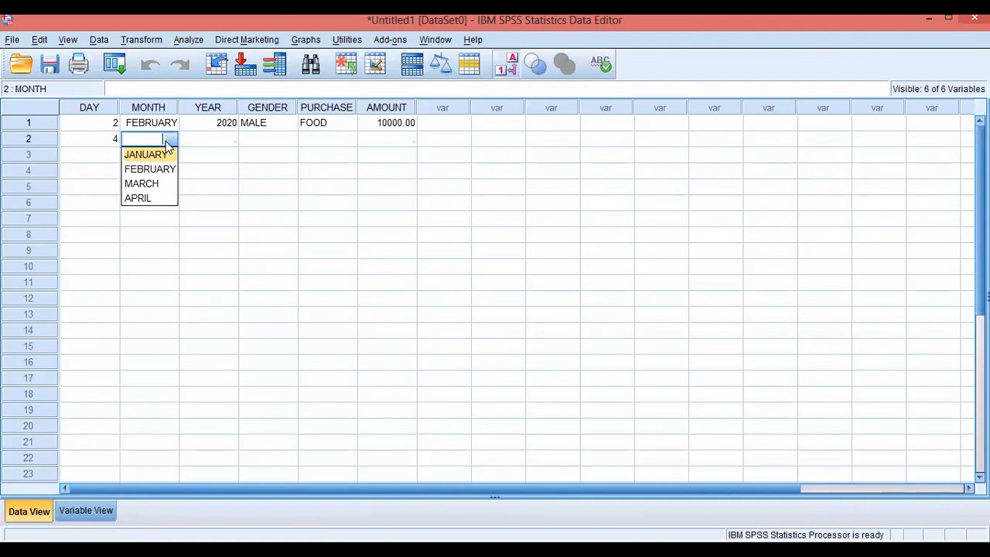
left_click(151, 183)
left_click(227, 145)
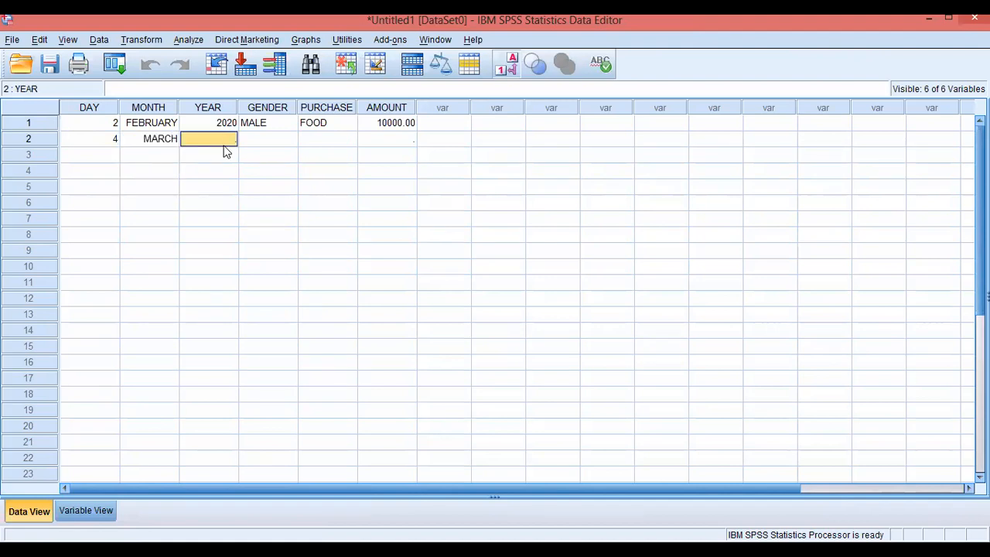
type("2022")
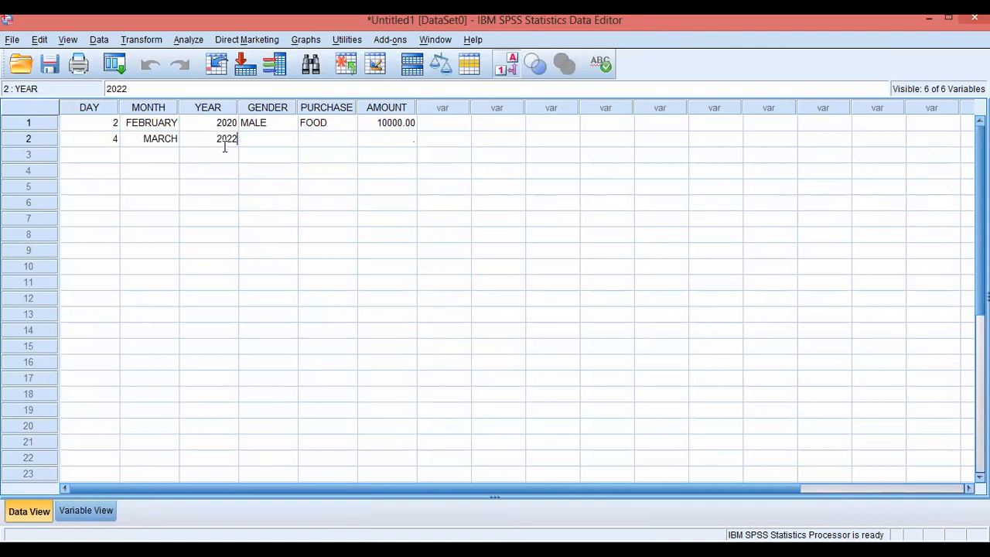
Step: Set the second case's GENDER to FEMALE and its PURCHASE to BOOKS
left_click(275, 138)
left_click(280, 137)
left_click(289, 138)
left_click(271, 154)
left_click(326, 141)
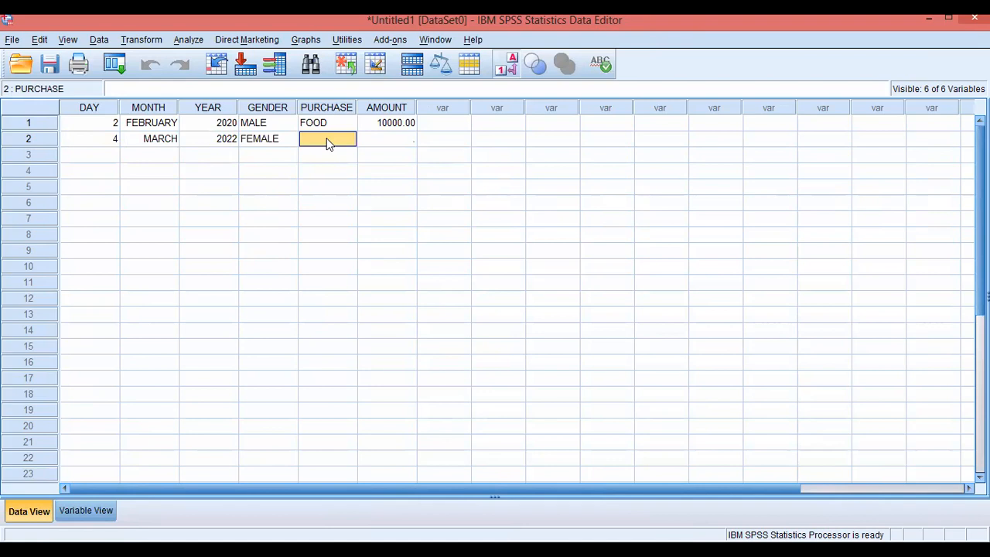
left_click(348, 138)
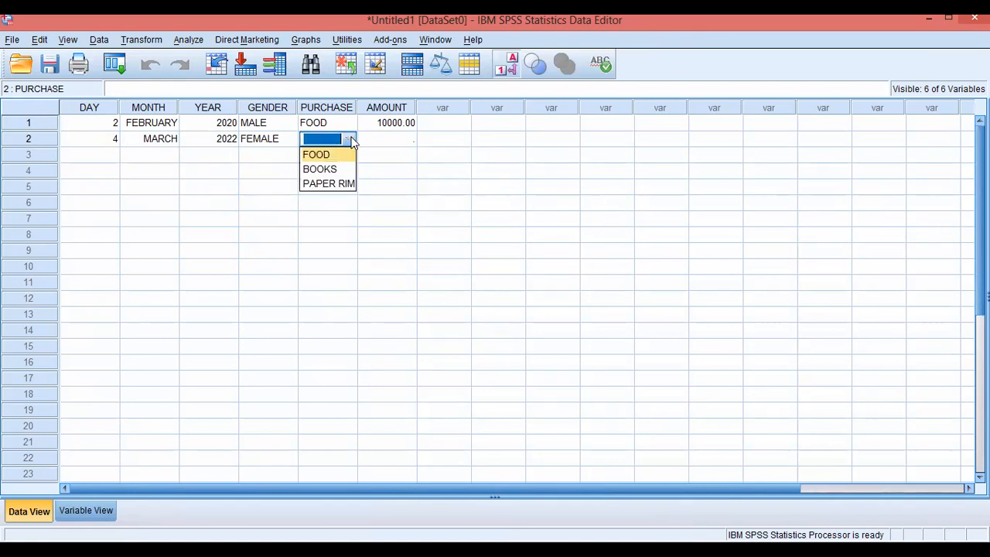
left_click(334, 166)
Step: Enter 3500 as the AMOUNT of the second case
left_click(377, 140)
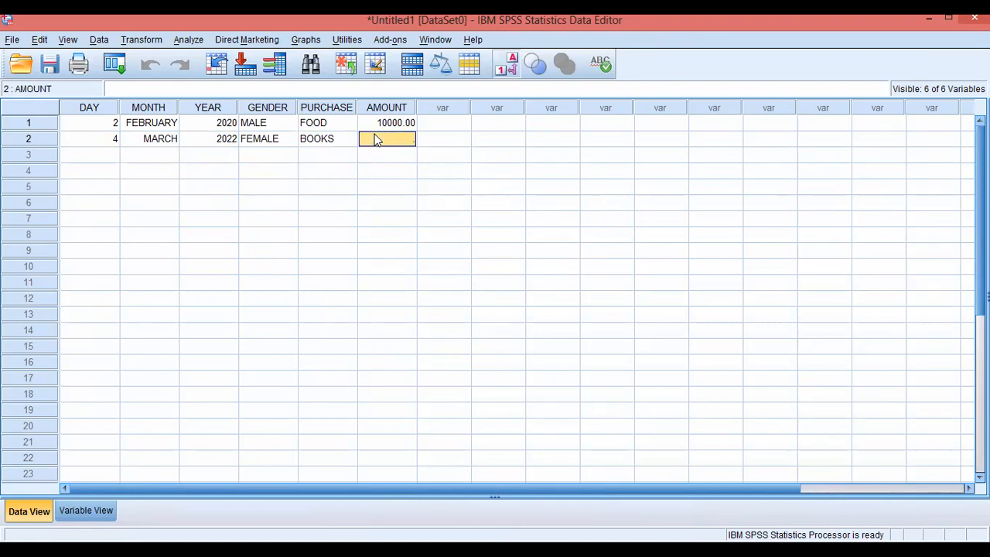
type("3500")
left_click(100, 157)
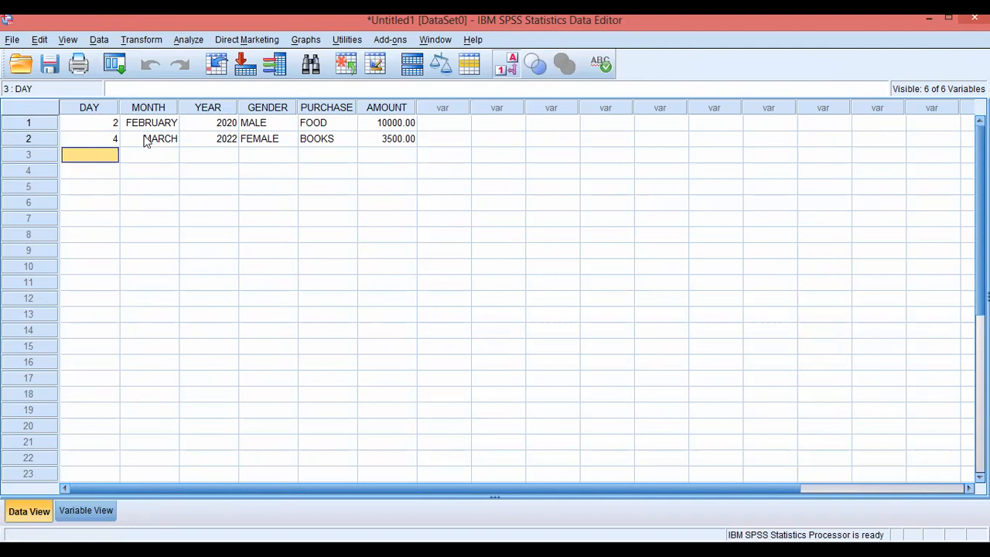
left_click(90, 503)
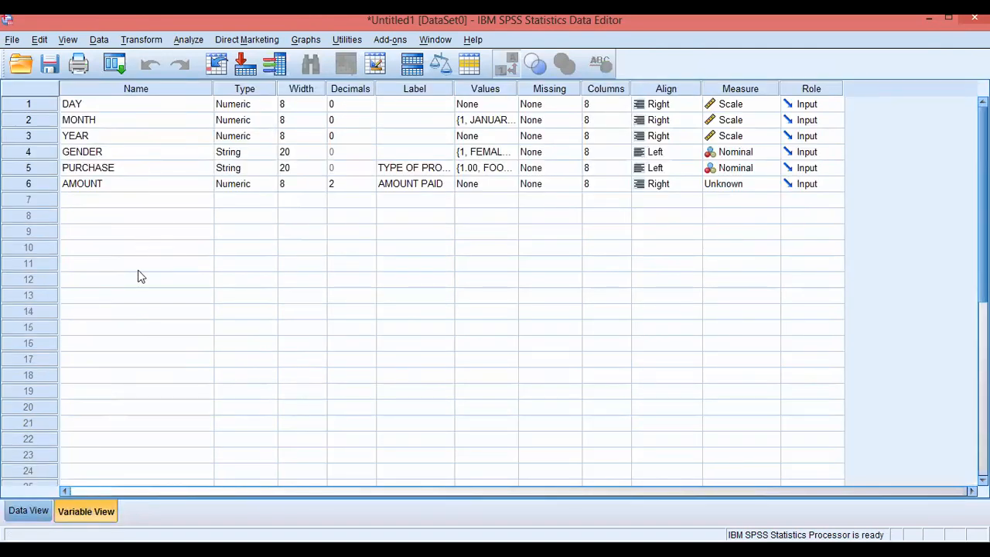
left_click(17, 511)
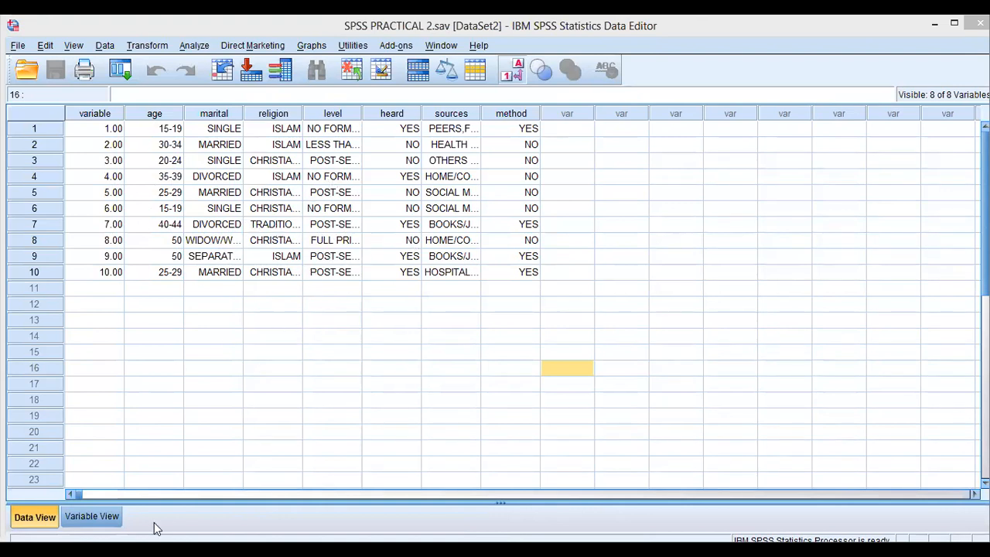
Step: Review the variable definitions of SPSS PRACTICAL 2.sav and show its cases as numeric codes instead of value labels
left_click(90, 515)
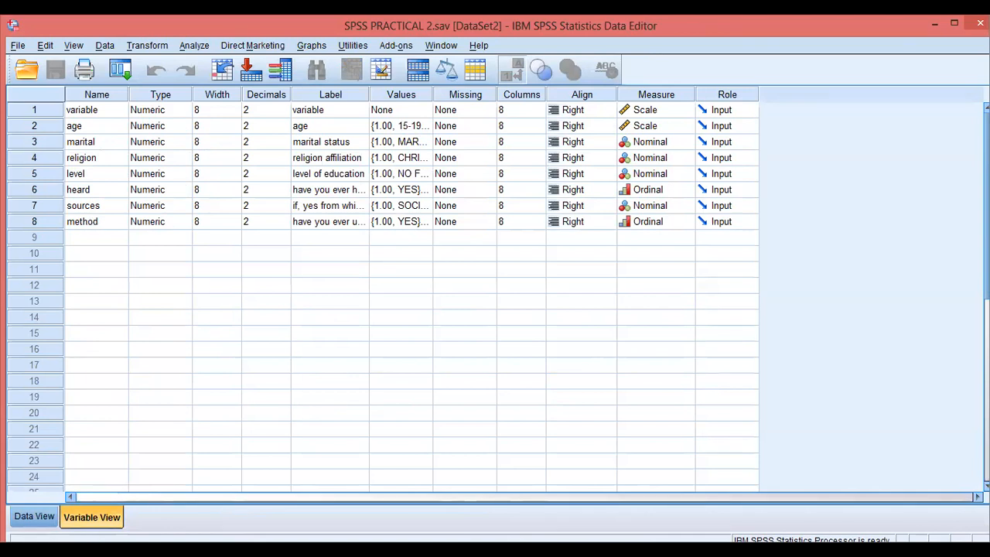
left_click(34, 520)
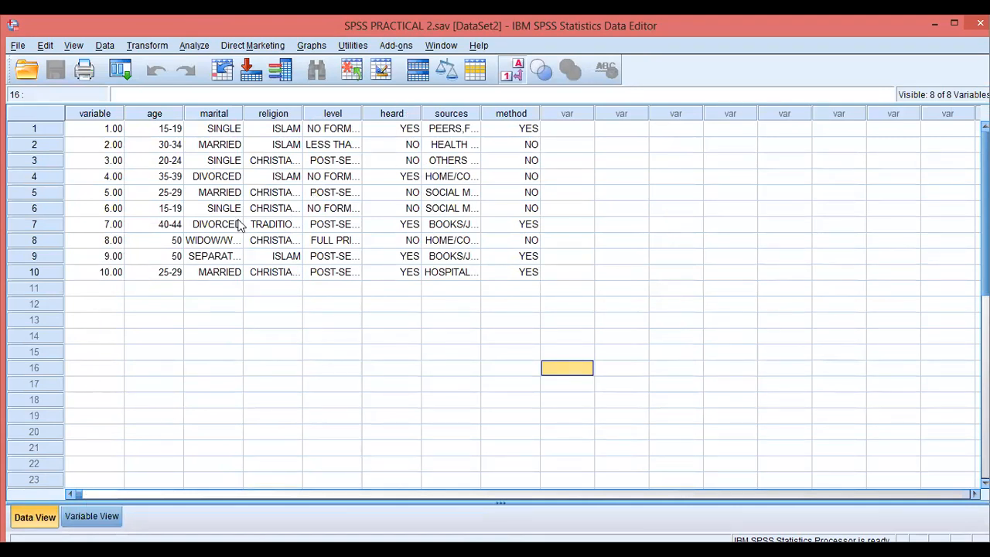
left_click(514, 70)
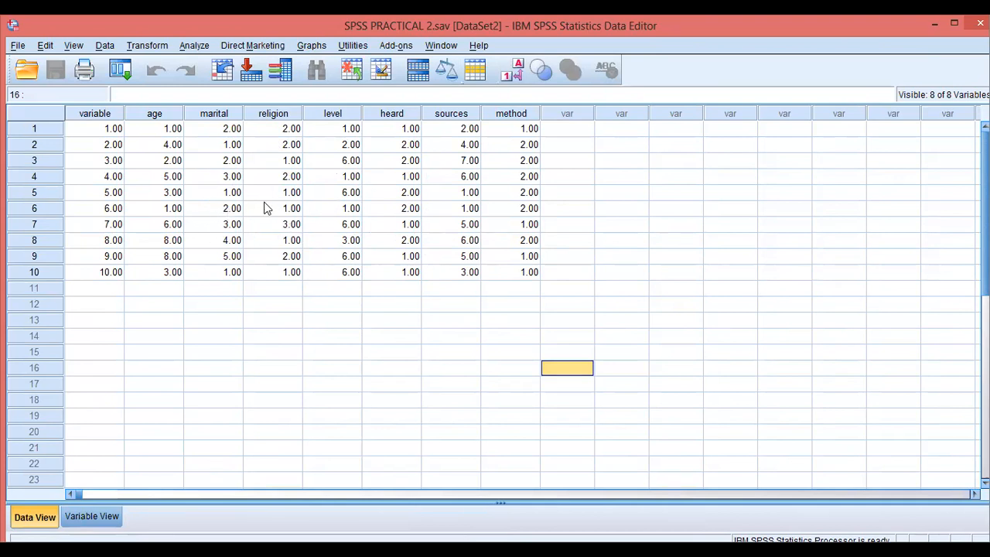
left_click(192, 47)
mouse_move(262, 82)
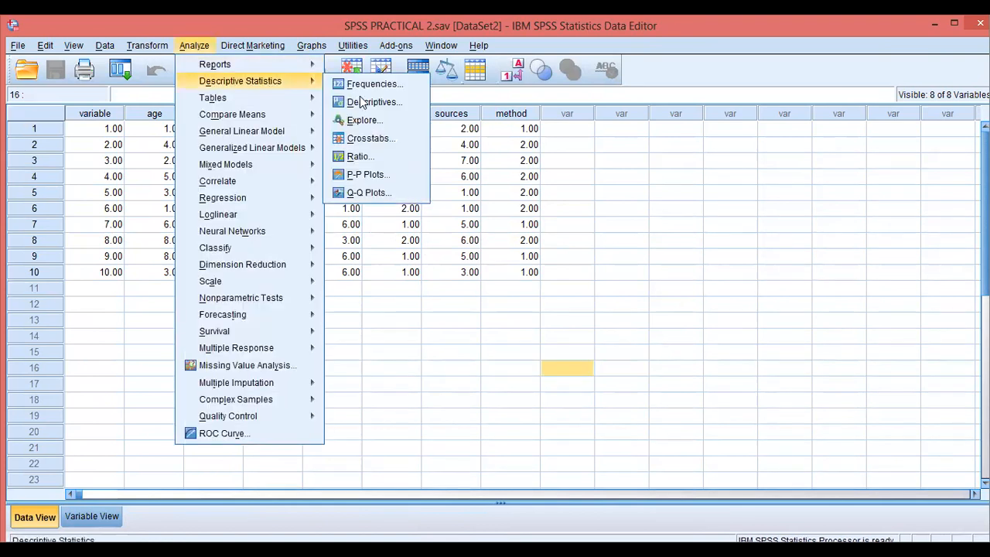
left_click(449, 272)
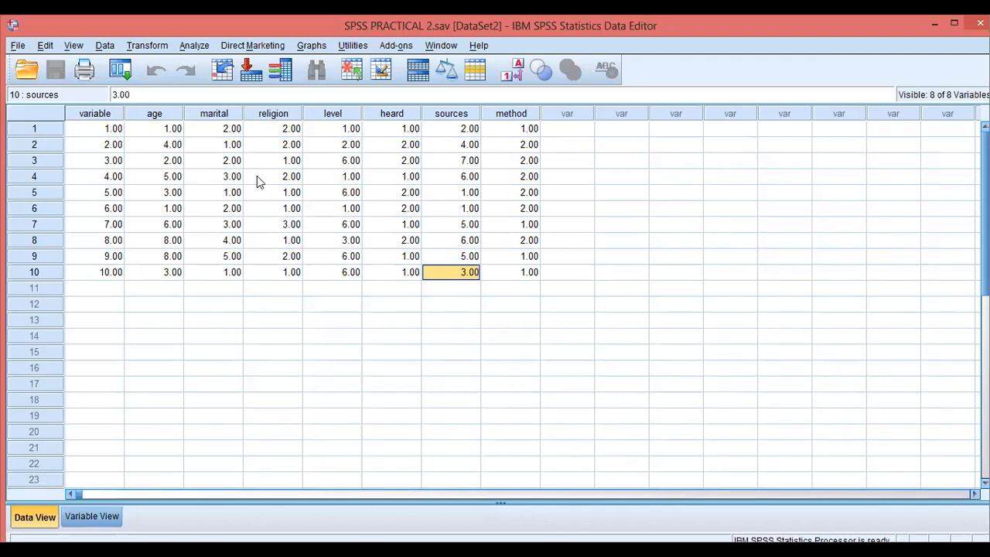
Step: Examine the value labels defined for the age and marital variables
left_click(86, 516)
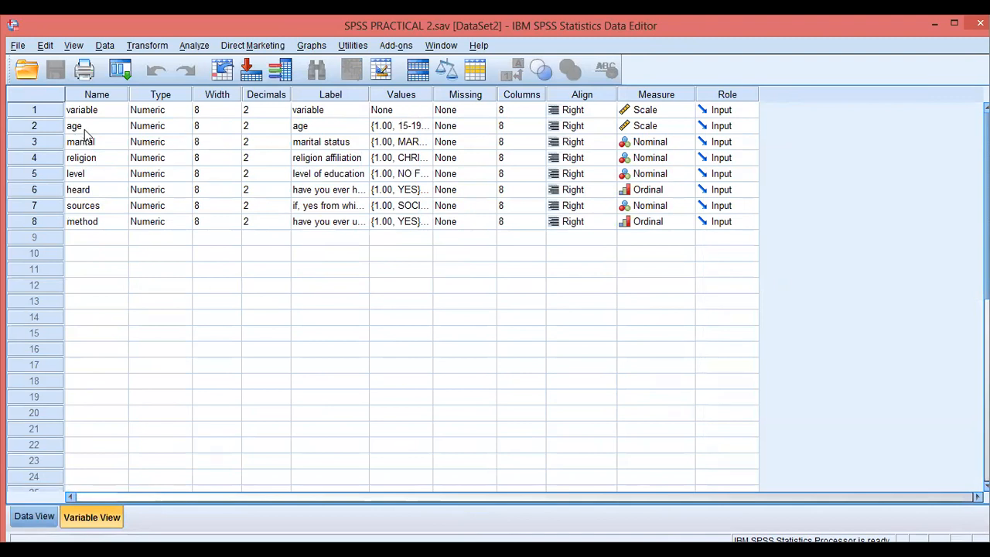
left_click(402, 133)
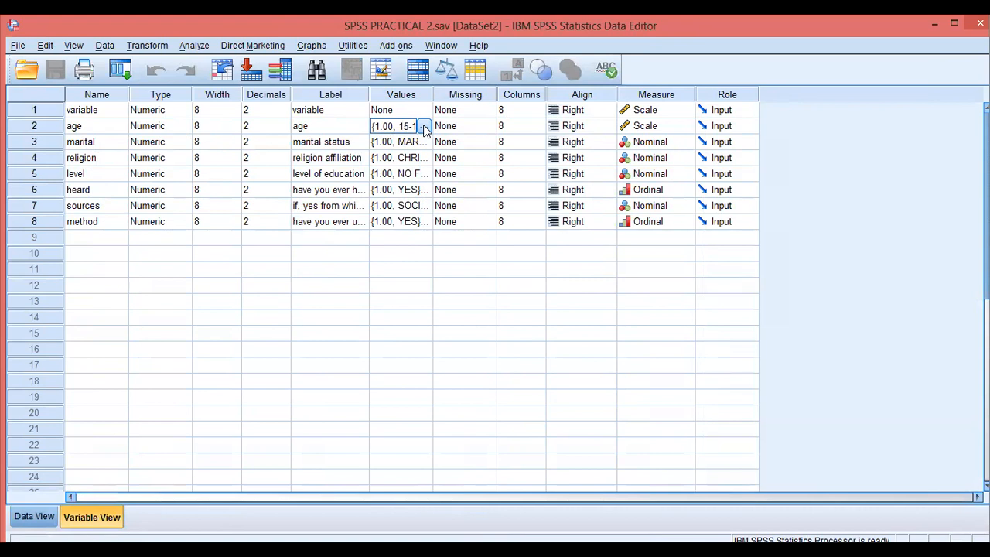
left_click(424, 127)
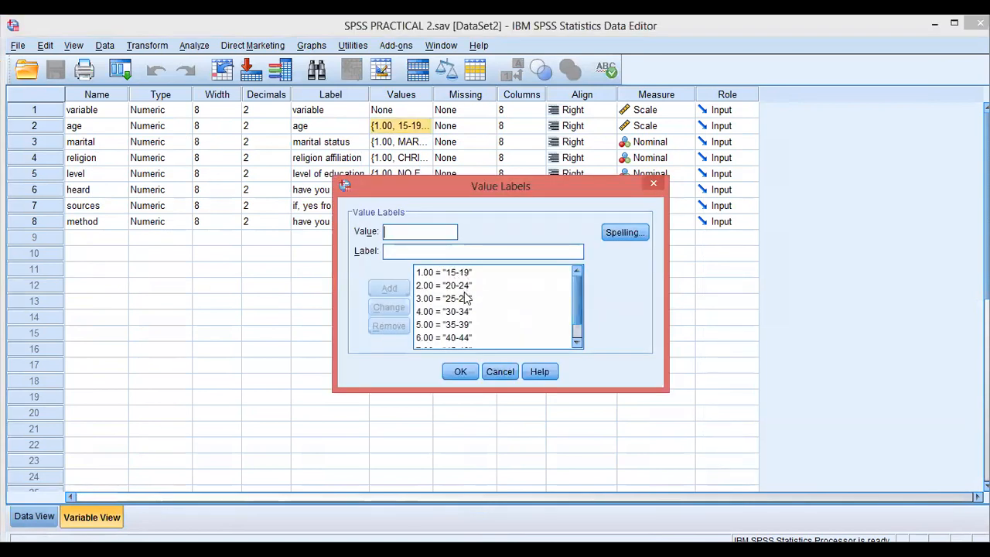
left_click_drag(580, 301, 575, 333)
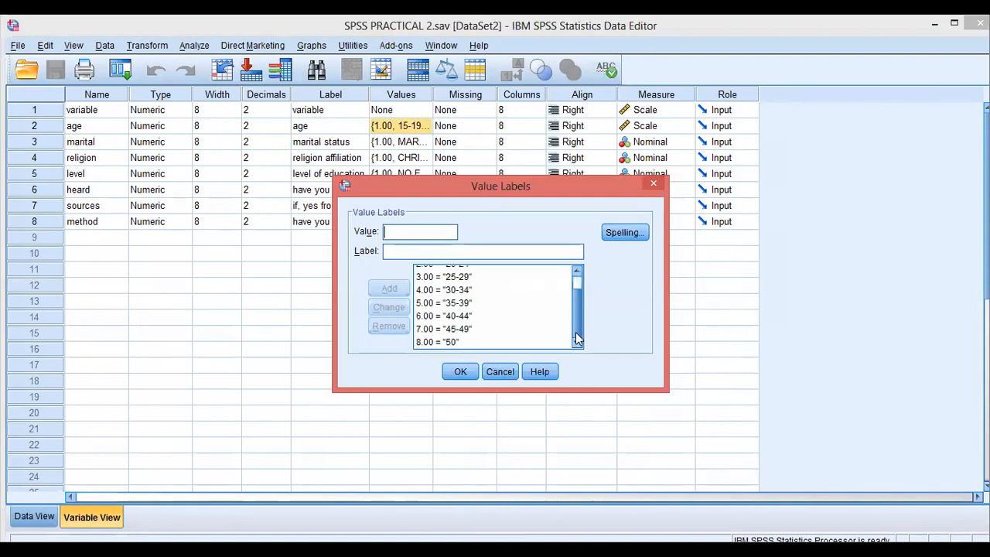
left_click(460, 371)
left_click(420, 143)
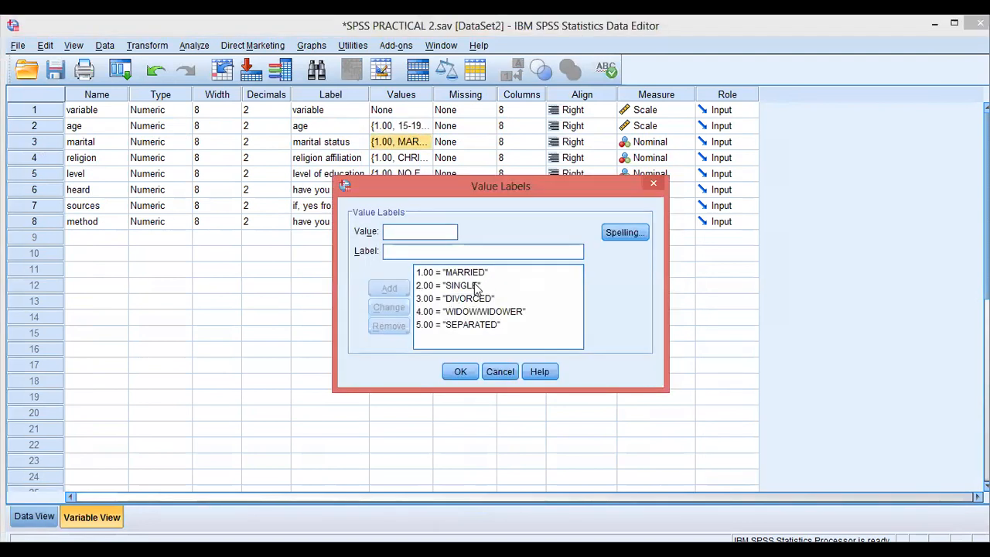
left_click(462, 372)
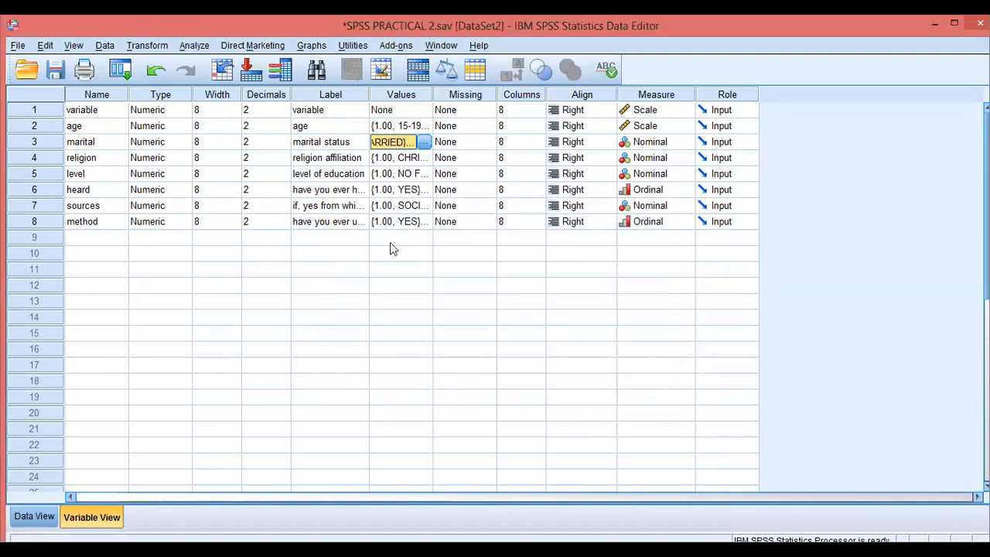
Step: Compare the cases as value labels and as numeric codes in the data grid, leaving the value labels displayed
left_click(34, 516)
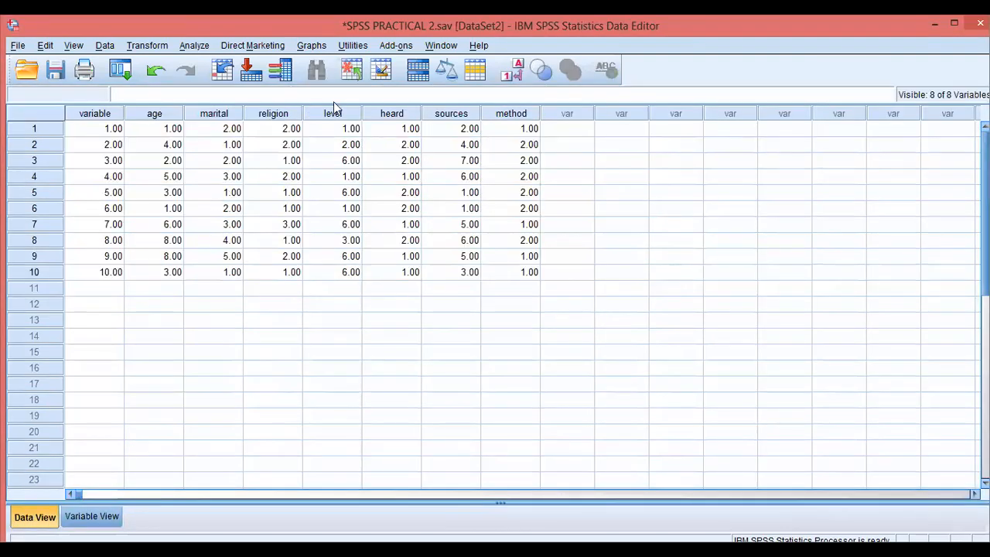
left_click(512, 77)
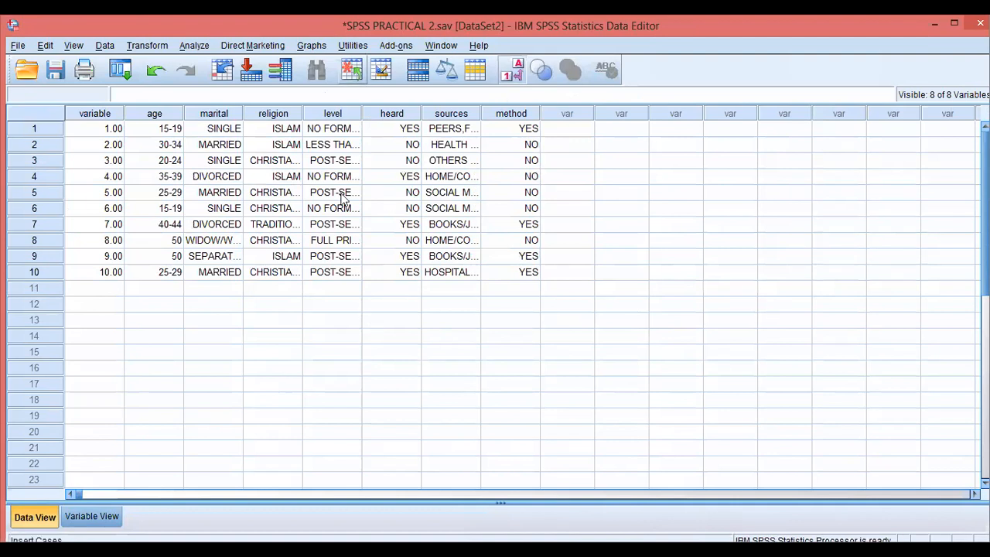
left_click(522, 72)
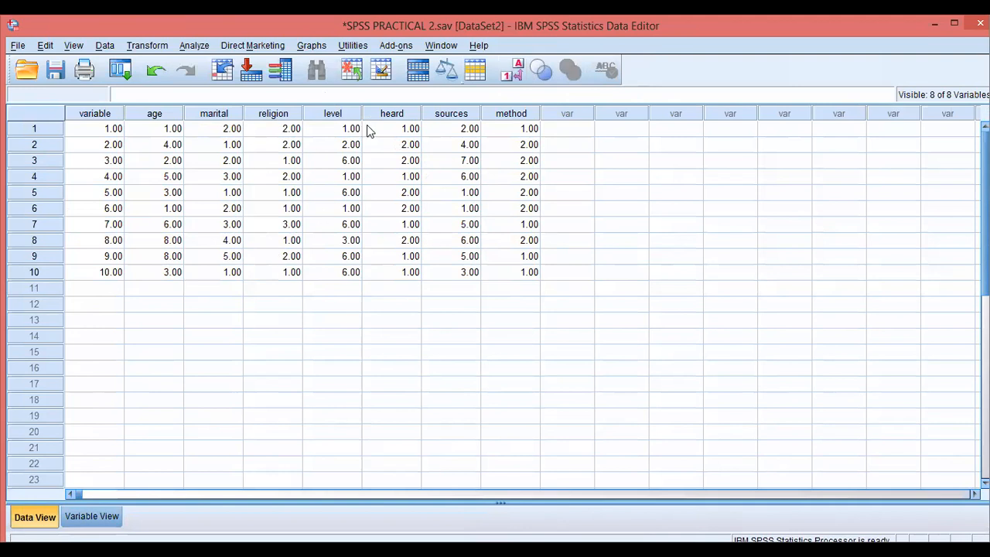
left_click(514, 76)
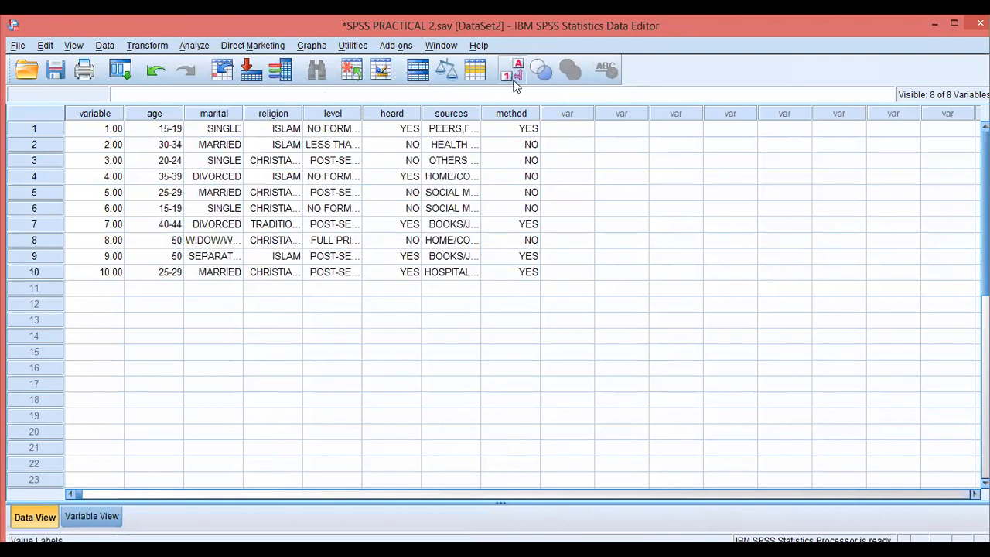
left_click(514, 76)
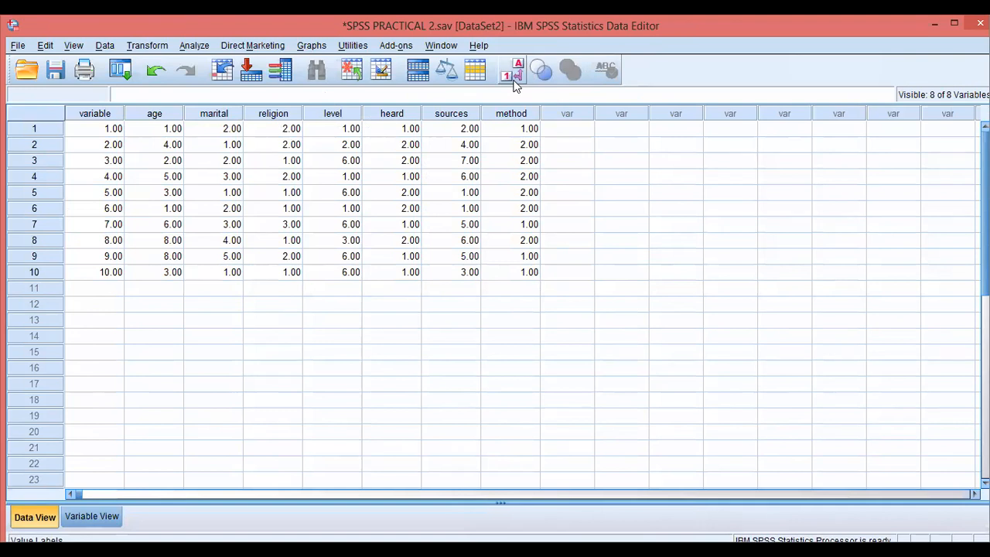
left_click(515, 72)
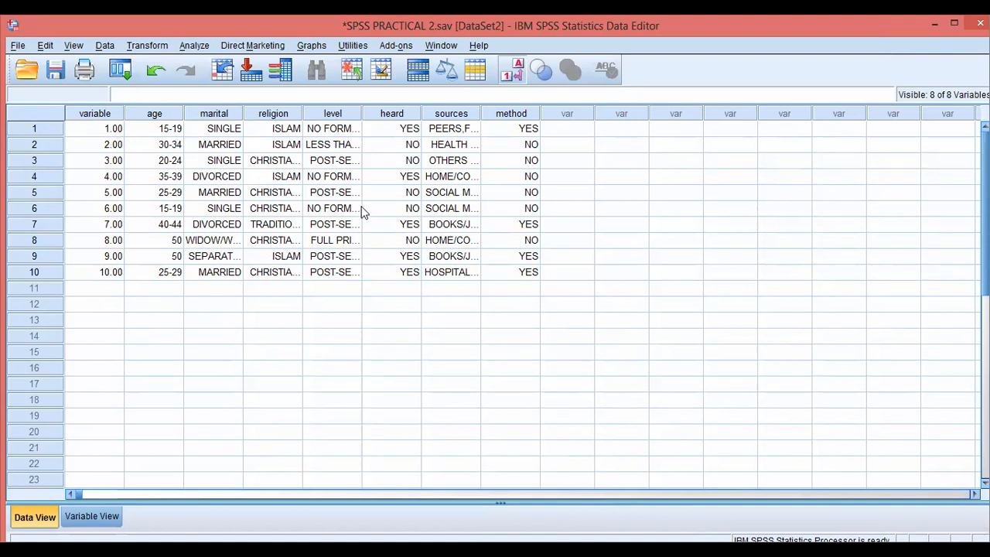
Step: Inspect the full label texts of the heard and sources variables in their definitions
left_click(90, 516)
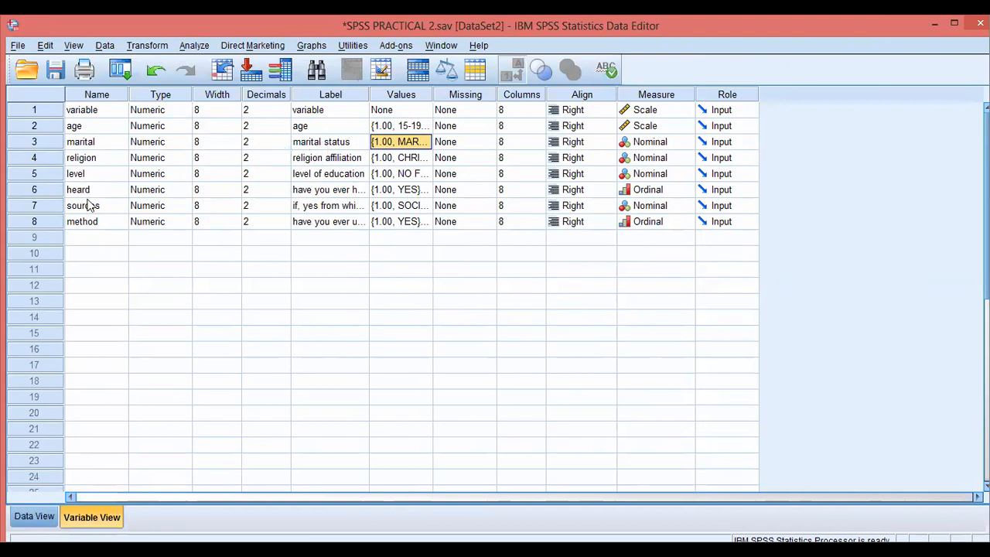
left_click(334, 193)
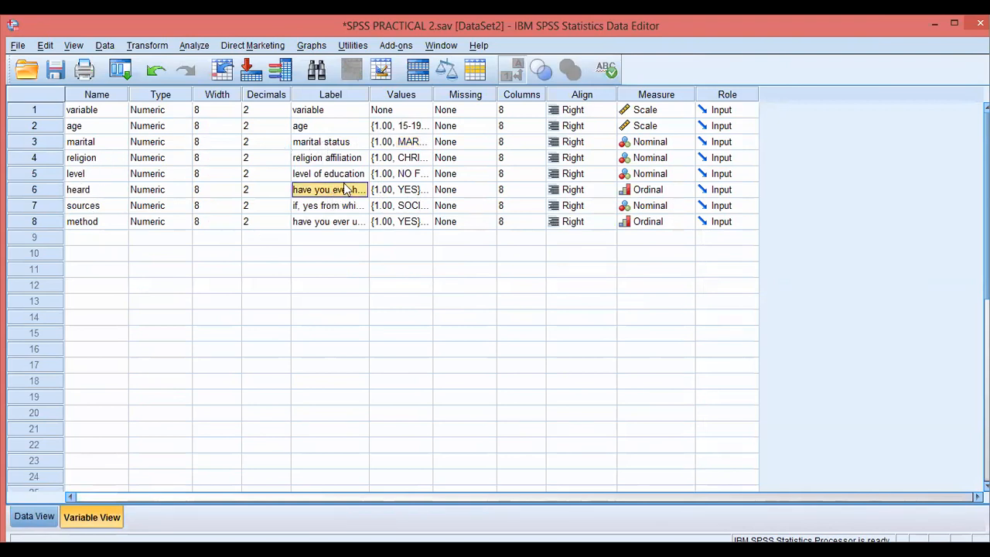
double_click(352, 191)
double_click(354, 189)
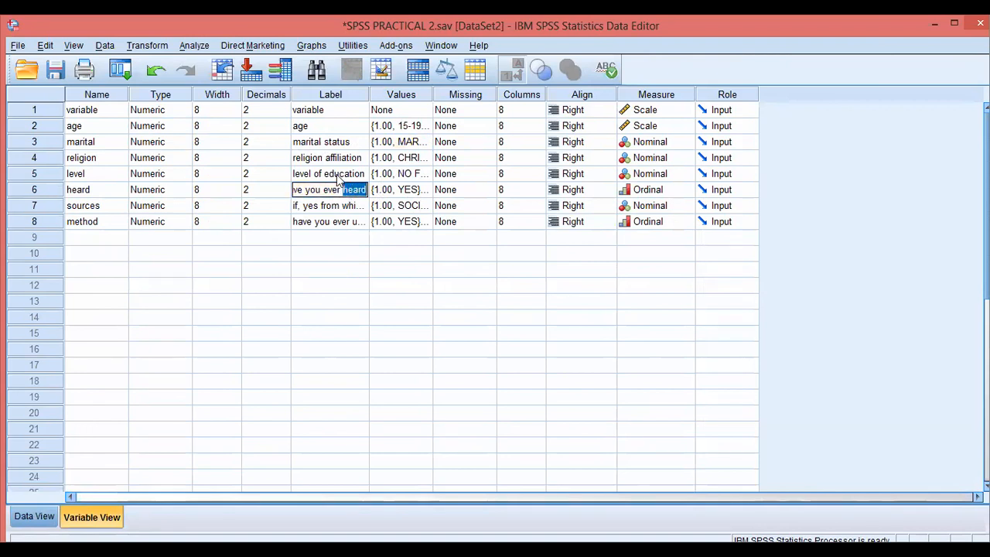
left_click(331, 205)
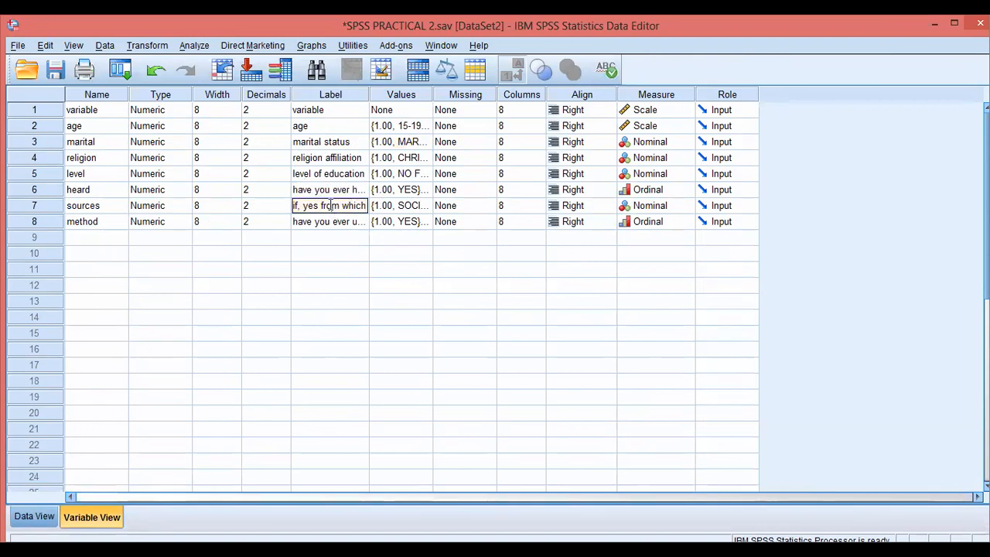
Step: Examine the complete list of value labels of the sources variable and return to the data grid
left_click(424, 208)
left_click(425, 206)
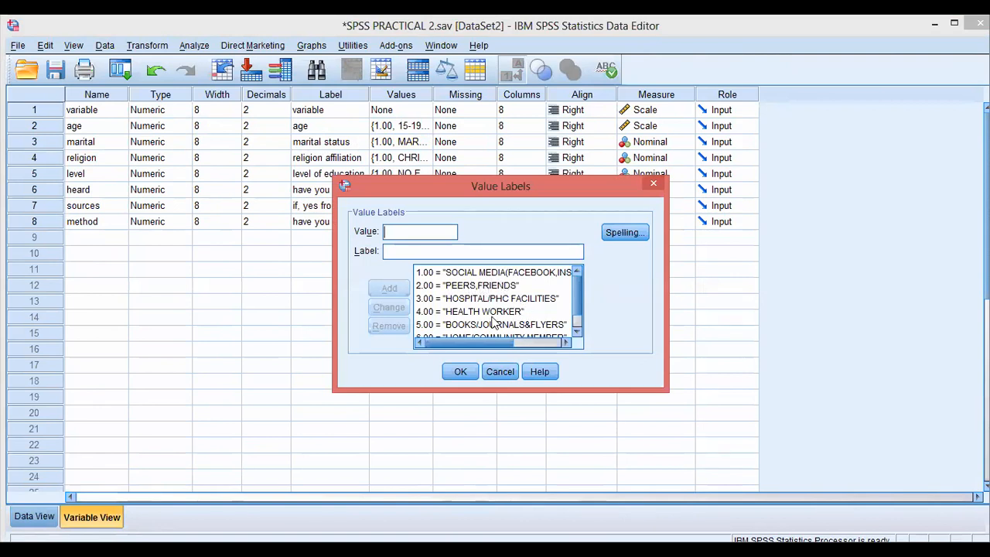
scroll(516, 319, "down", 1)
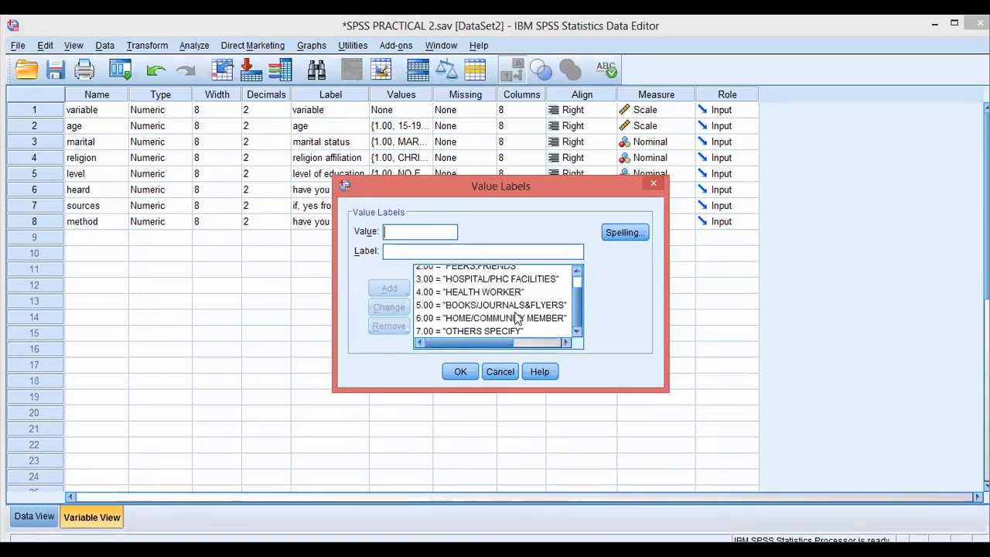
left_click(460, 374)
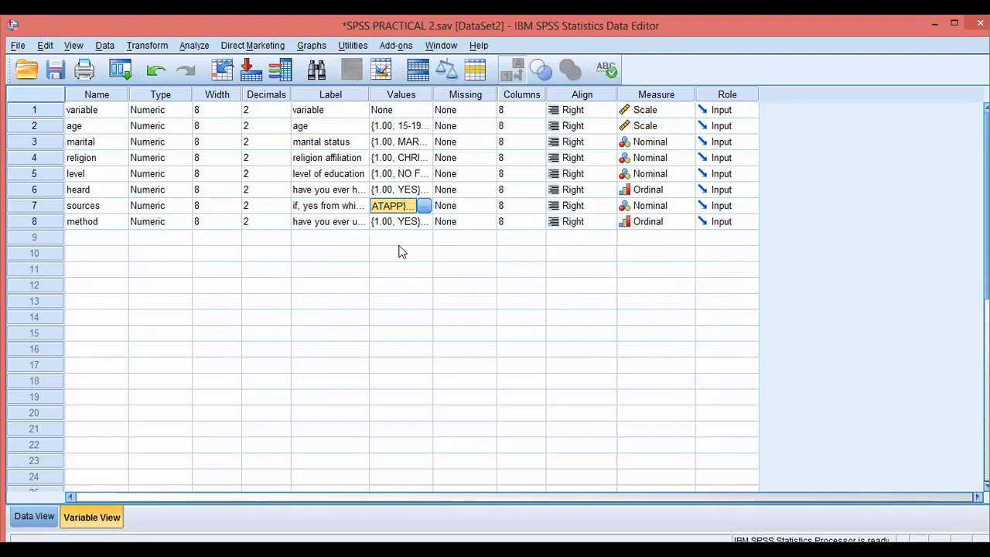
left_click(389, 256)
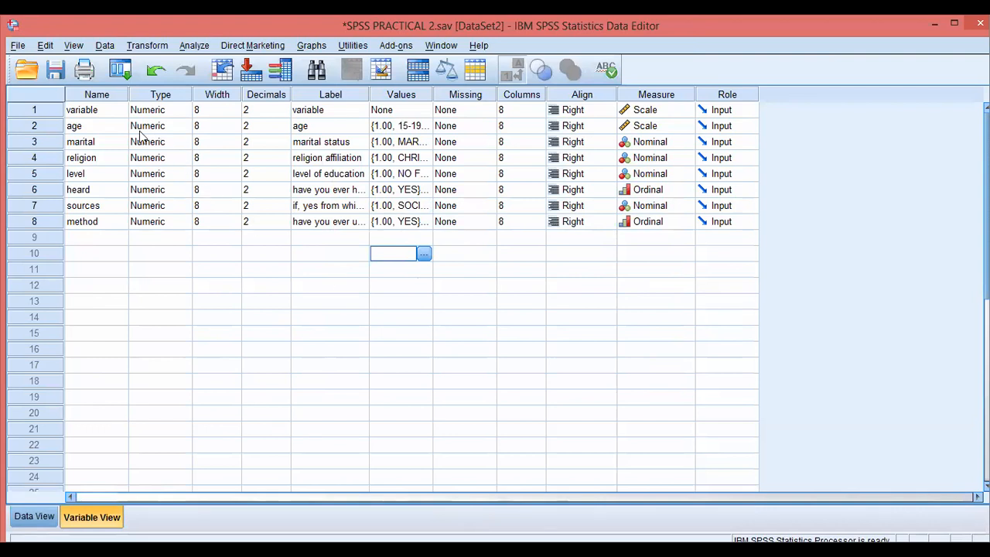
left_click(35, 518)
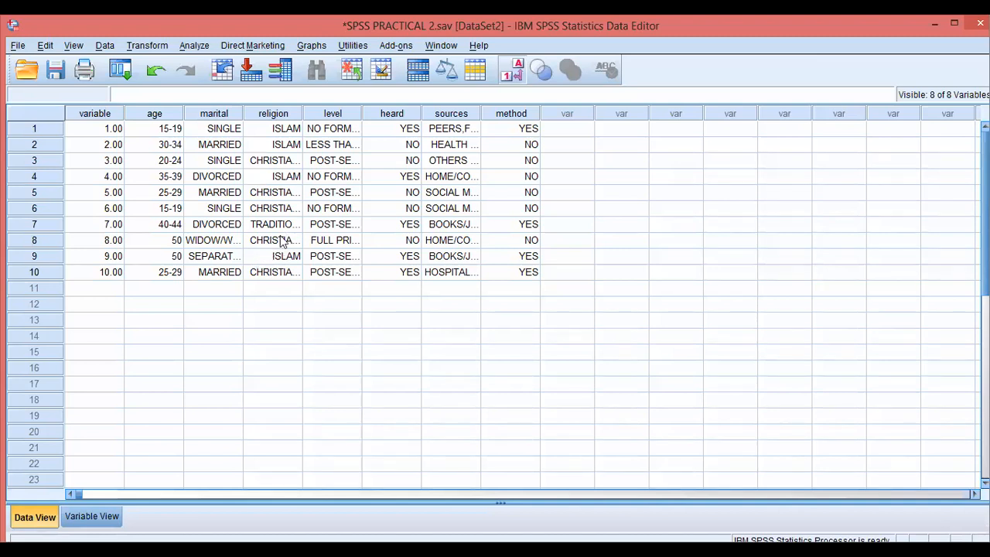
left_click(106, 132)
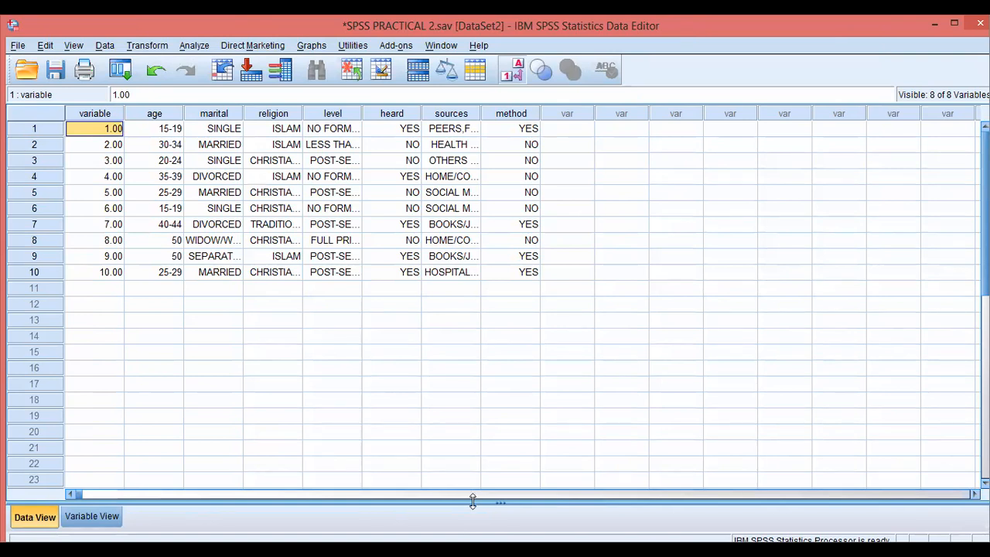
left_click(202, 48)
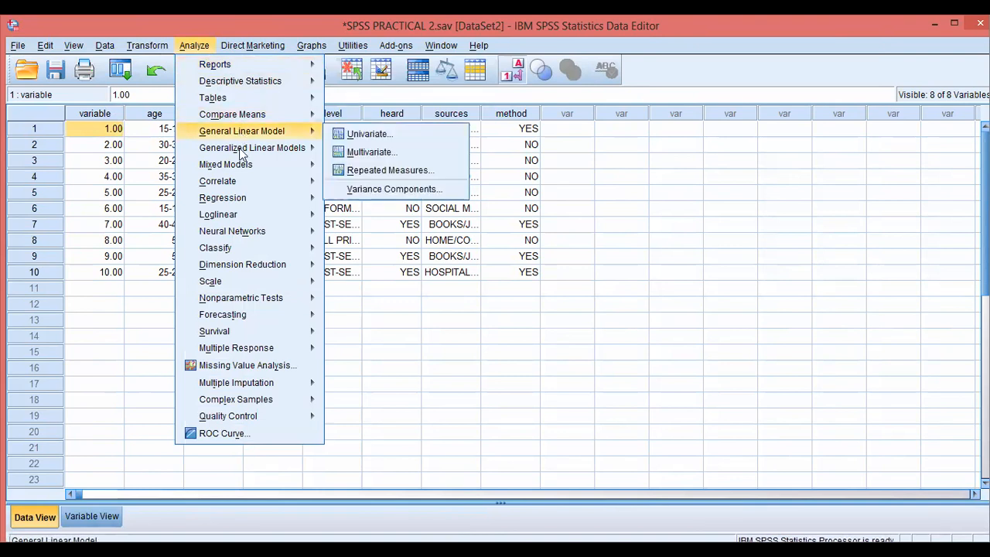
left_click(499, 511)
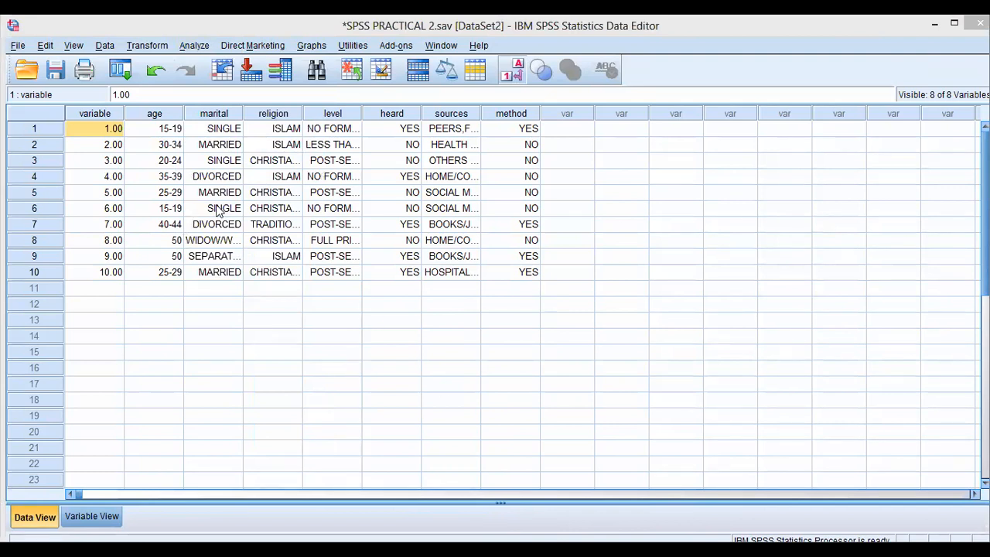
Step: Start a Frequencies analysis and add age and level of education as its variables
left_click(189, 46)
mouse_move(227, 84)
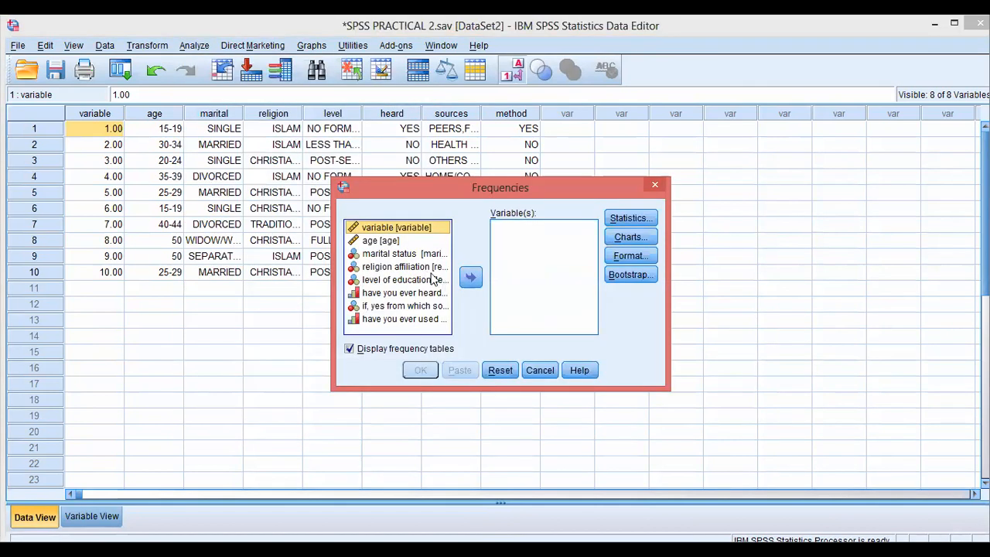
left_click(393, 242)
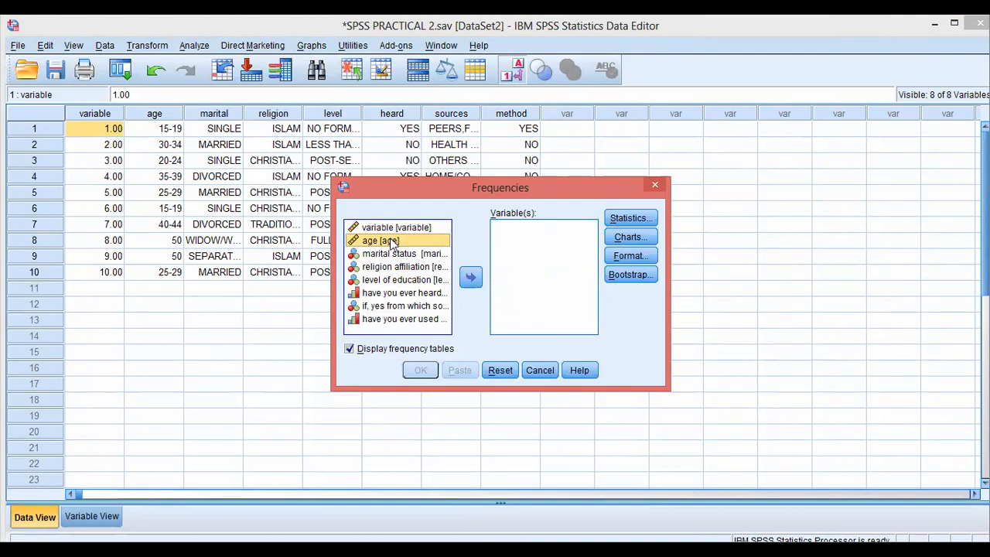
left_click_drag(370, 244, 539, 261)
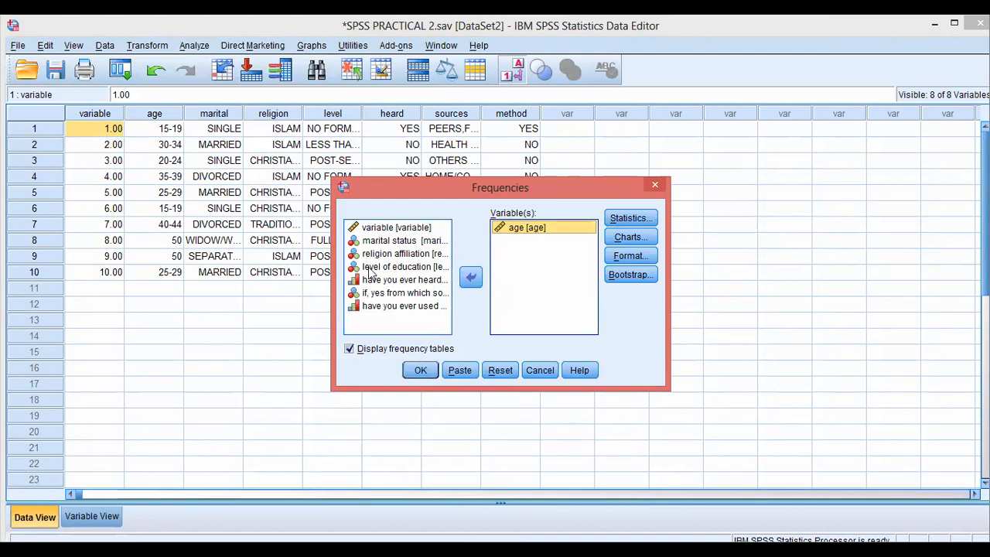
left_click(377, 267)
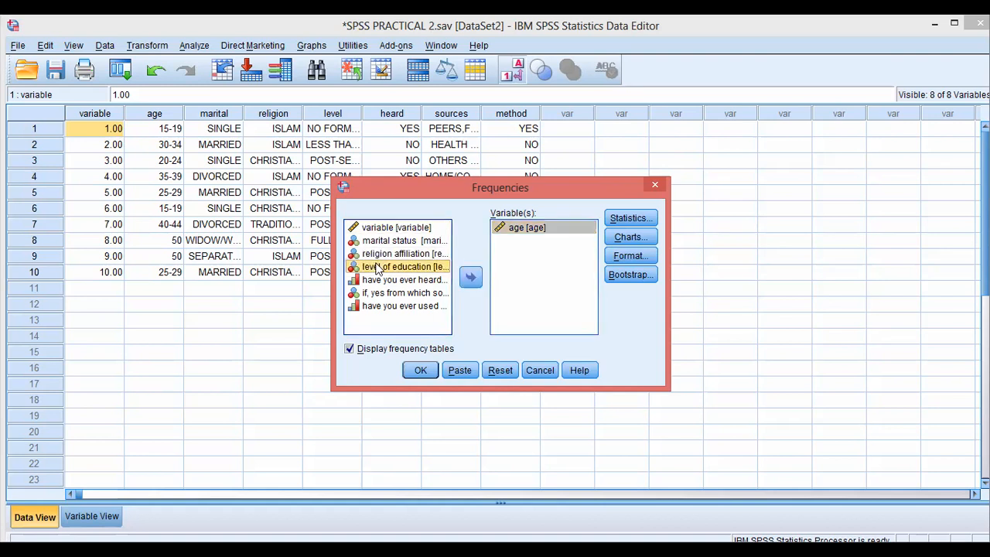
left_click(470, 278)
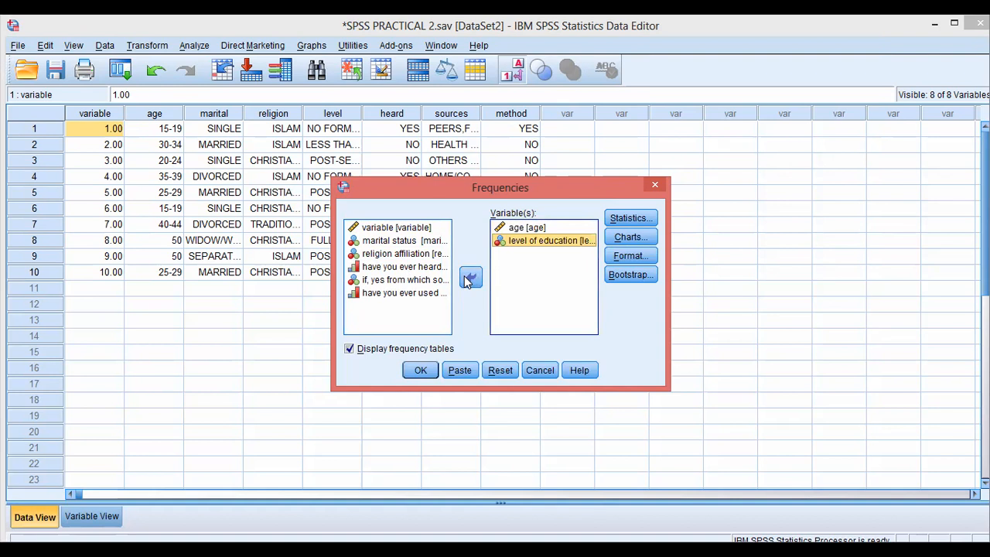
Step: Add the "have you ever heard", "if, yes from which sources" and "have you ever used" questions to the Frequencies variables
left_click(386, 267)
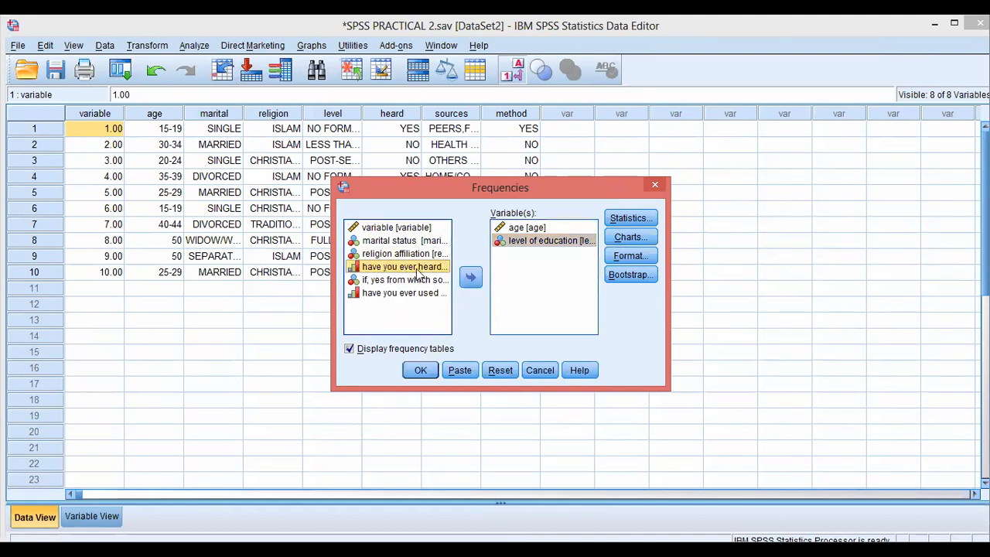
left_click(471, 279)
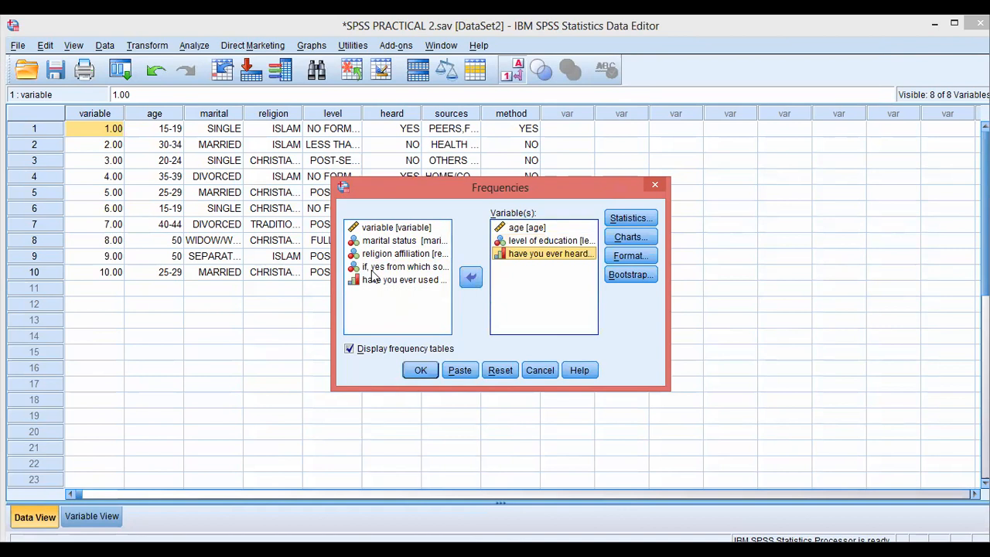
left_click(426, 267)
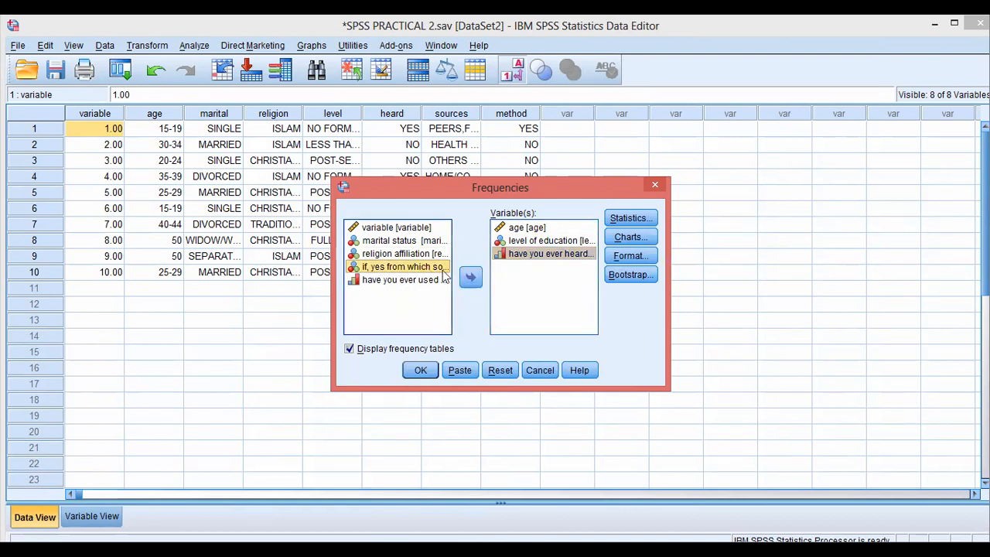
left_click_drag(411, 268, 512, 269)
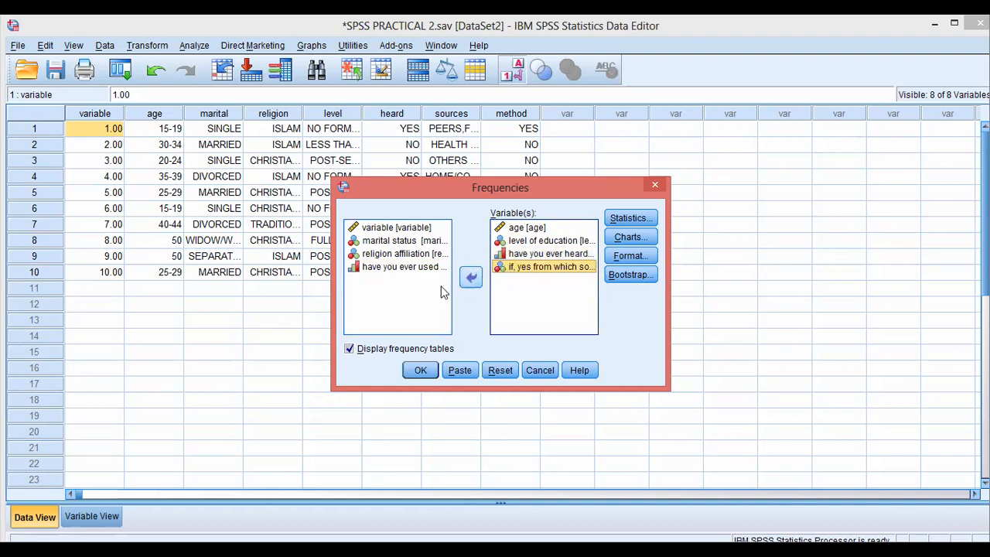
left_click(391, 267)
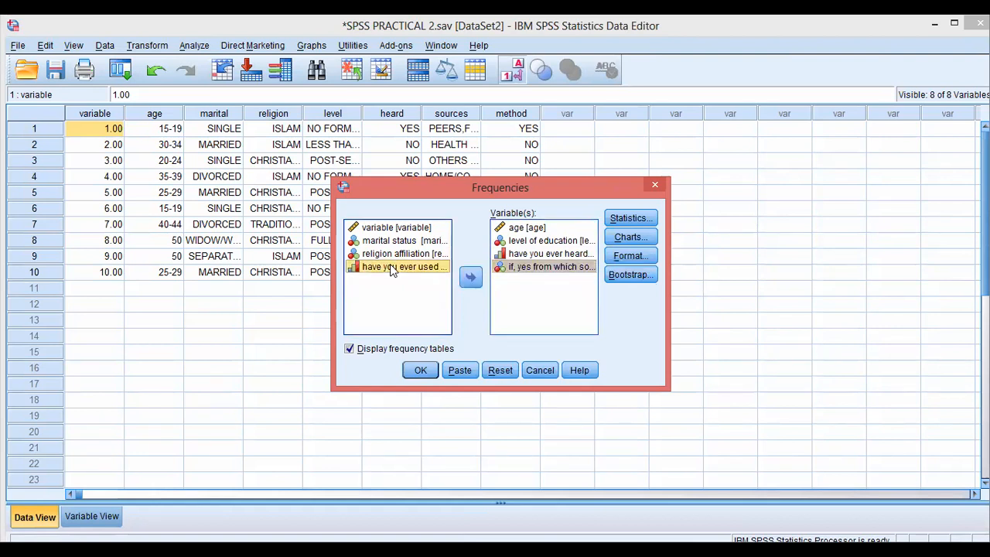
left_click(467, 280)
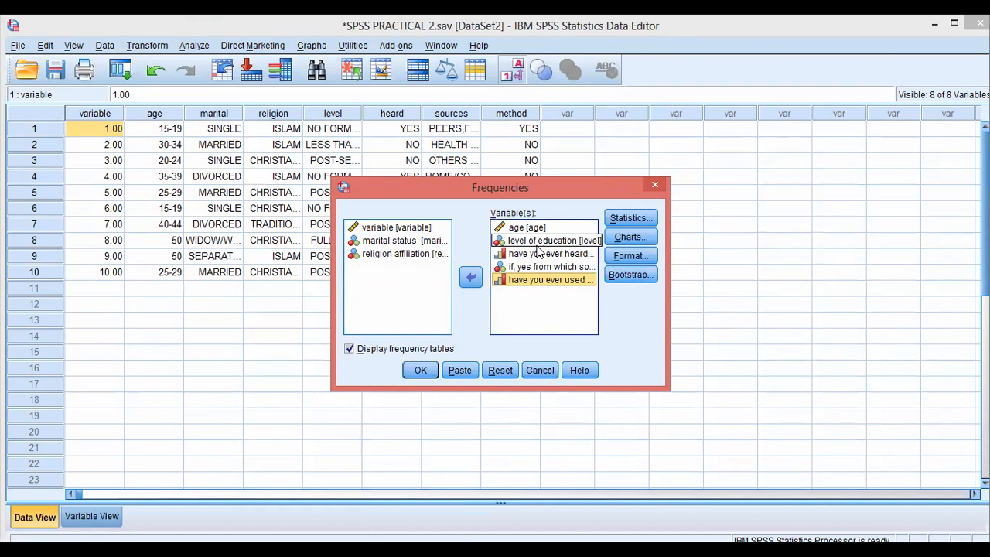
Step: Request the mean, median, mode and sum as central tendency statistics for the Frequencies analysis
left_click(644, 220)
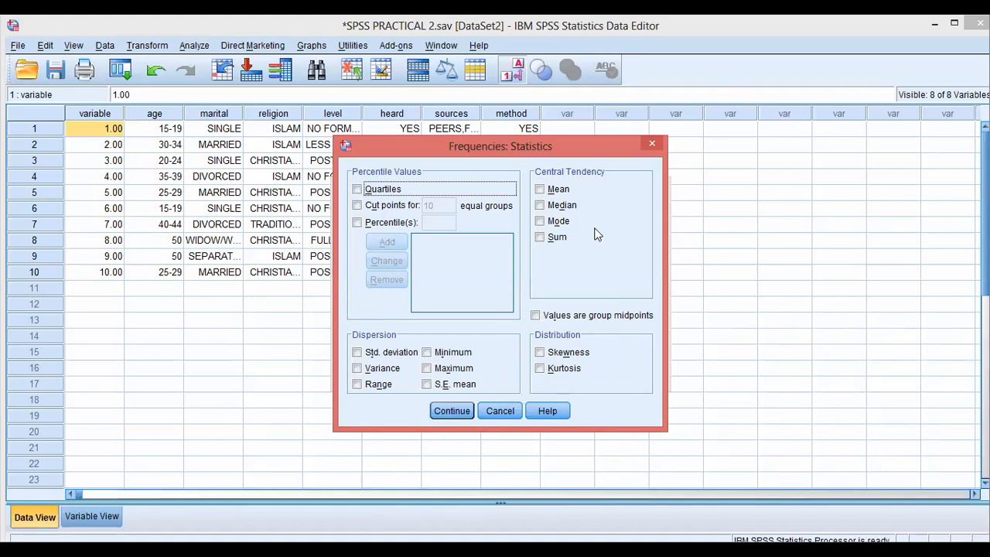
left_click(540, 188)
left_click(538, 205)
left_click(537, 222)
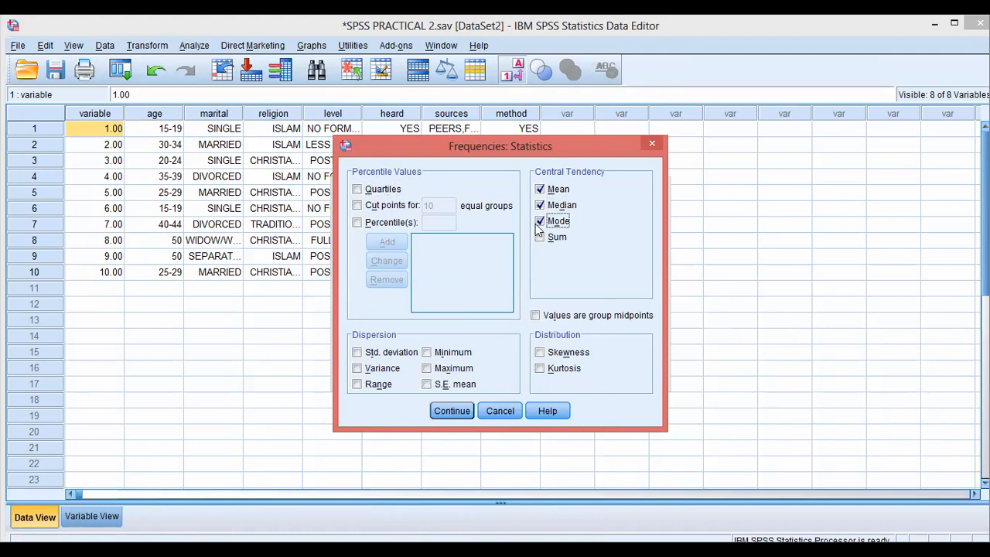
left_click(539, 237)
Step: Include standard deviation, variance, range, maximum and minimum as dispersion statistics and accept the statistics settings
left_click(357, 352)
left_click(357, 368)
left_click(356, 385)
left_click(426, 368)
left_click(426, 352)
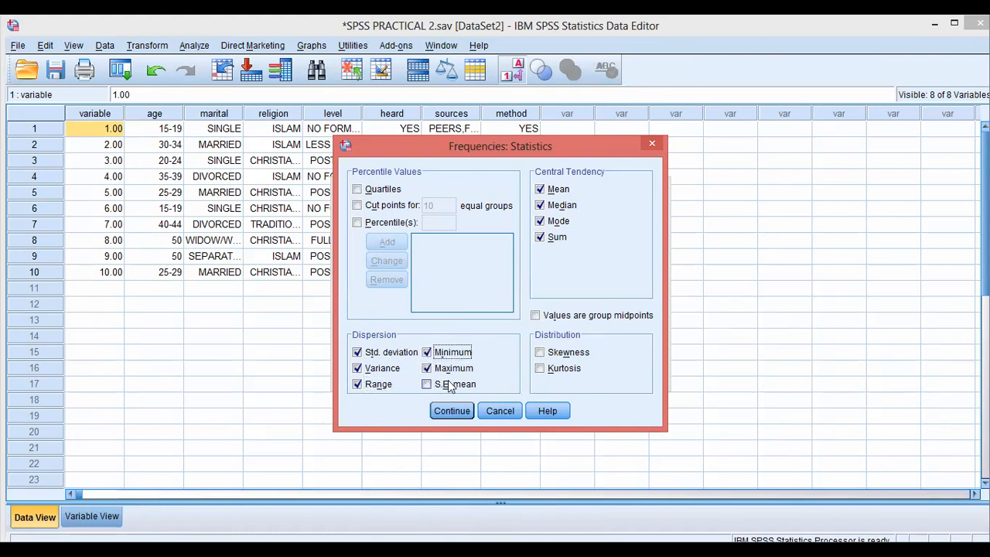
left_click(451, 411)
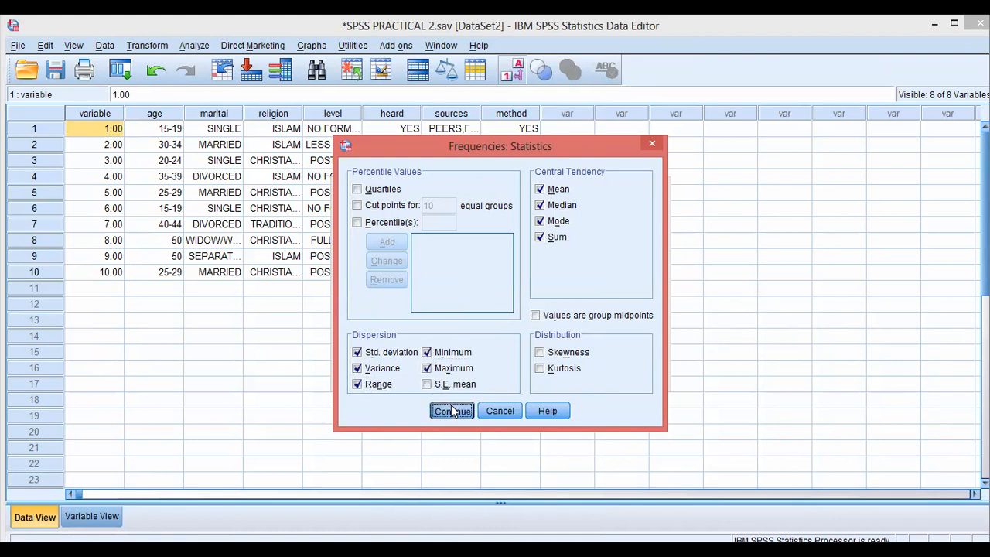
Step: Request bar charts with frequencies as the chart values for the selected variables
left_click(632, 240)
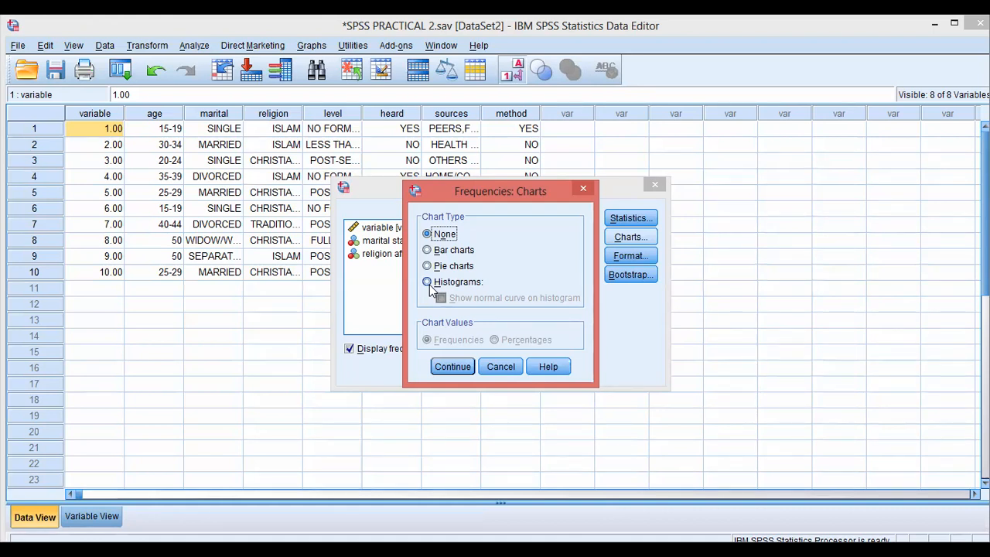
left_click(428, 250)
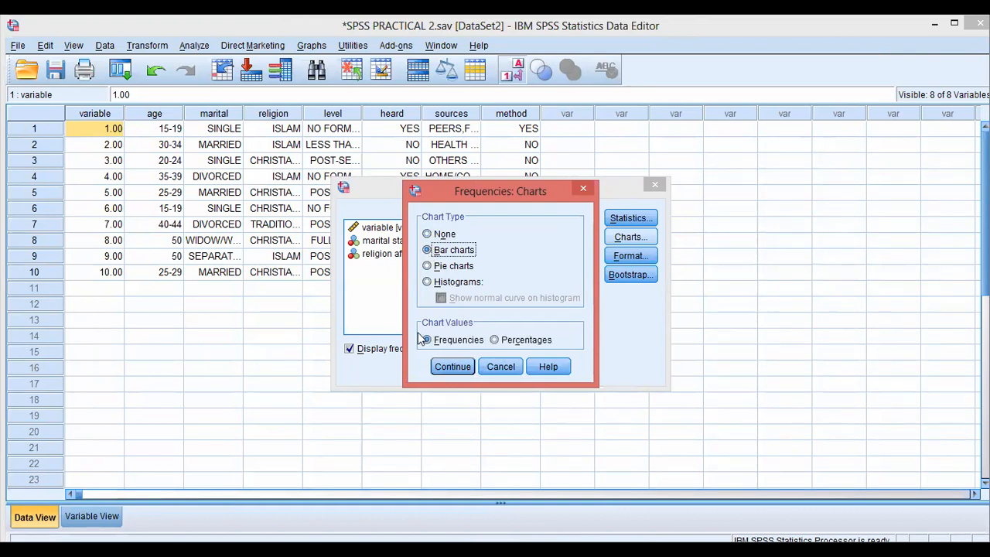
left_click(498, 342)
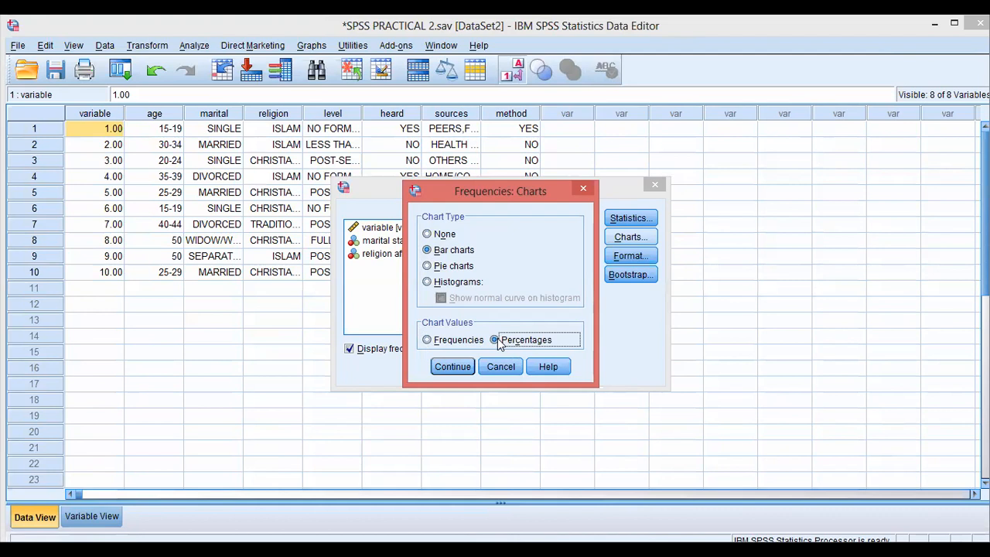
left_click(440, 347)
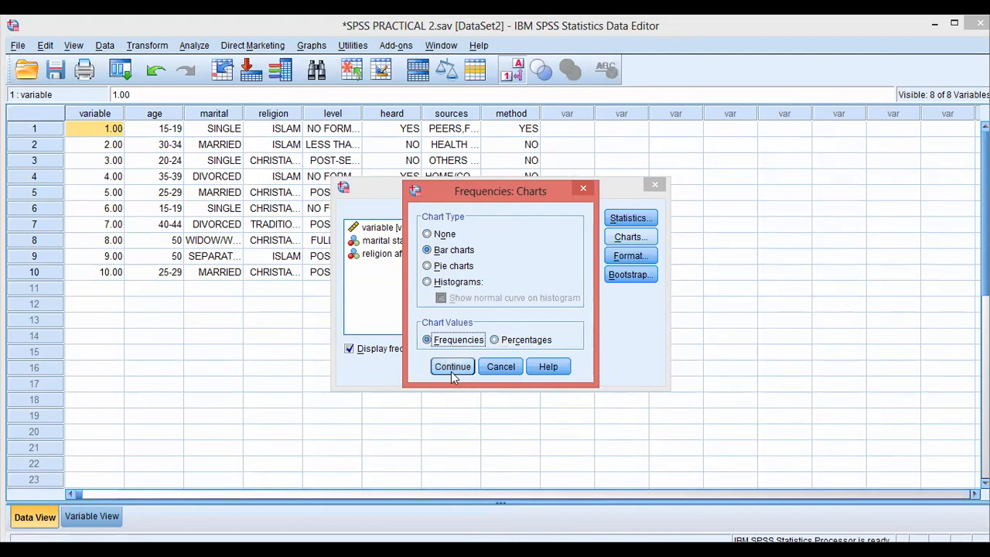
left_click(451, 372)
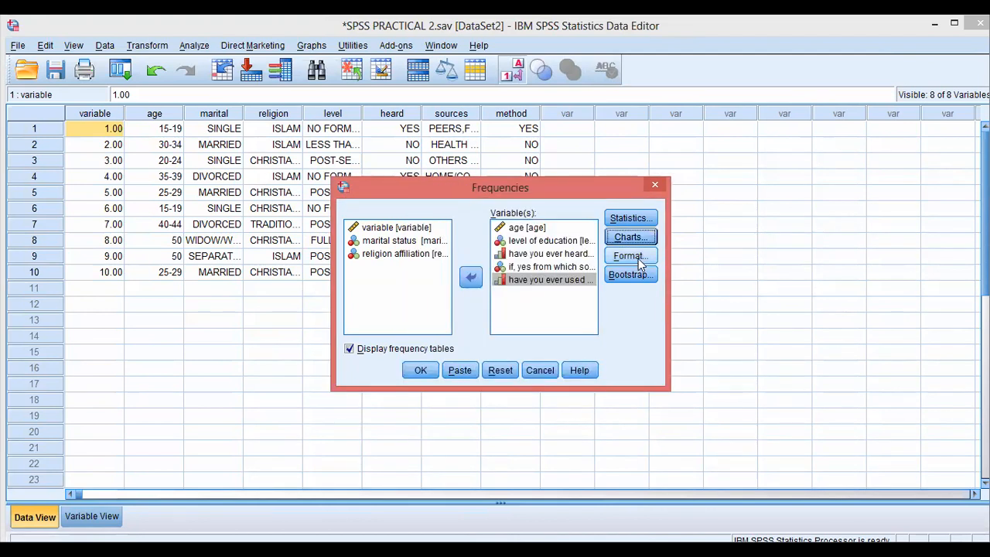
Step: Accept the output format with ascending values and compared variables, and run the Frequencies analysis
left_click(636, 257)
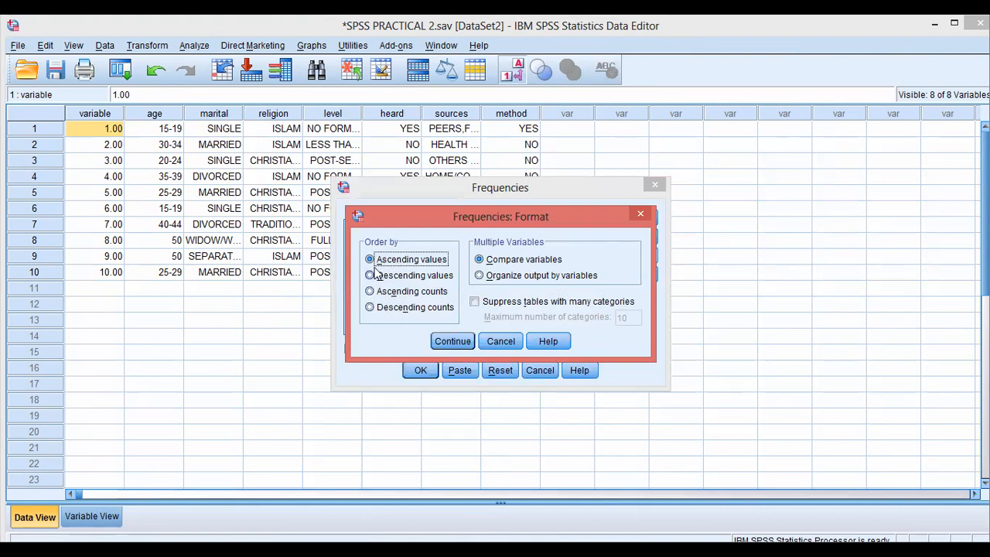
left_click(461, 342)
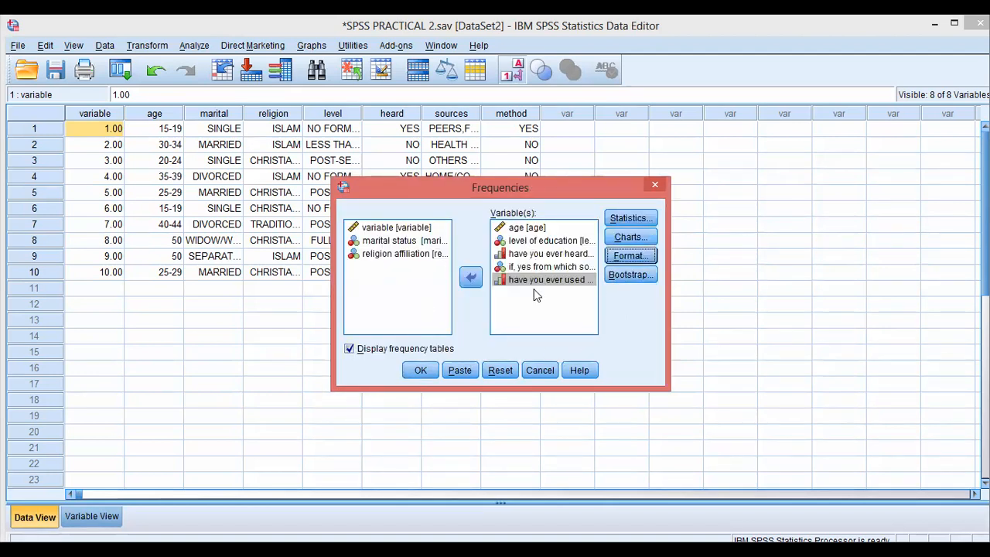
left_click(416, 372)
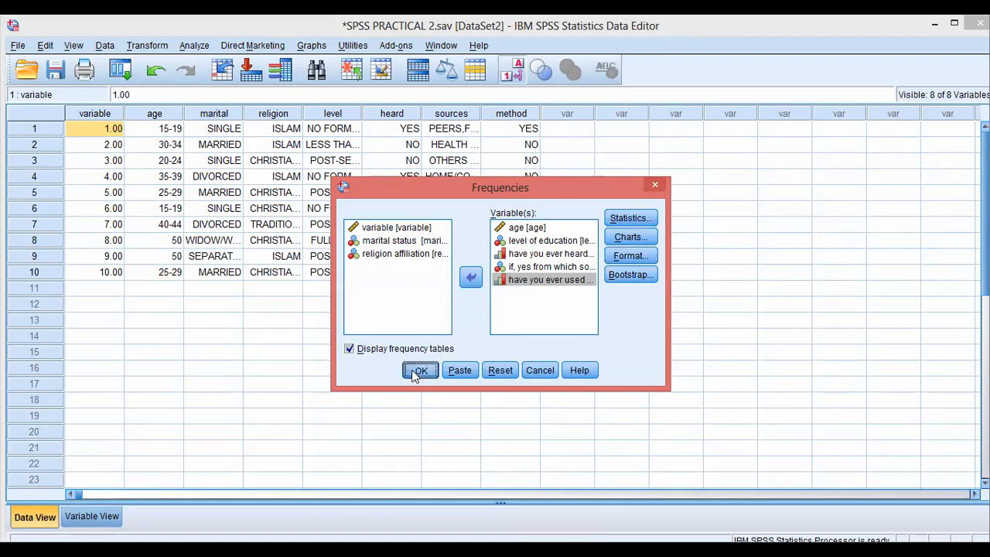
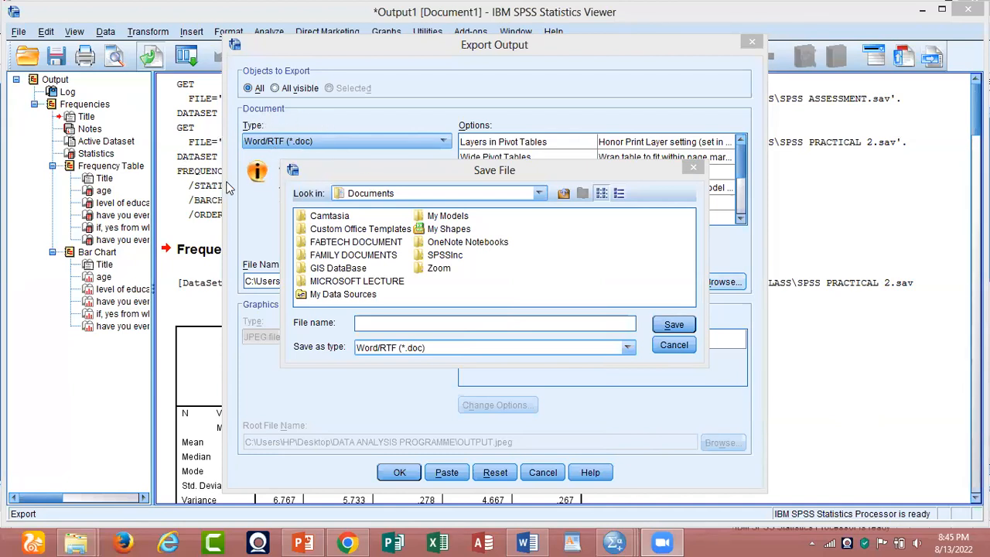
Step: Dismiss the file-saving and output export dialogs without exporting anything
left_click(750, 50)
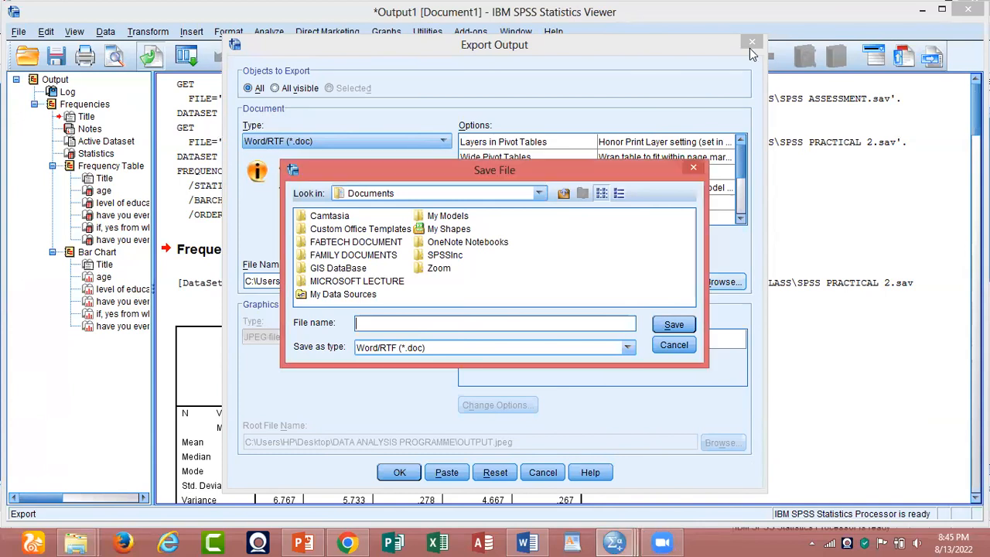
left_click(759, 69)
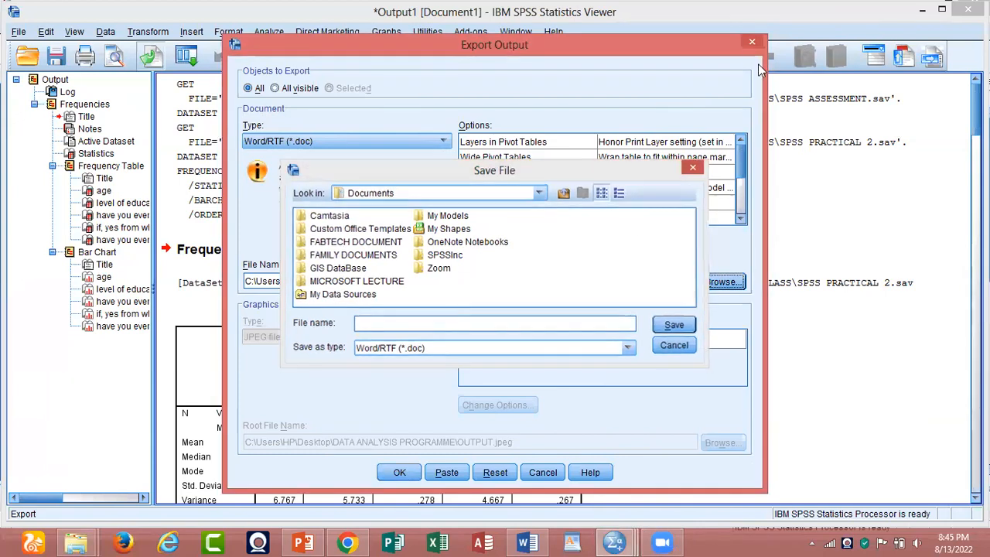
left_click(751, 43)
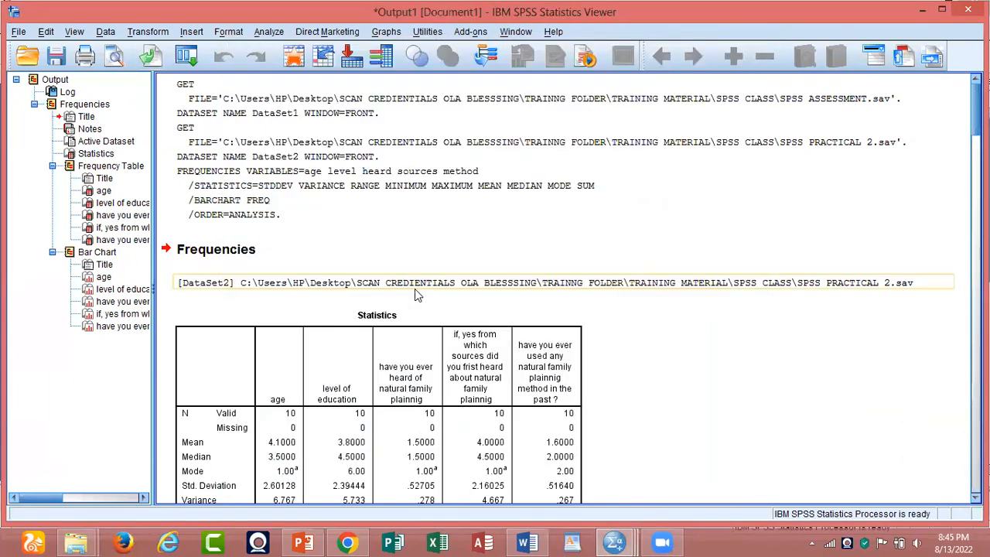
scroll(415, 290, "down", 5)
scroll(415, 294, "up", 5)
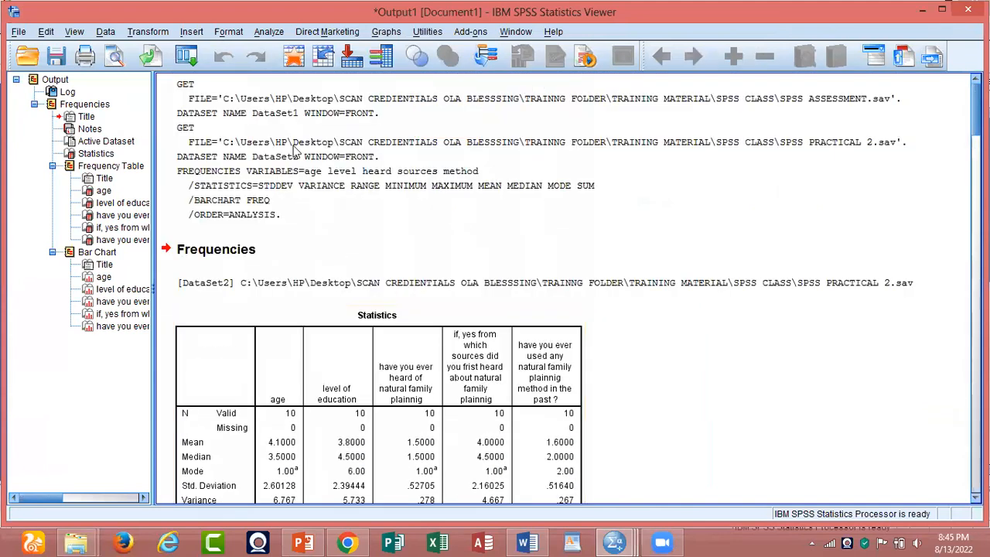
left_click(147, 52)
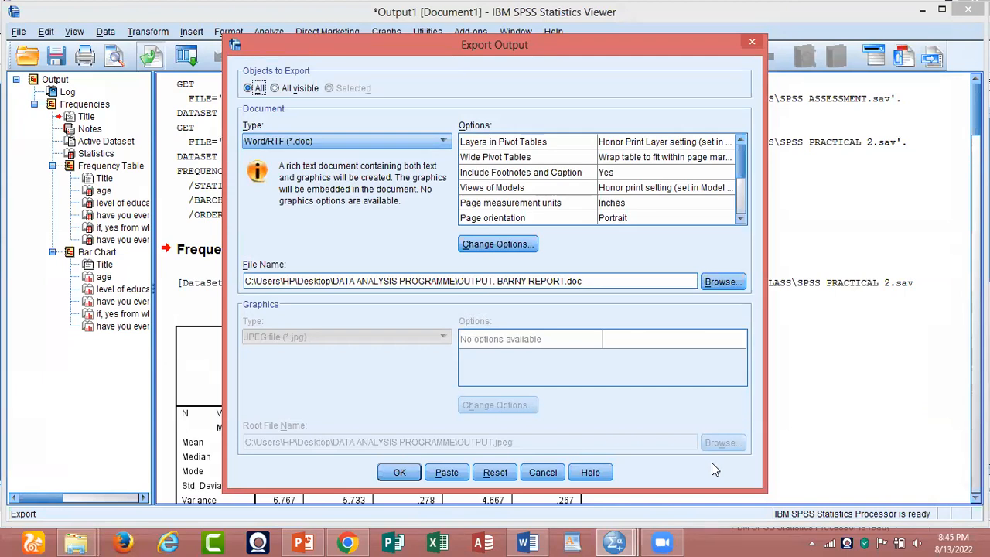
left_click(754, 43)
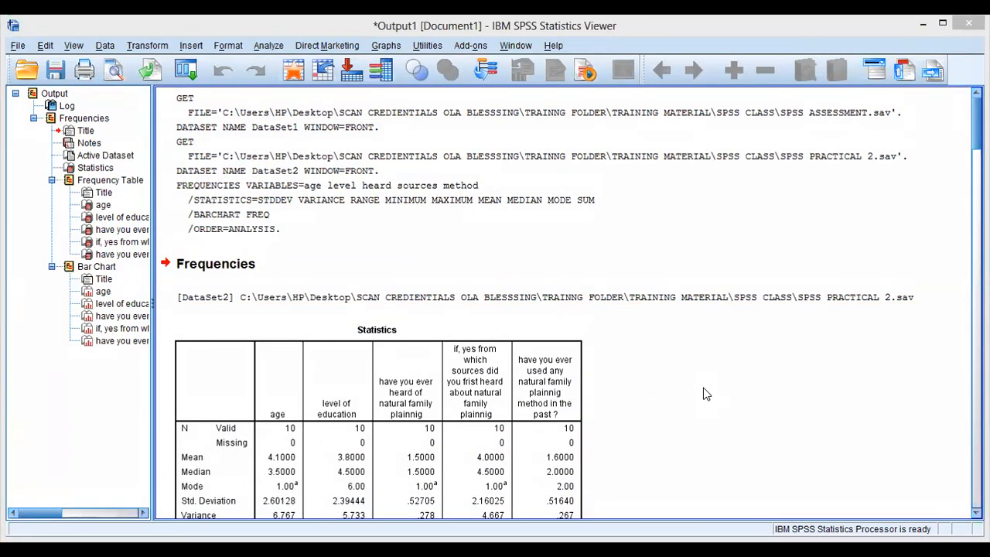
Step: Examine the Statistics table, the frequency tables and the bar charts of all analysed variables in the output
left_click(645, 374)
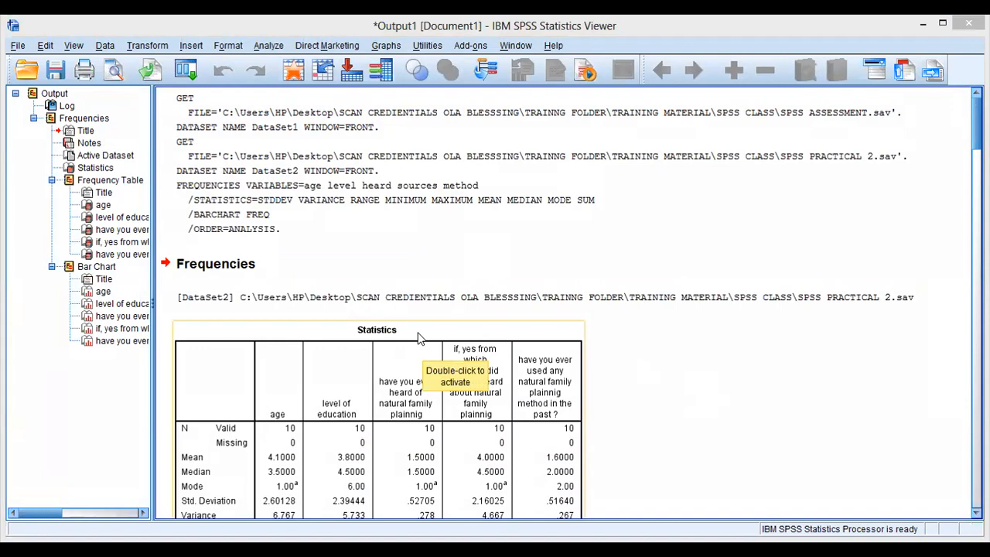
left_click(669, 368)
scroll(669, 368, "down", 5)
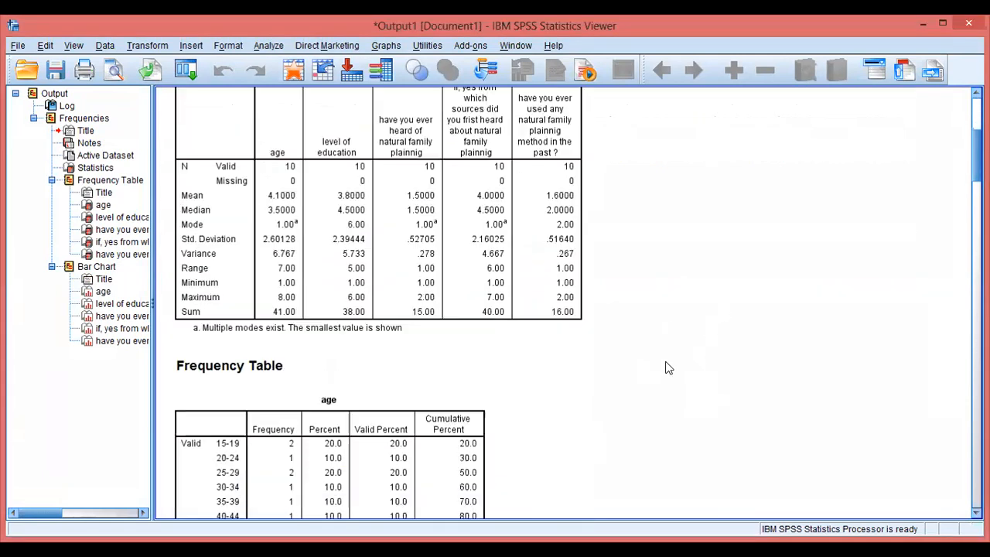
scroll(669, 369, "down", 5)
scroll(669, 368, "down", 14)
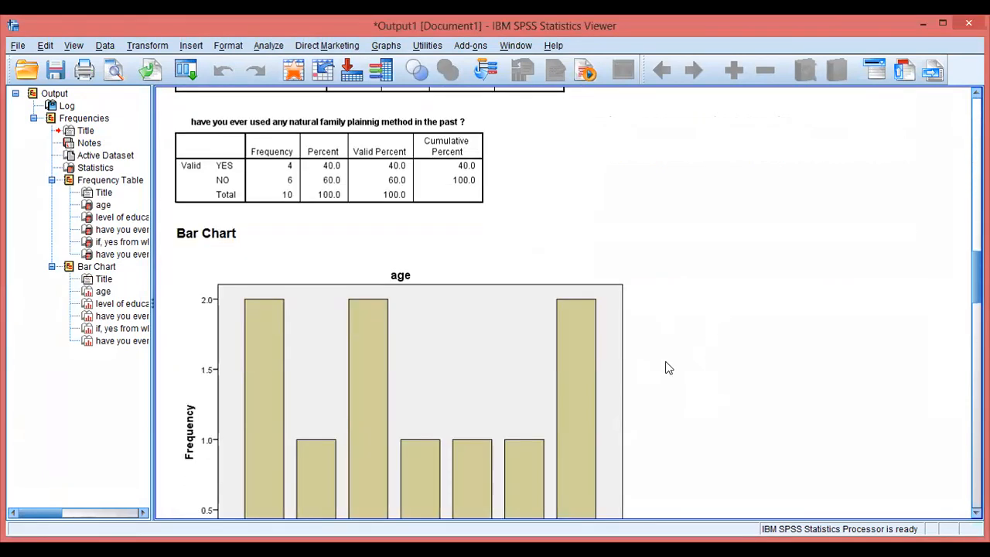
scroll(669, 368, "down", 12)
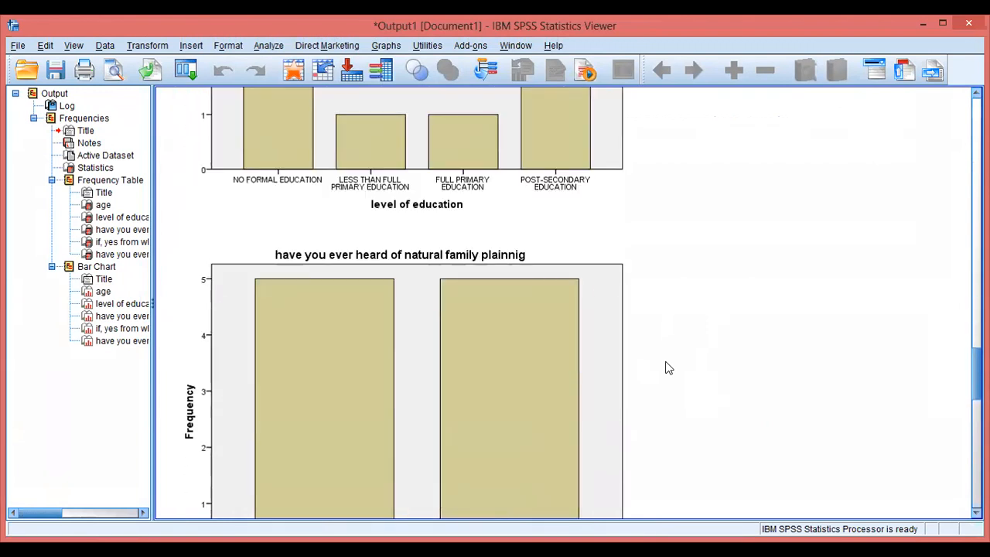
scroll(669, 368, "down", 7)
scroll(669, 368, "down", 10)
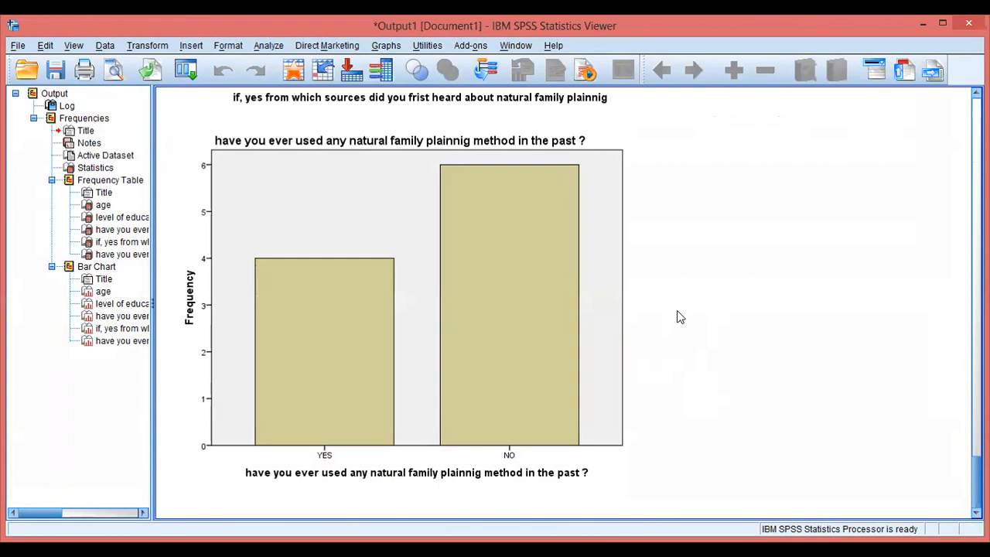
Step: Examine the bar charts again, from past use and information sources back to awareness, level of education and age
scroll(679, 318, "up", 1)
left_click(389, 201)
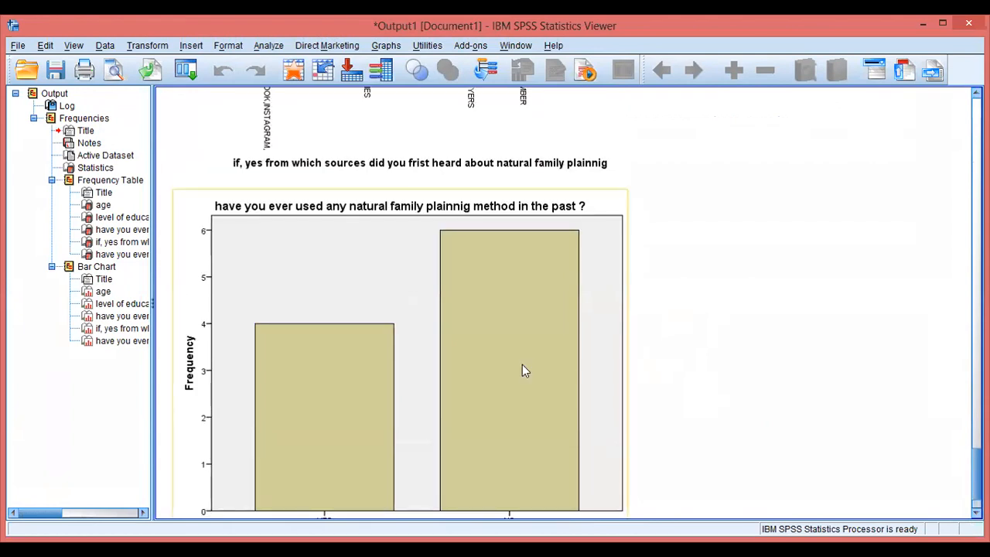
scroll(524, 376, "down", 1)
left_click(789, 395)
scroll(789, 395, "up", 7)
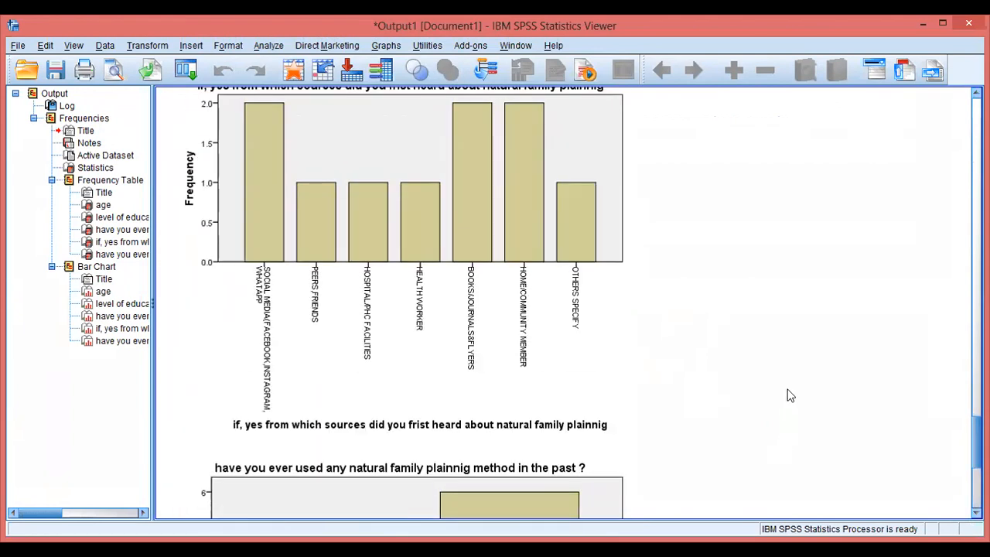
left_click(345, 240)
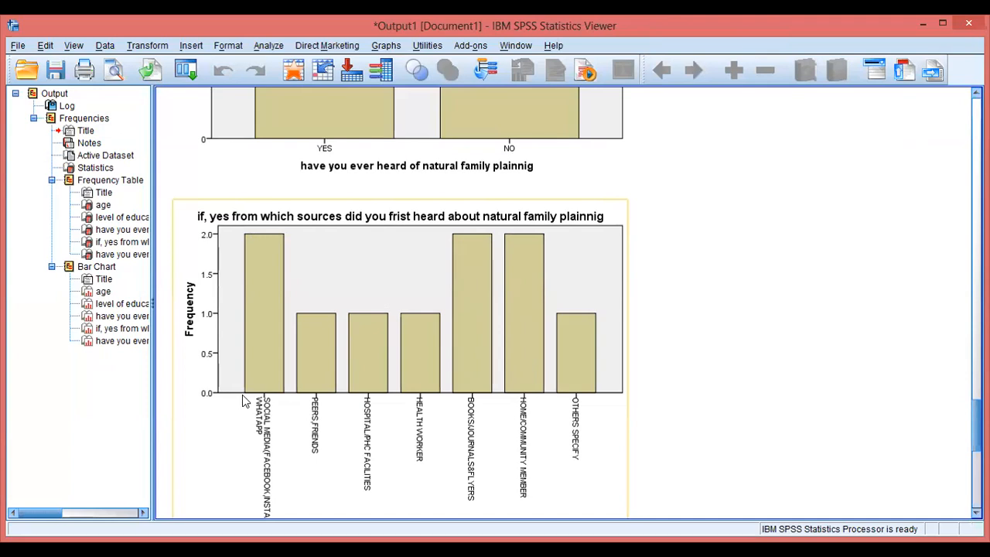
scroll(242, 395, "down", 2)
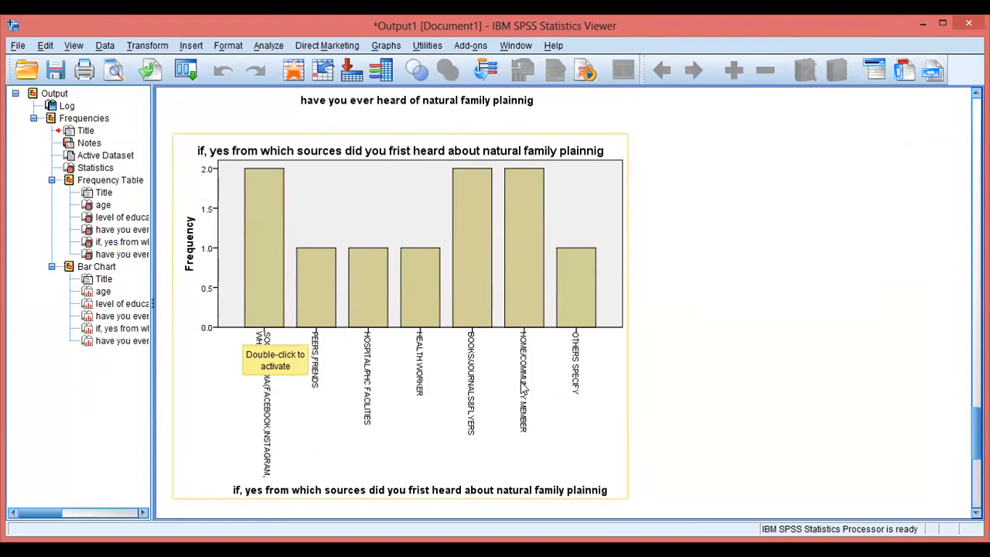
left_click(654, 426)
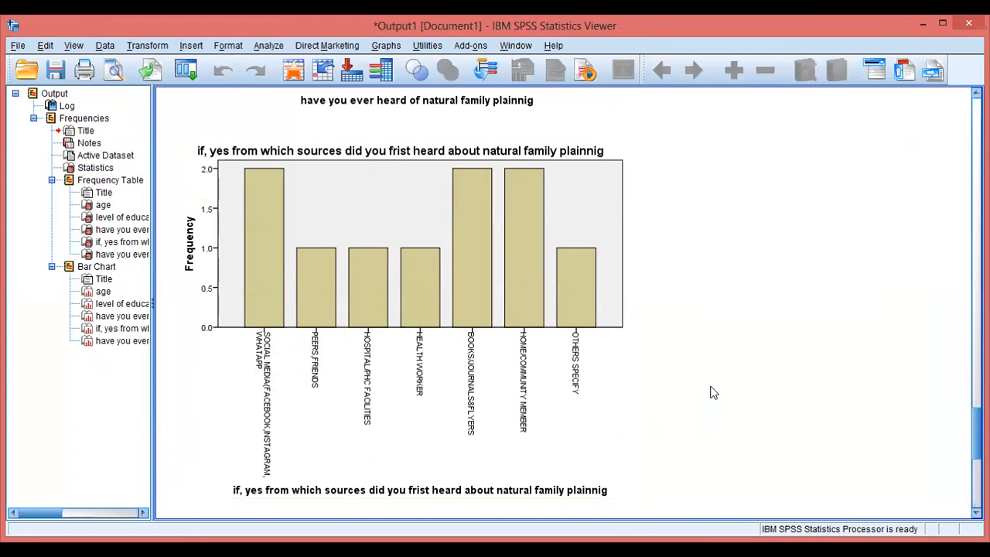
scroll(713, 393, "up", 5)
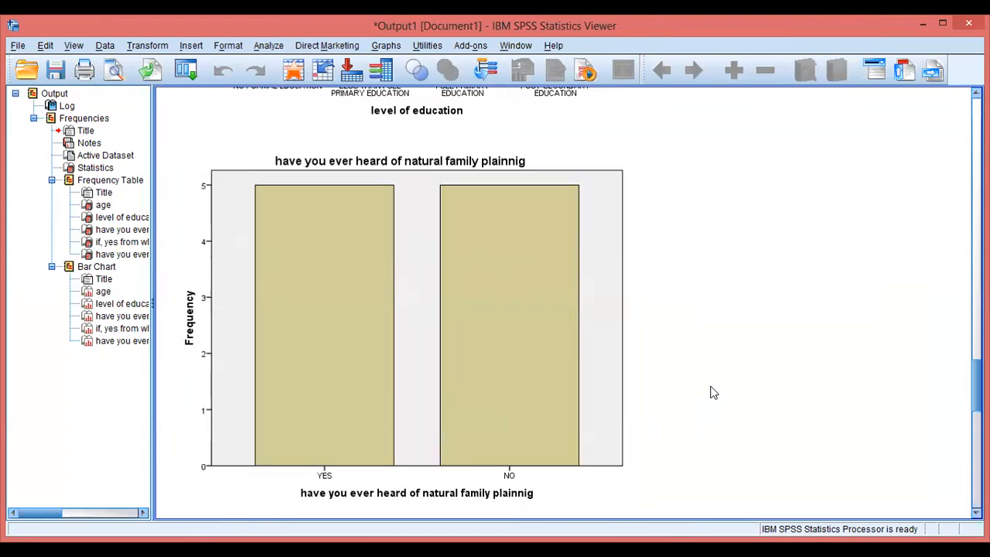
scroll(713, 393, "up", 5)
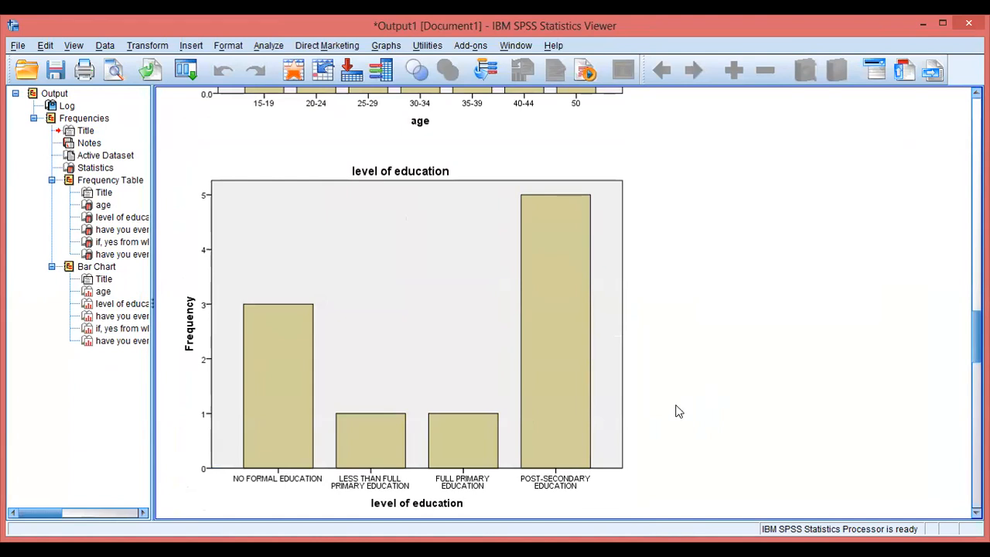
scroll(676, 412, "up", 2)
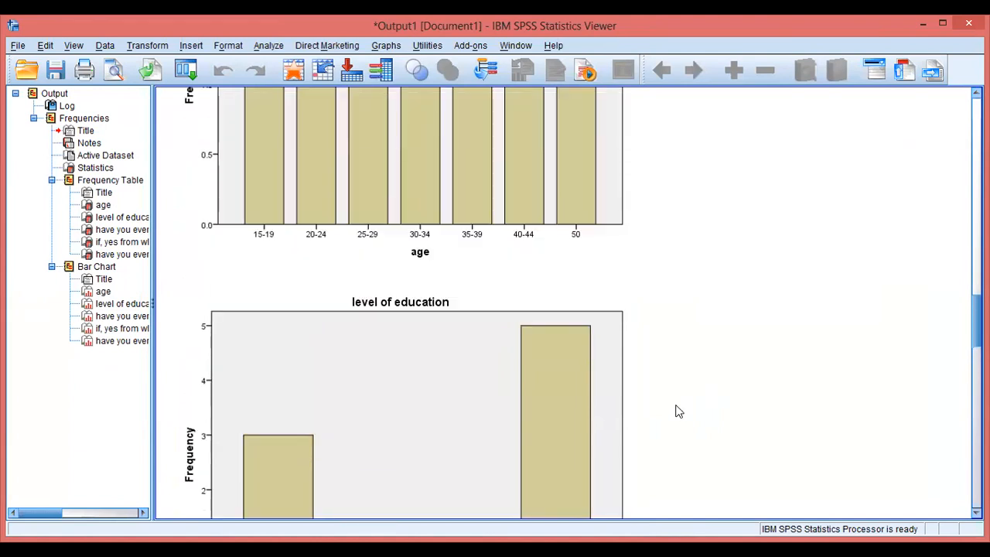
scroll(675, 411, "up", 1)
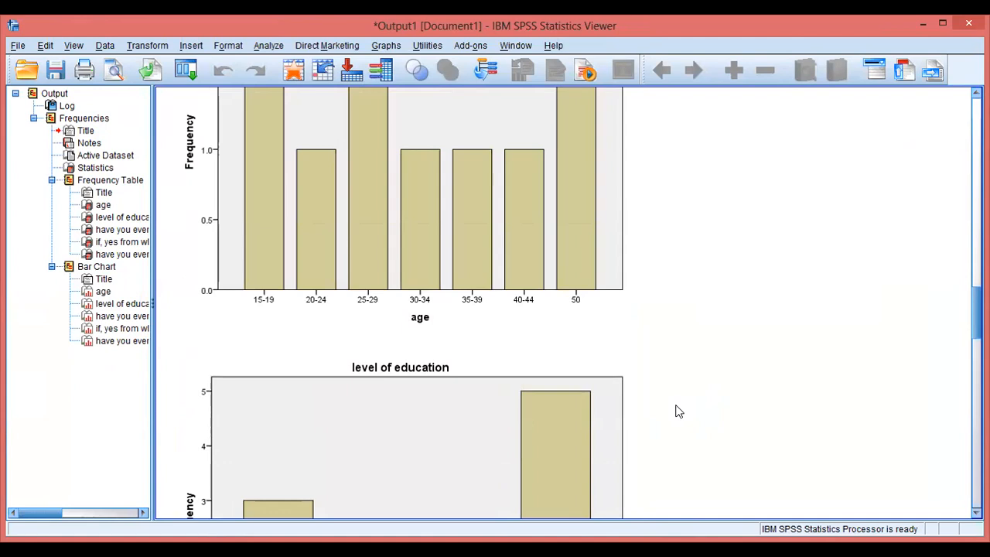
Step: Review the frequency tables, the Statistics table and the command log of the Frequencies output
scroll(675, 411, "up", 7)
scroll(675, 412, "up", 3)
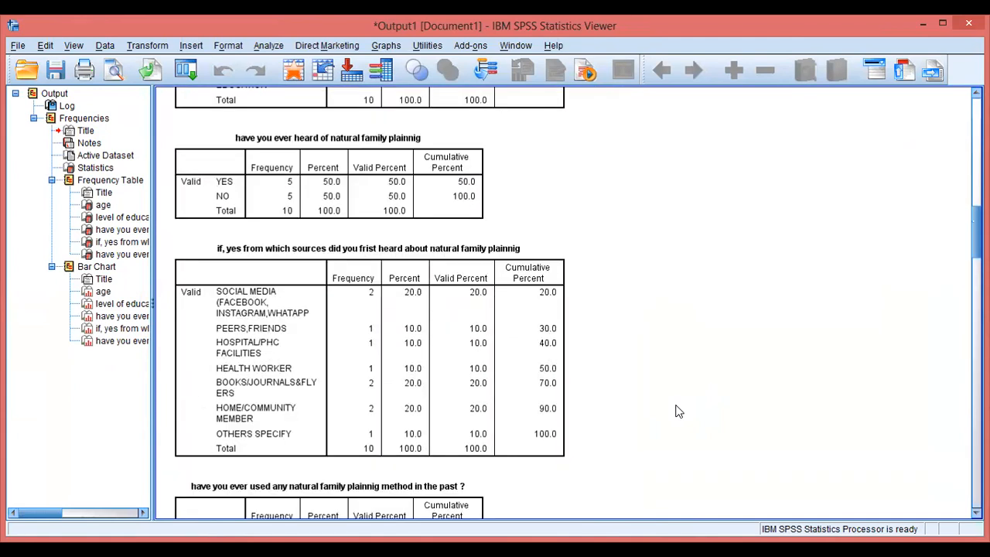
scroll(609, 342, "up", 3)
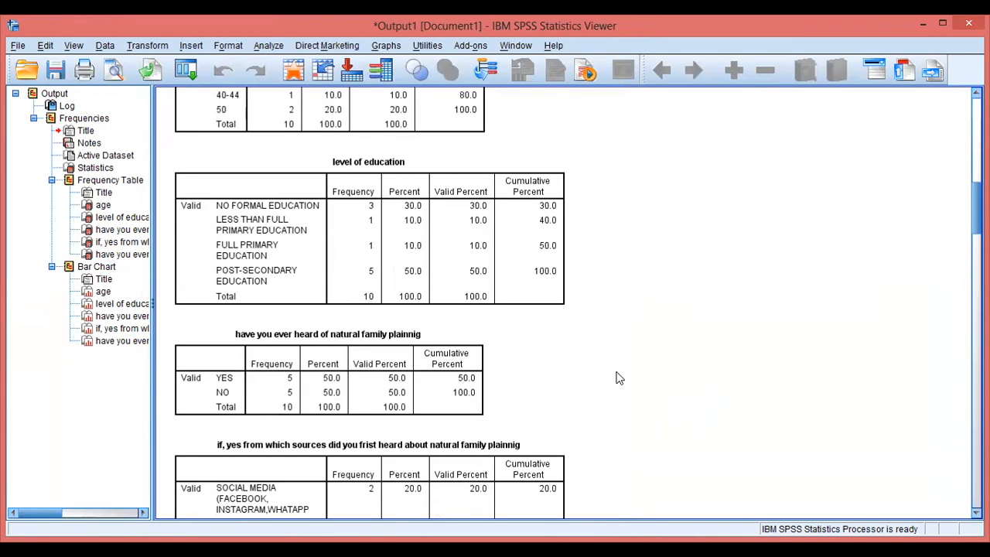
scroll(618, 376, "down", 2)
scroll(616, 377, "down", 3)
left_click(461, 325)
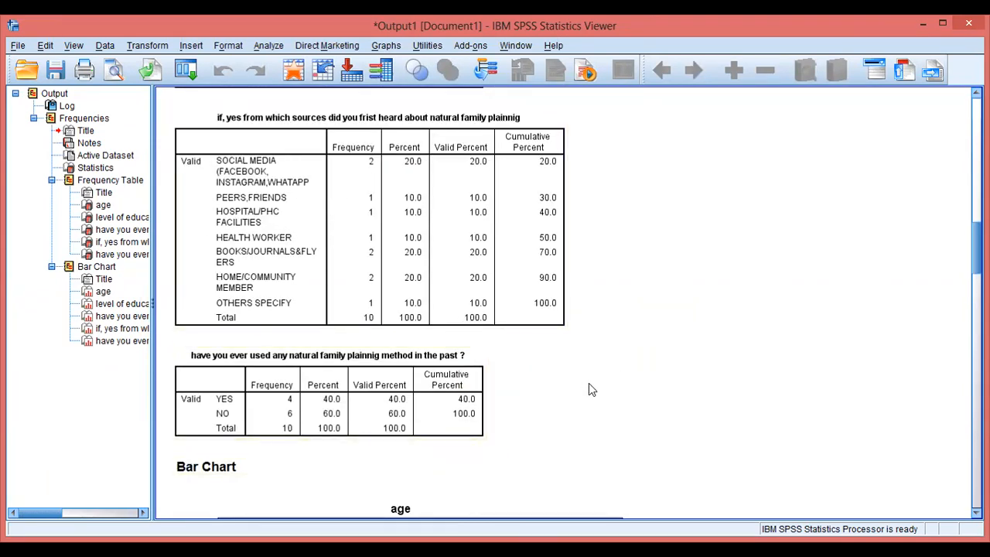
scroll(659, 383, "up", 2)
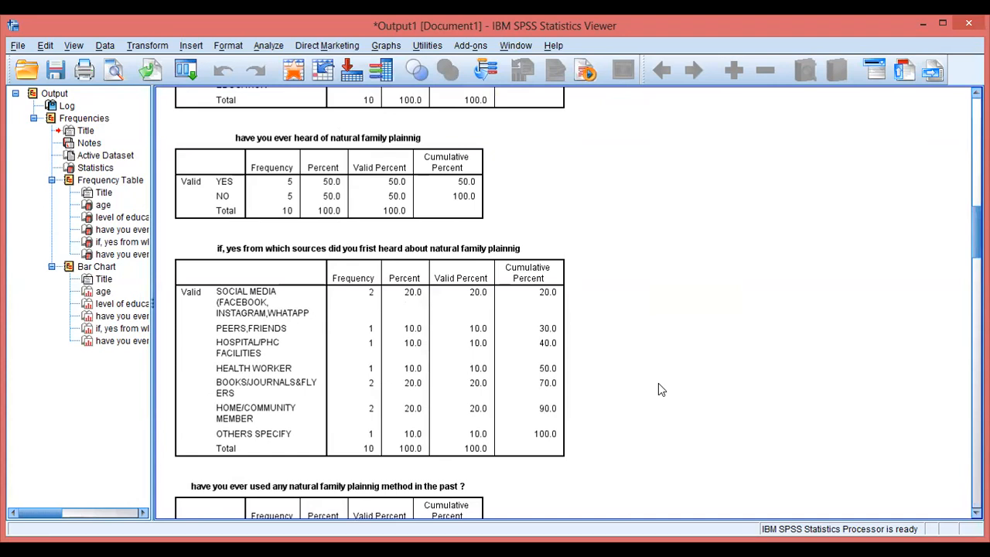
scroll(658, 383, "up", 10)
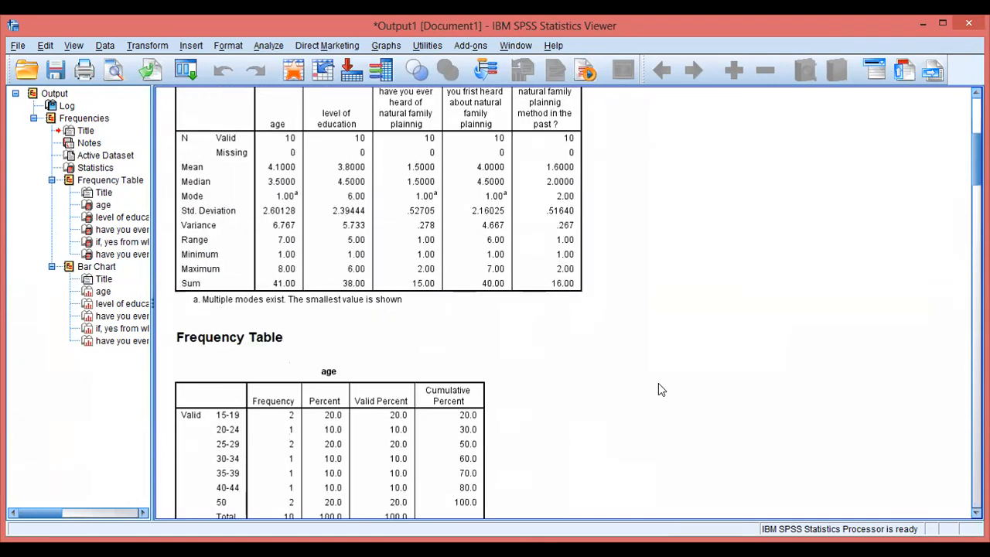
scroll(658, 384, "up", 1)
scroll(658, 384, "down", 3)
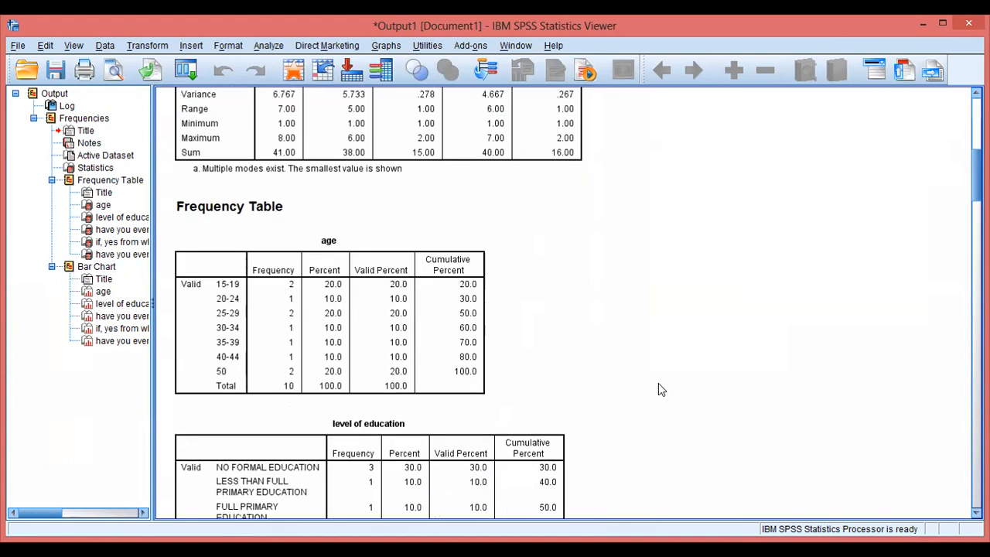
scroll(658, 383, "up", 6)
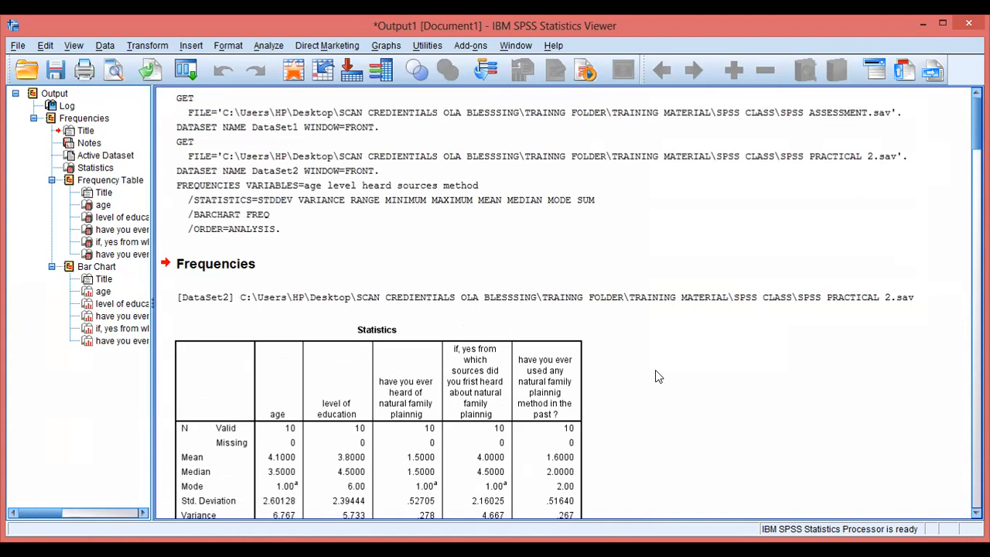
scroll(655, 376, "down", 3)
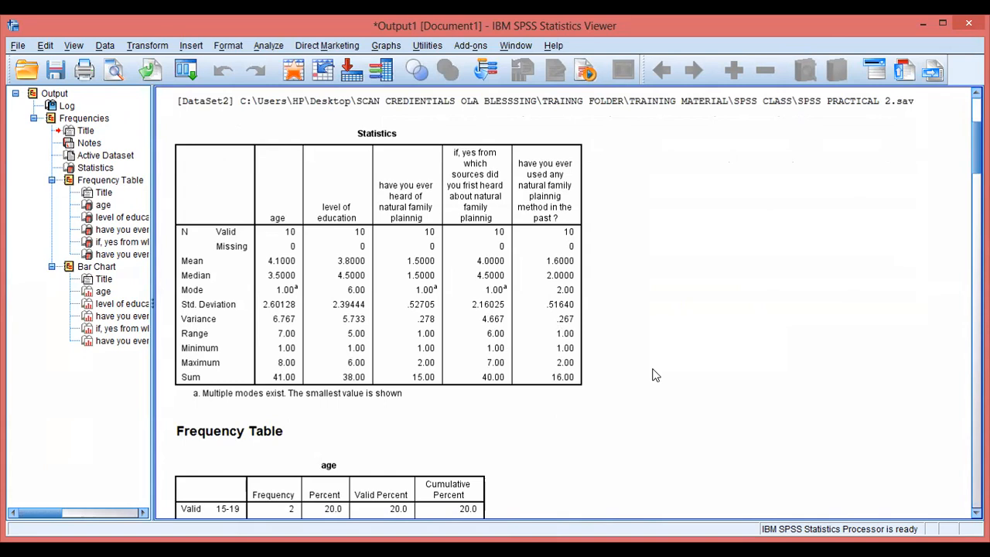
scroll(654, 375, "down", 11)
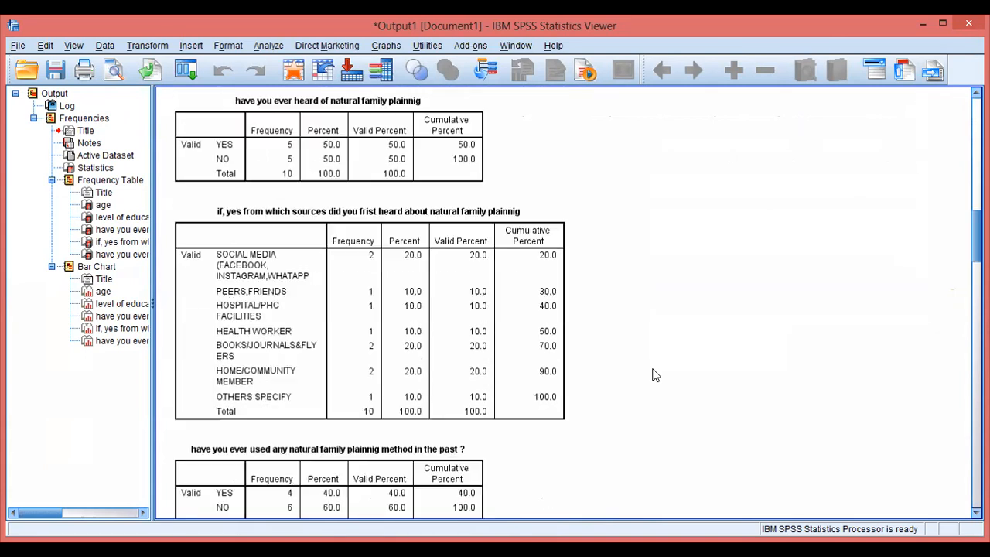
scroll(655, 375, "down", 4)
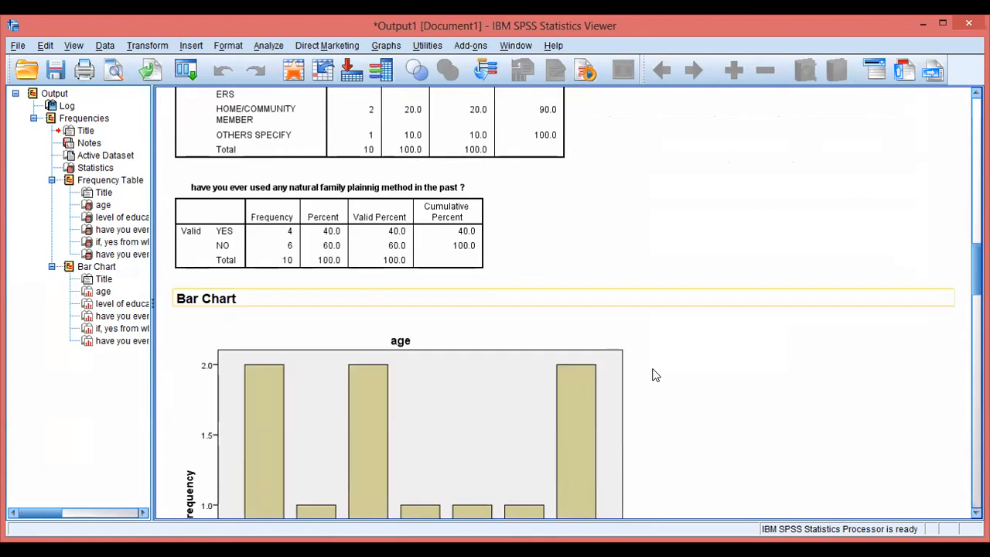
scroll(654, 376, "up", 8)
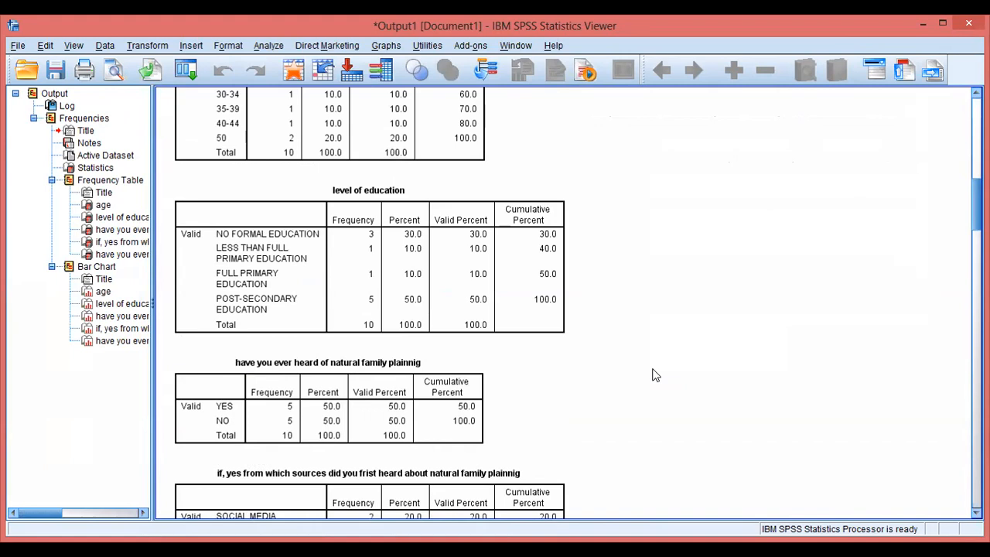
scroll(653, 375, "up", 10)
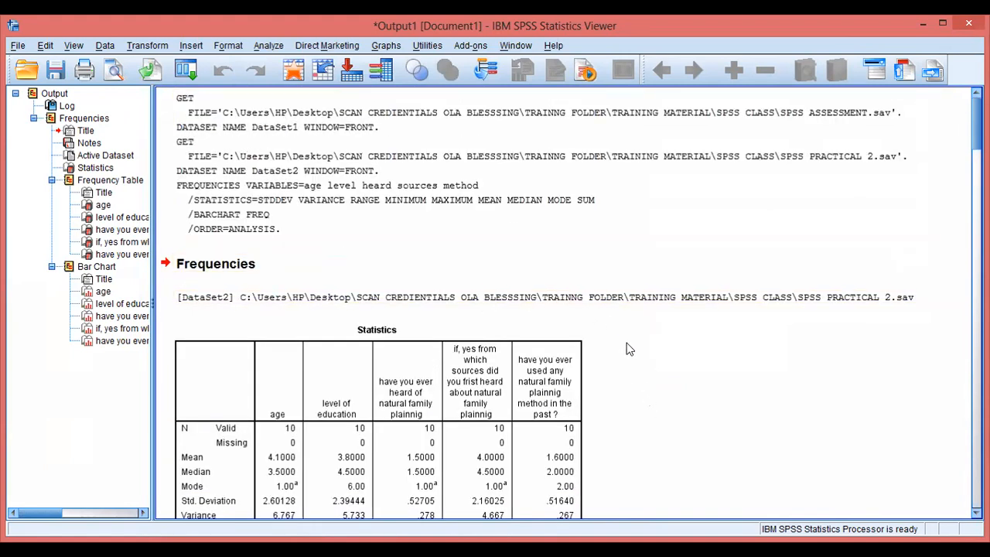
scroll(648, 412, "down", 1)
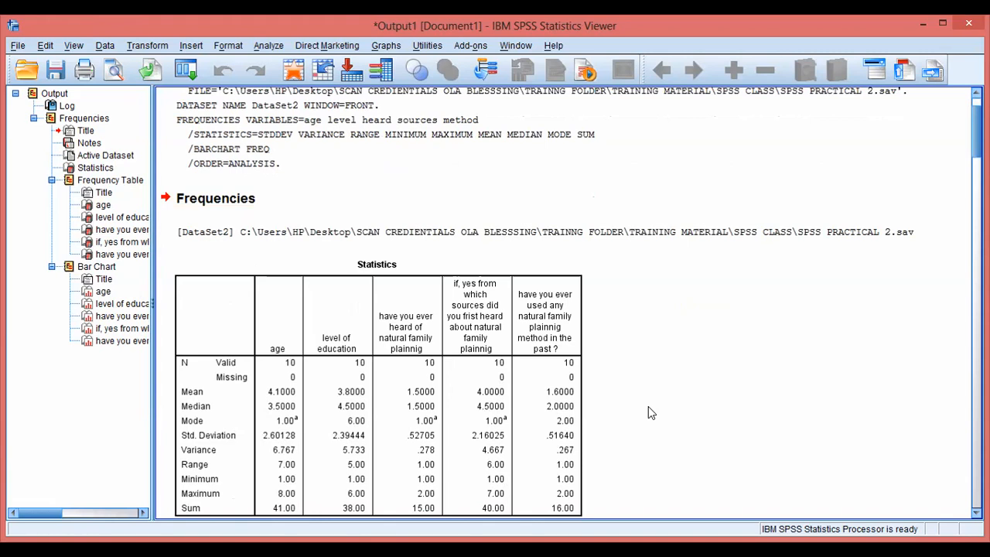
scroll(627, 390, "down", 1)
scroll(615, 384, "up", 2)
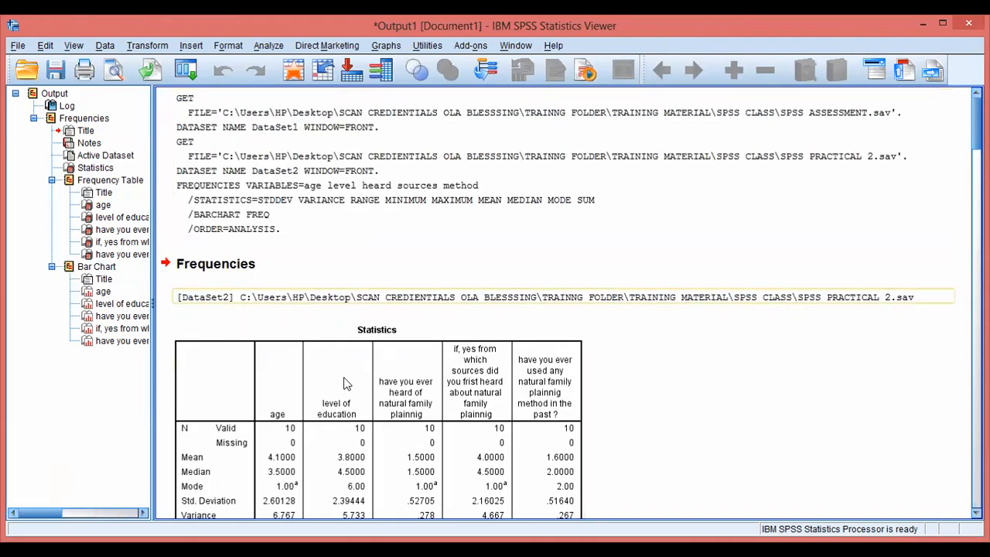
Step: Start an export of all output objects with Word/RTF (*.doc) as the document type
left_click(605, 204)
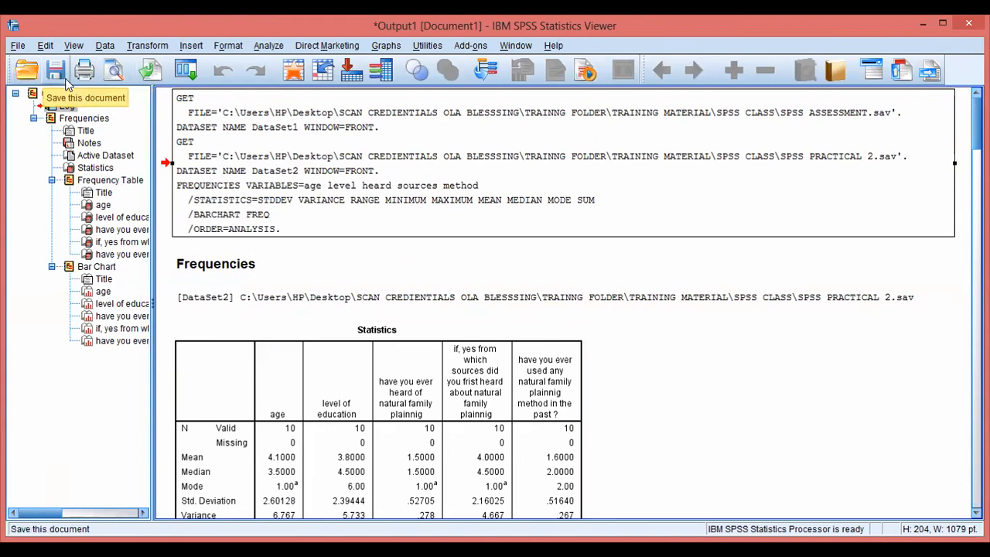
left_click(147, 71)
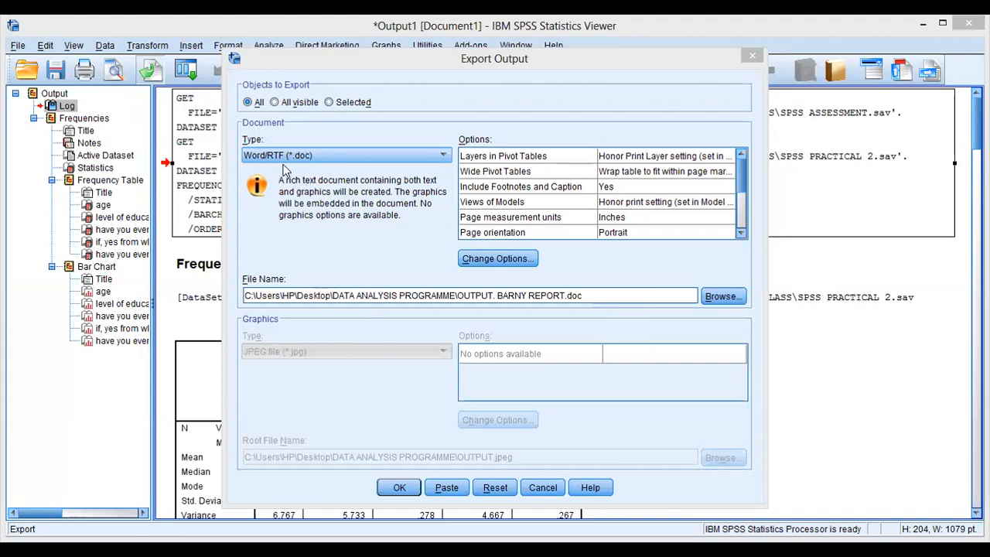
left_click(332, 157)
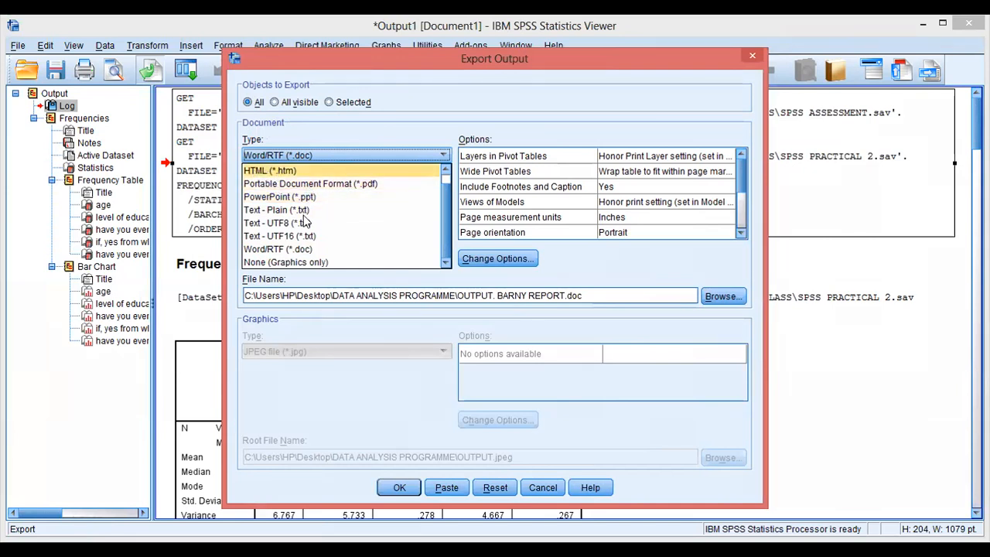
left_click(289, 255)
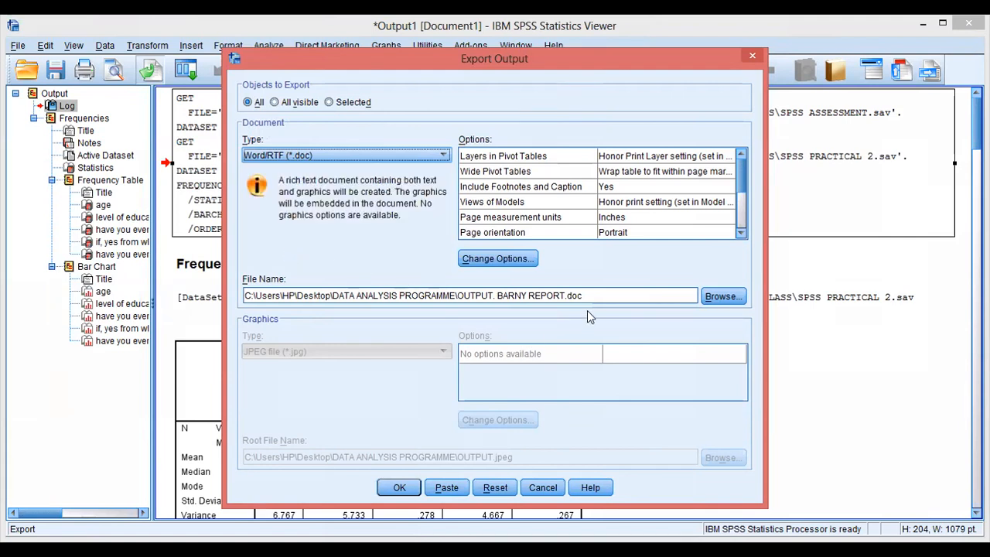
Step: Name the export file SPSS TRAINING 1 in the Documents folder as Word/RTF (*.doc) and run the export
left_click(722, 298)
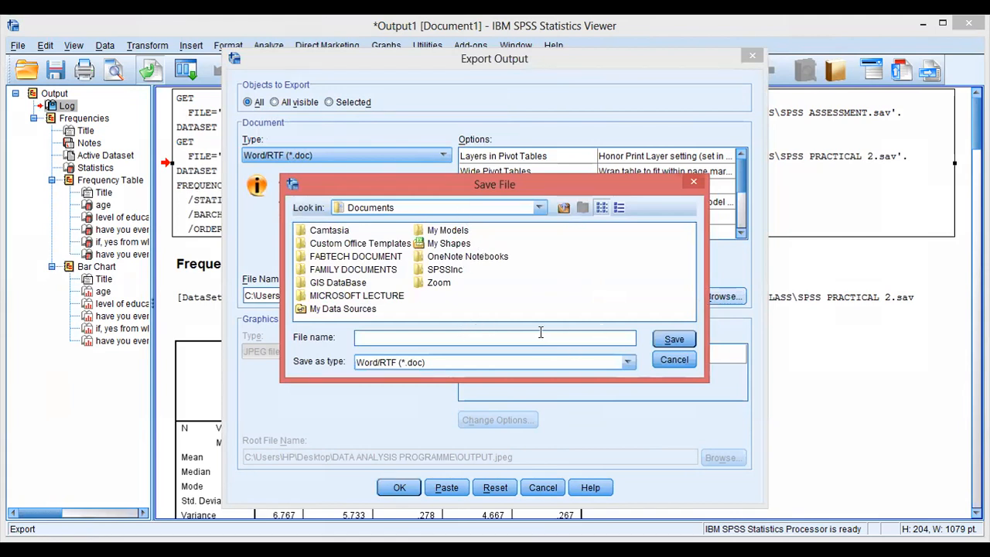
type("SPSS TRAINING 1")
left_click(628, 363)
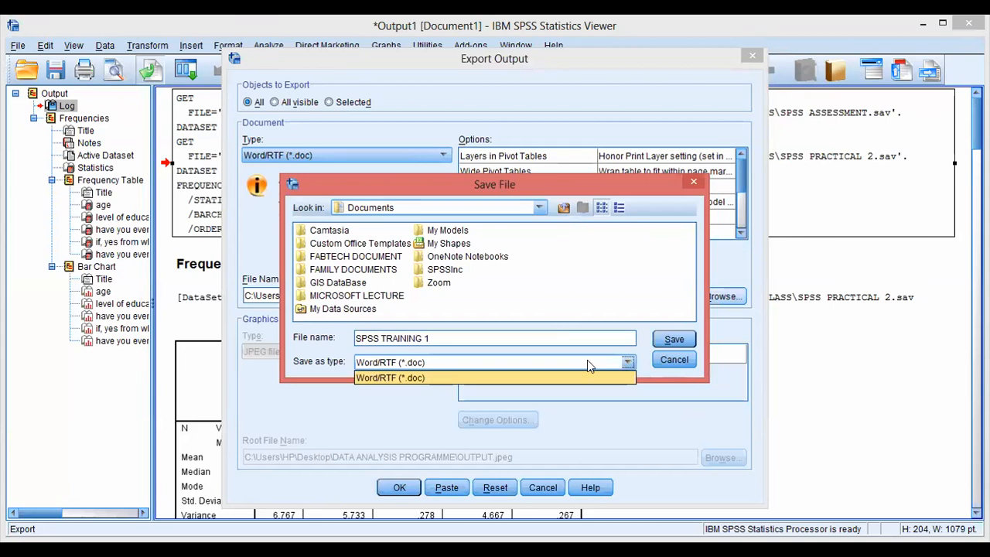
left_click(604, 377)
left_click(674, 340)
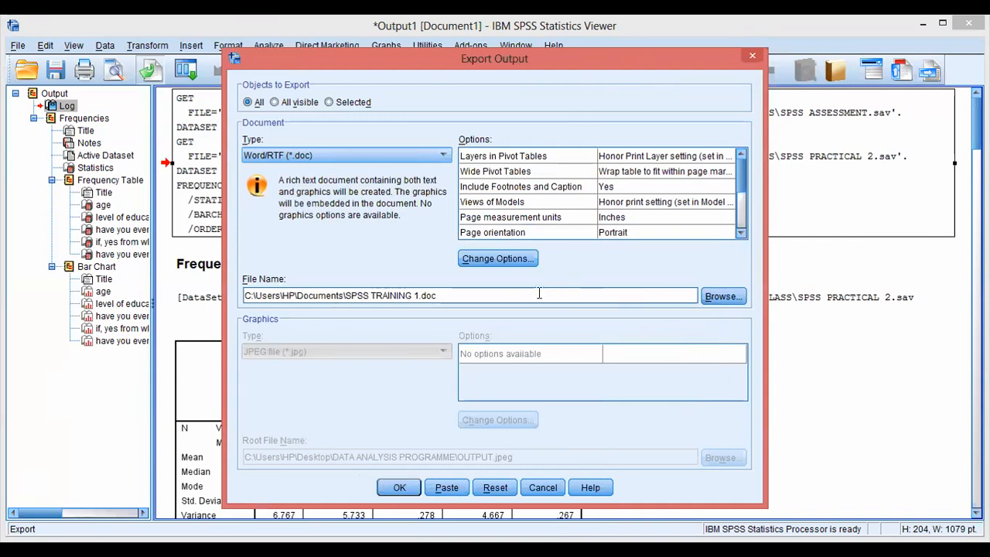
left_click(383, 475)
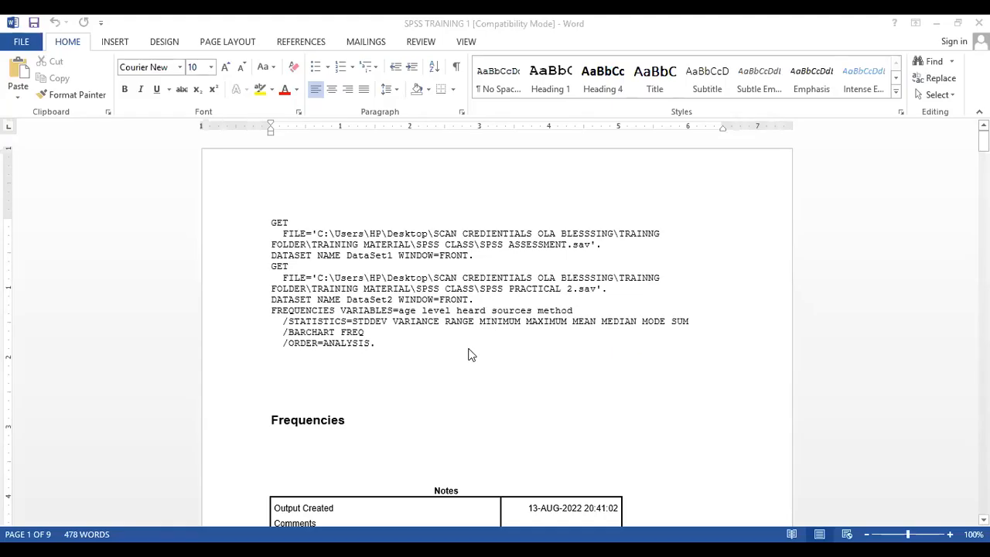
Step: Change the font of the entire exported document, including its tables, to Times New Roman
scroll(472, 355, "down", 15)
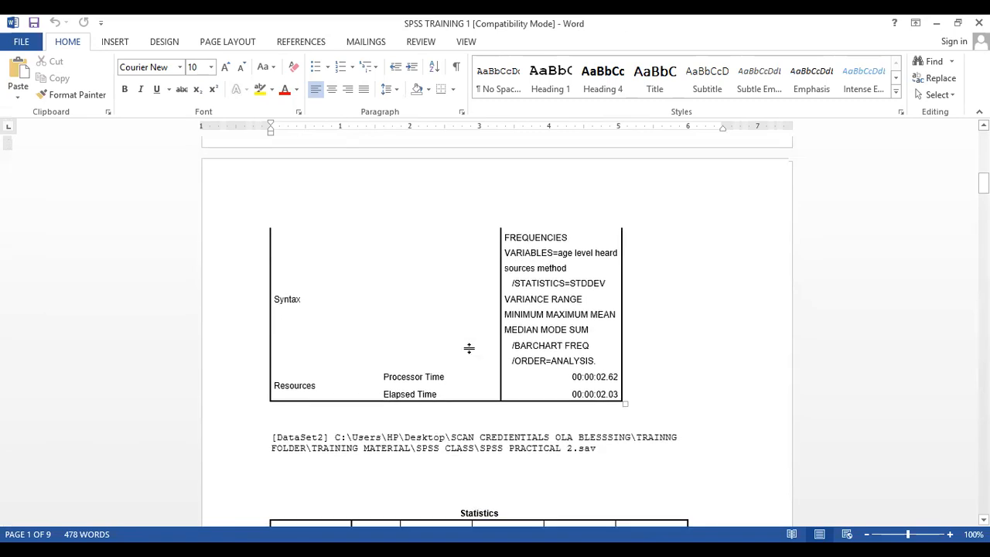
scroll(469, 348, "down", 6)
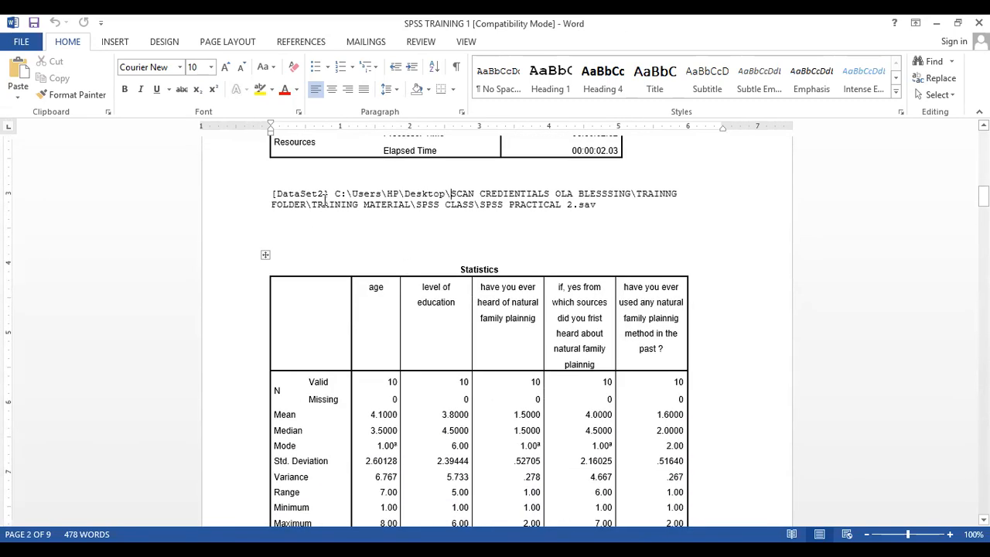
left_click(179, 67)
left_click(382, 304)
key("ctrl+a")
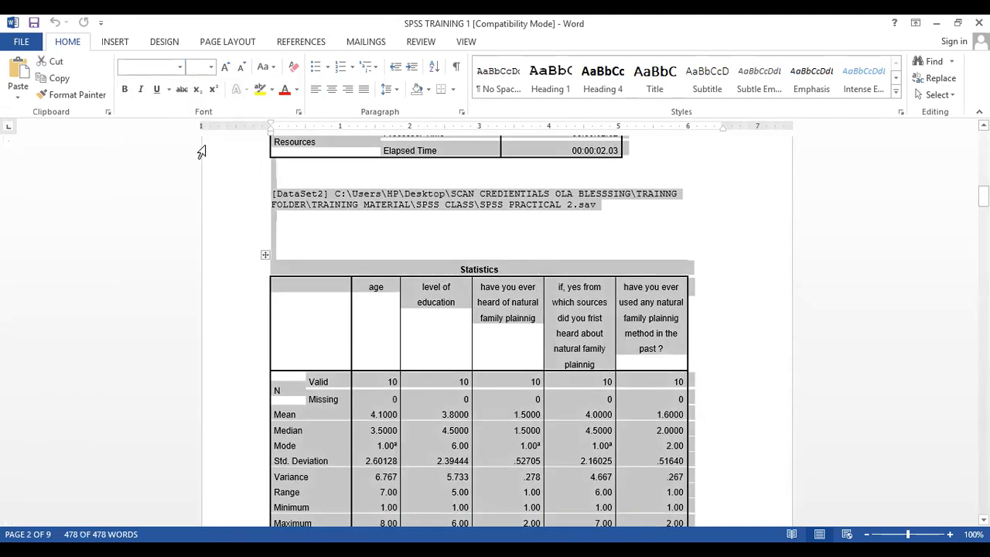
left_click(180, 68)
type("Times New Ro")
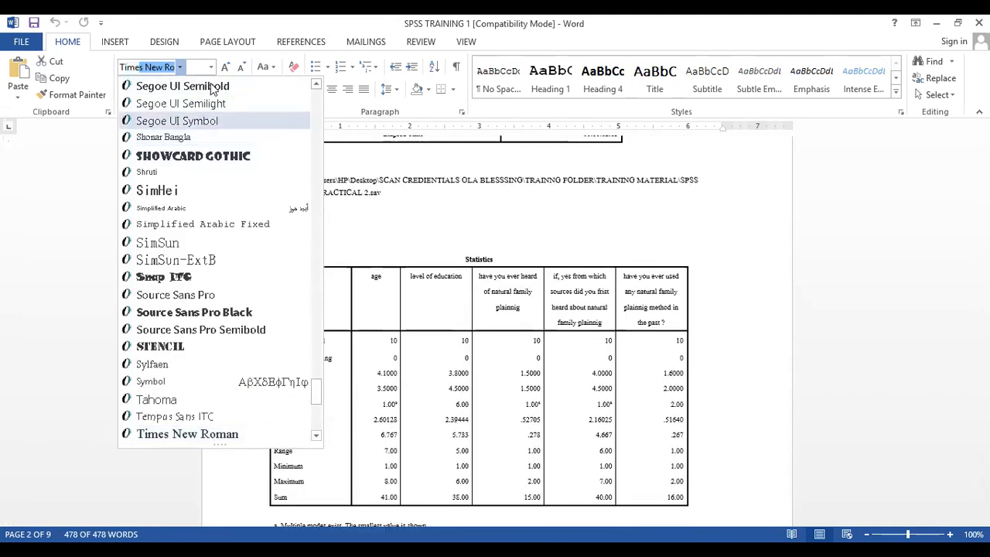
key("Return")
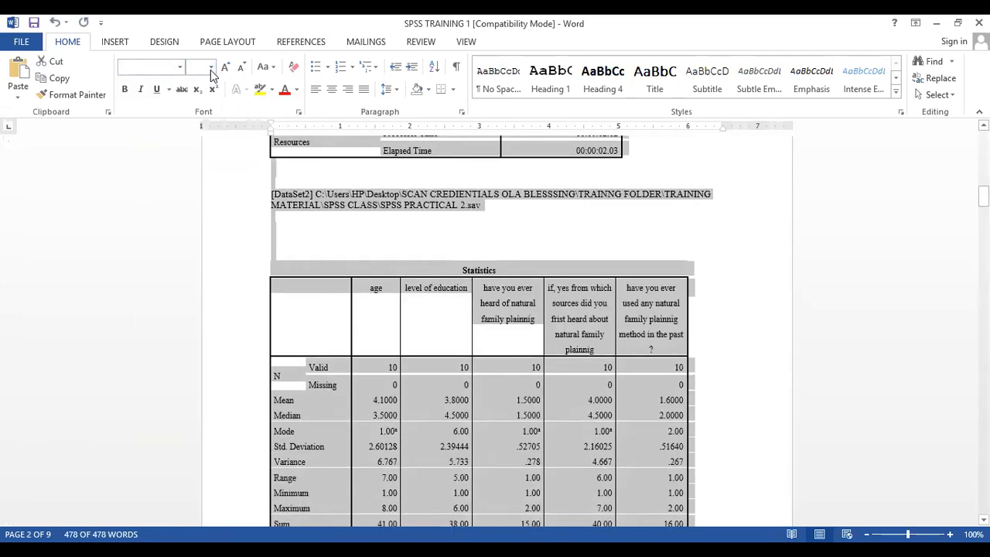
Step: Set the font size of the whole document to 12 and clear the selection
left_click(210, 68)
left_click(195, 138)
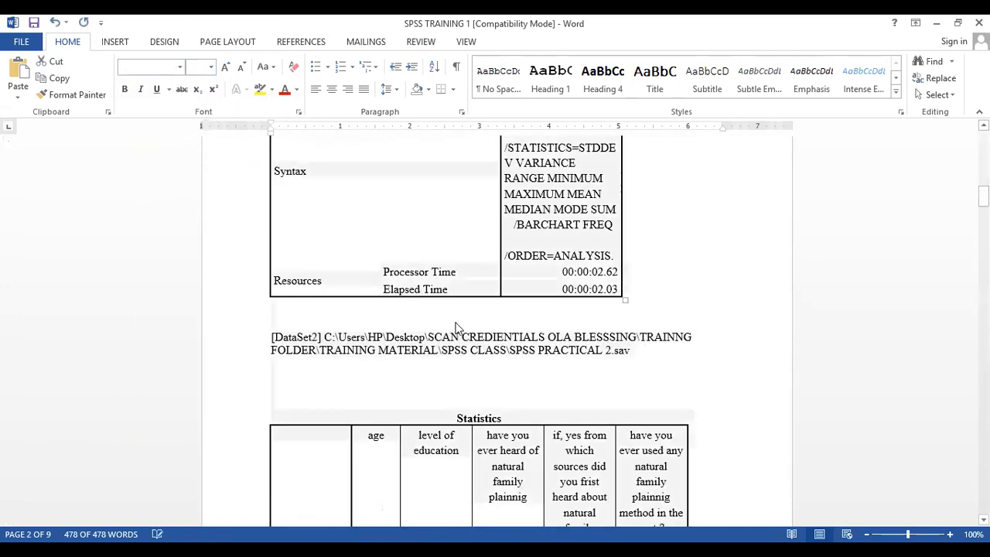
left_click(703, 297)
scroll(703, 297, "up", 15)
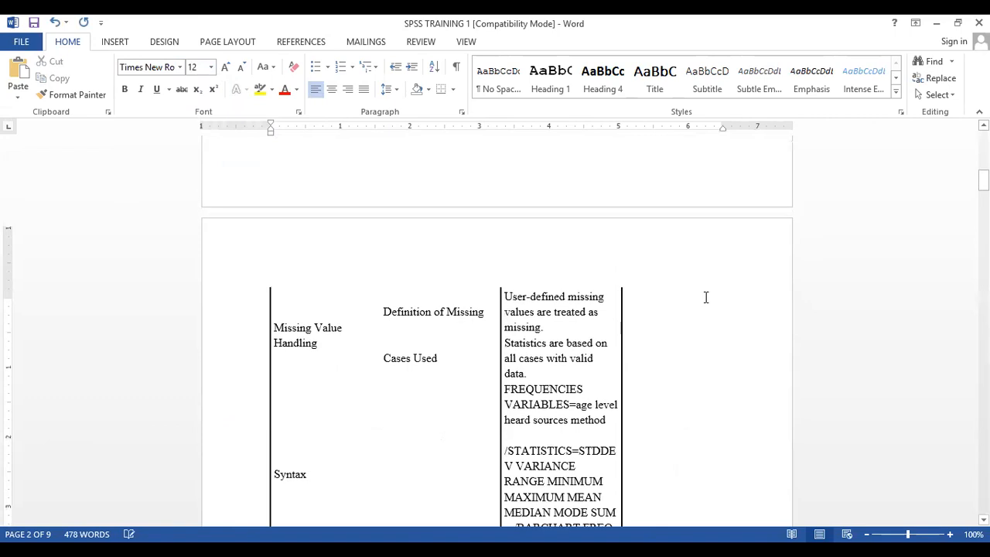
scroll(706, 287, "up", 6)
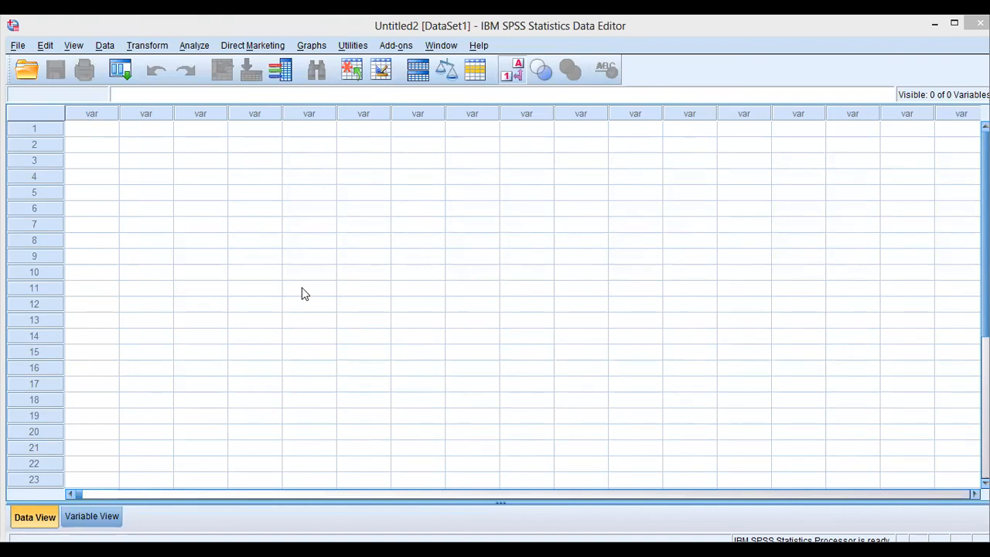
Step: Switch to the SPSS Data Editor and start opening a data file with Desktop as the location to look in
left_click(28, 72)
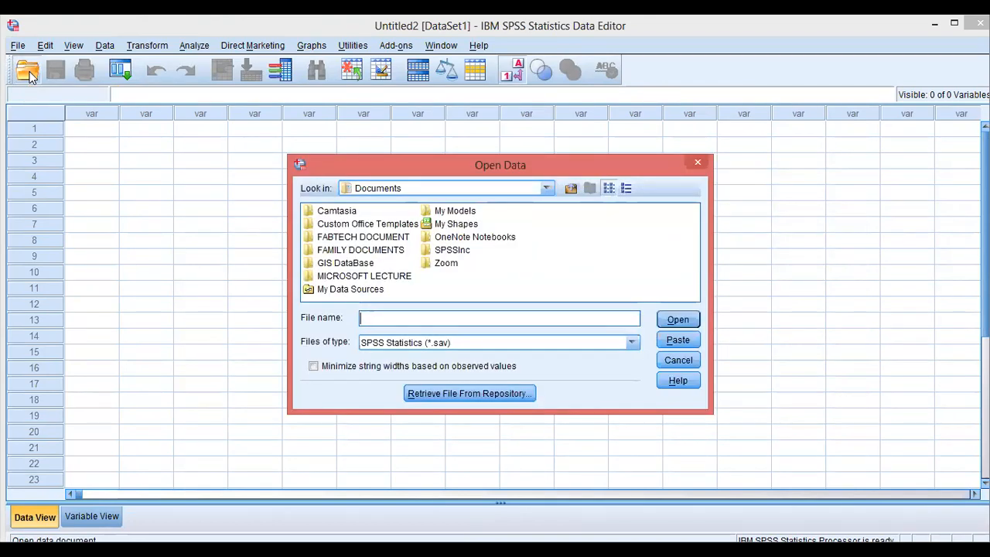
left_click(546, 188)
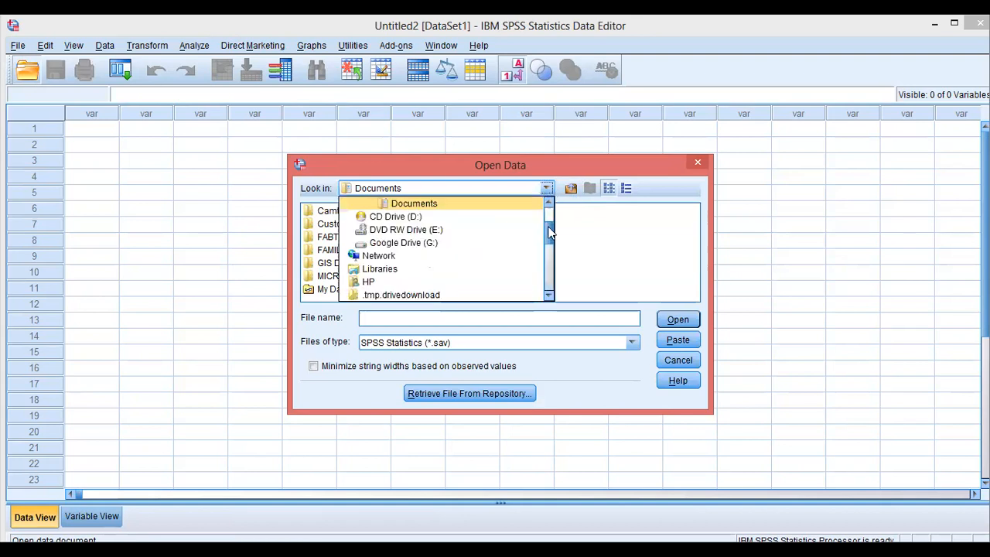
left_click_drag(552, 232, 552, 208)
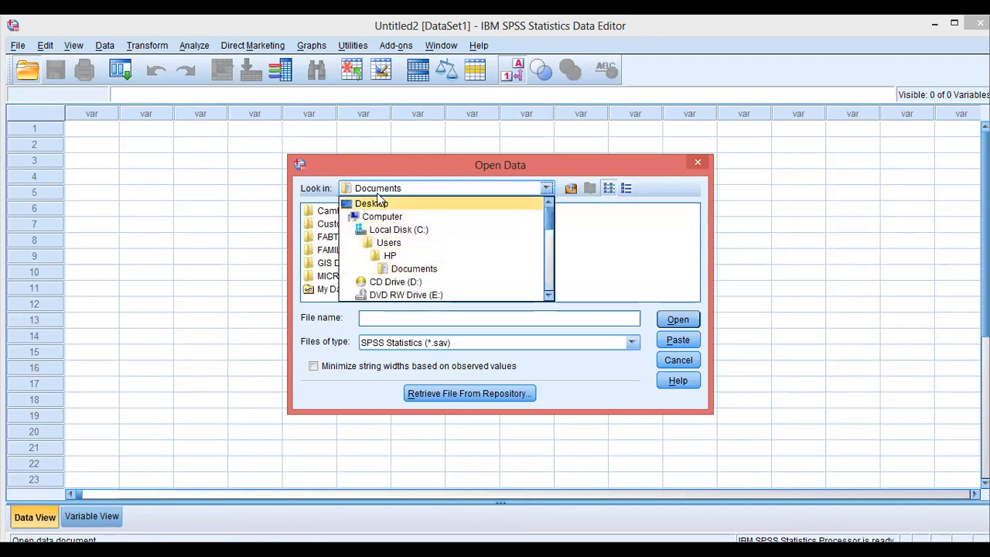
left_click(414, 268)
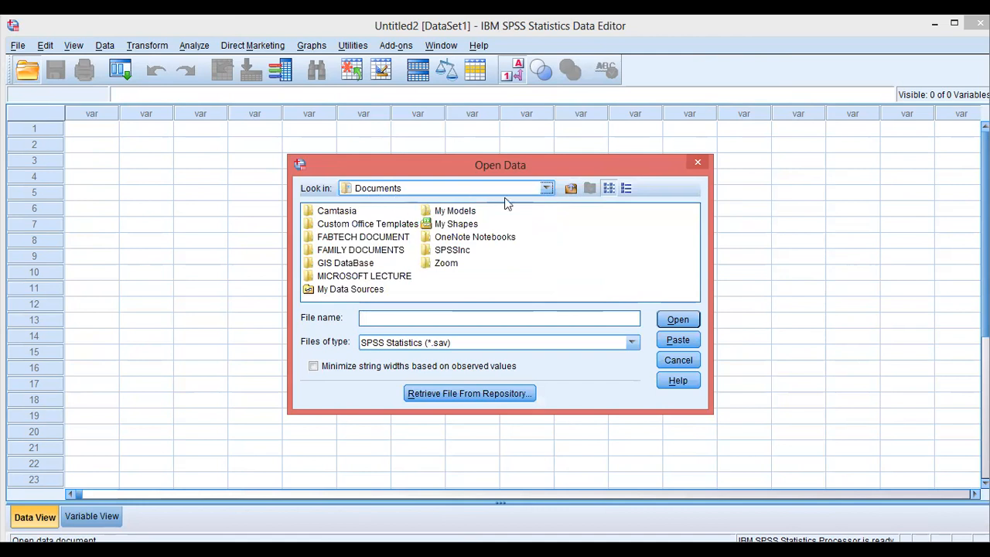
left_click(422, 190)
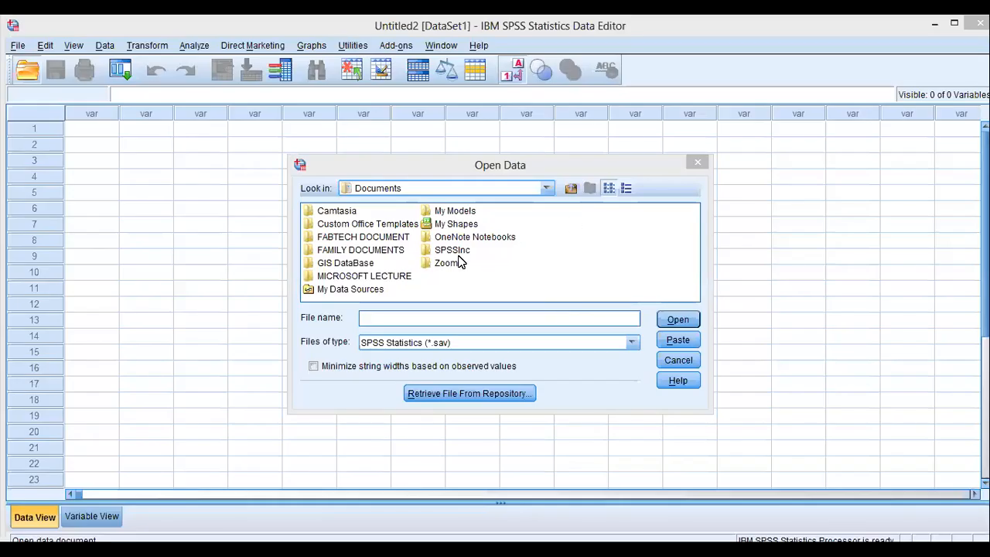
left_click(546, 189)
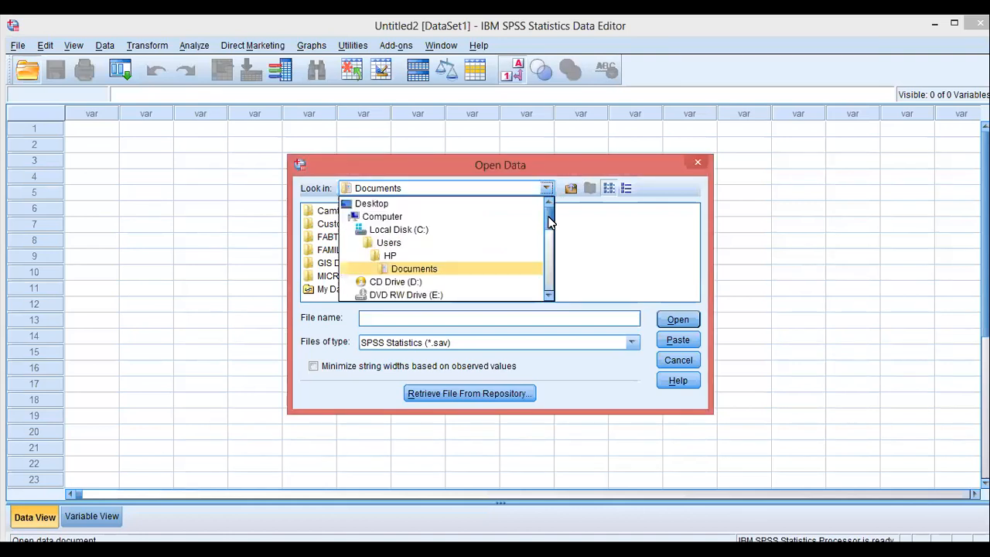
left_click(363, 216)
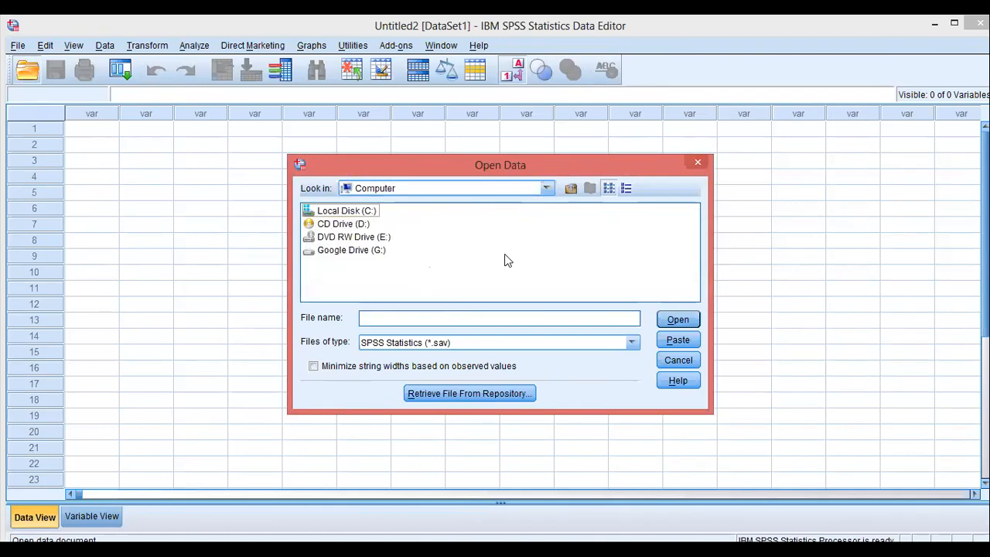
left_click(546, 189)
left_click(449, 202)
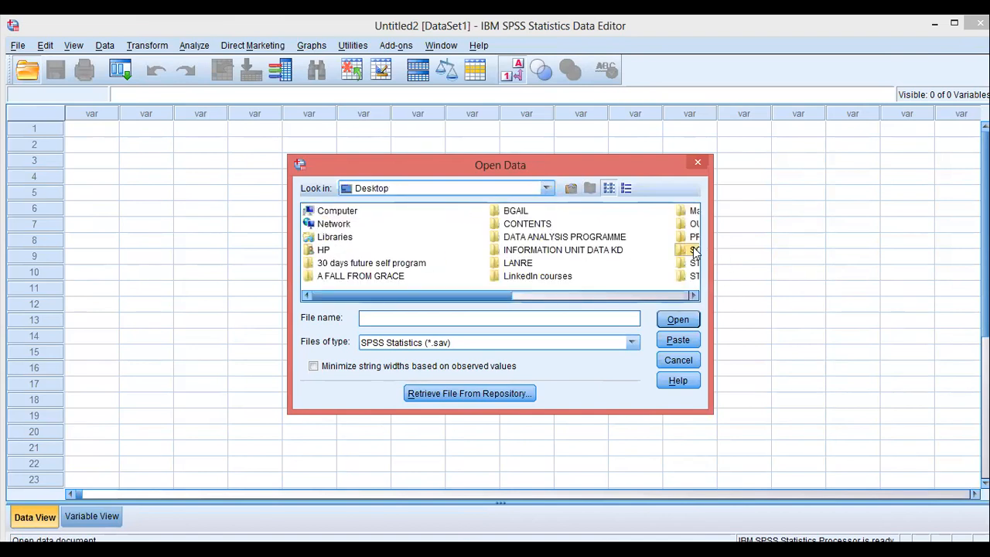
Step: Browse through the scanned credentials folder, TRAINNG FOLDER and TRAINING MATERIAL to the SPSS CLASS folder
double_click(693, 251)
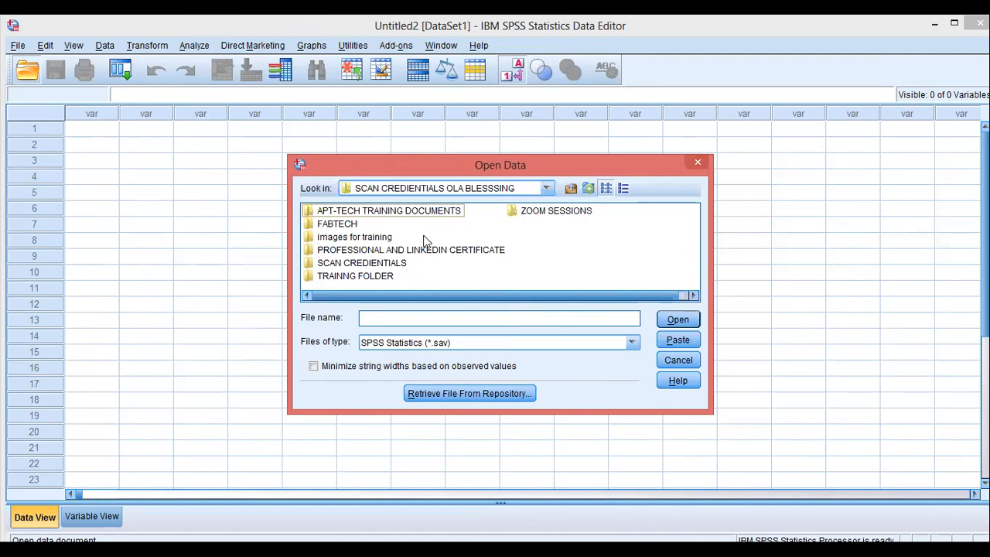
double_click(377, 277)
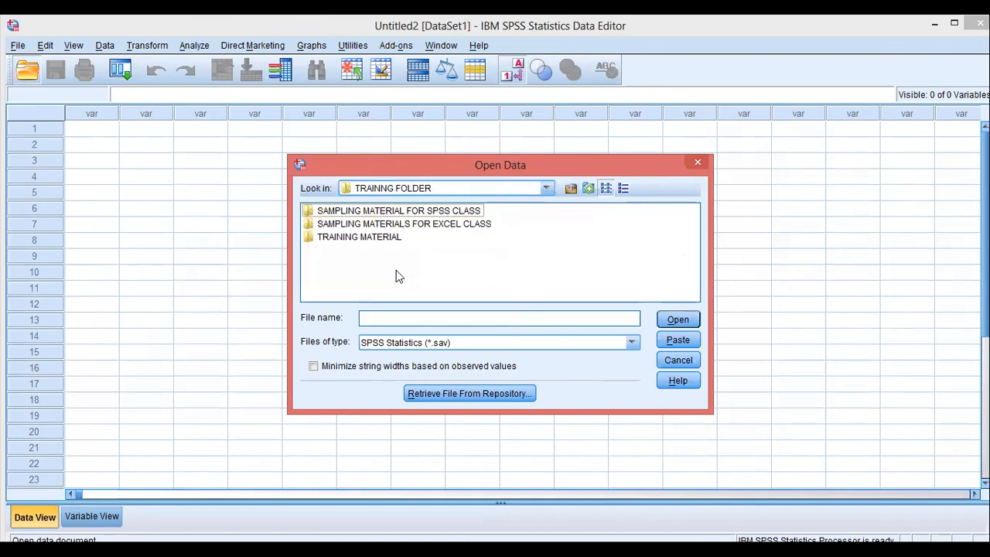
double_click(368, 237)
double_click(352, 224)
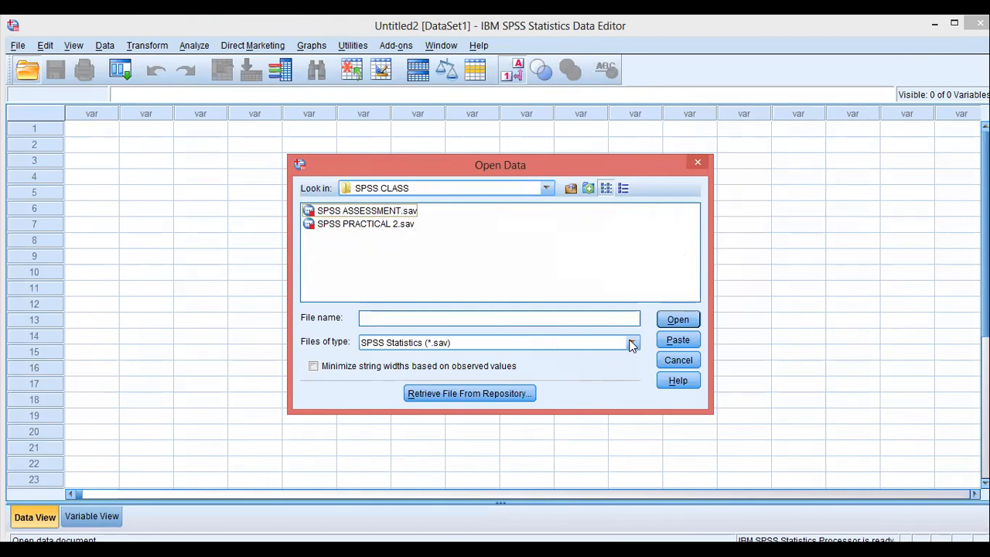
Step: Open the Excel file SPSS PRACTICAL 2'.xlsx, reading variable names from the first row of Sheet1 [A1:W121]
left_click(630, 345)
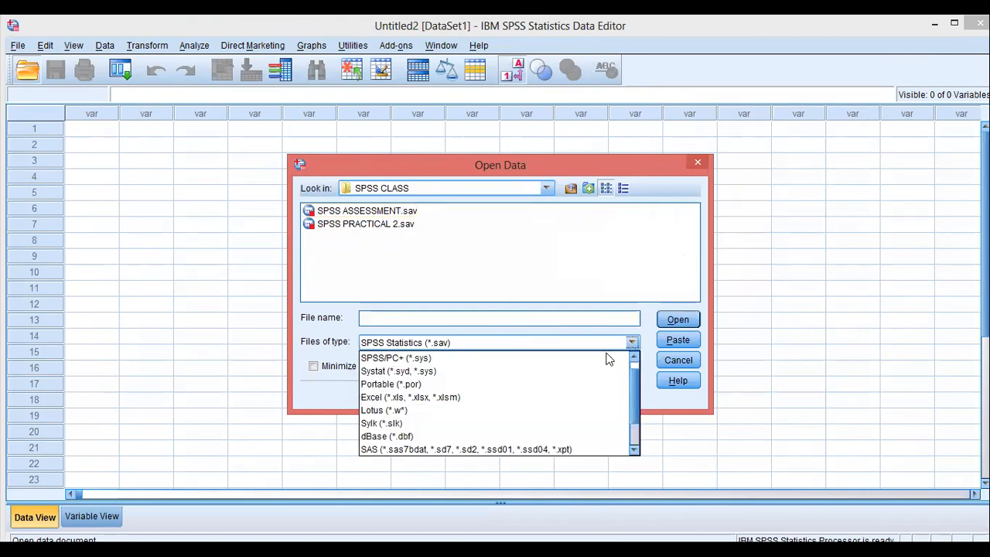
left_click(430, 397)
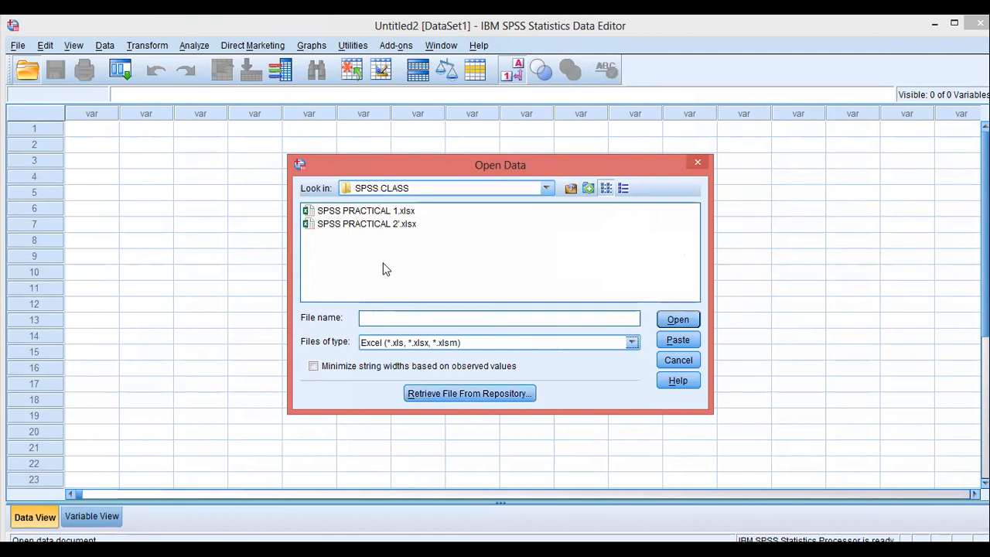
left_click(375, 228)
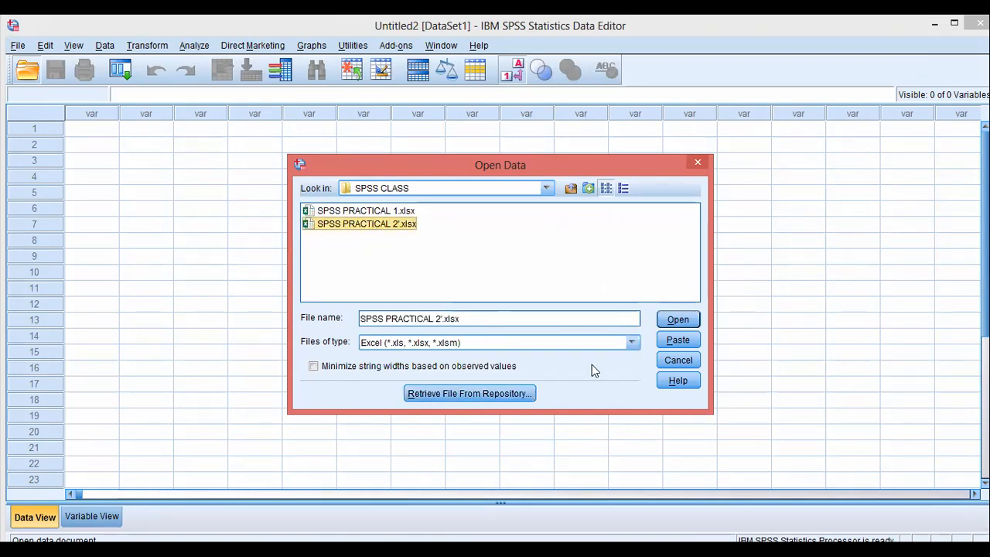
left_click(685, 324)
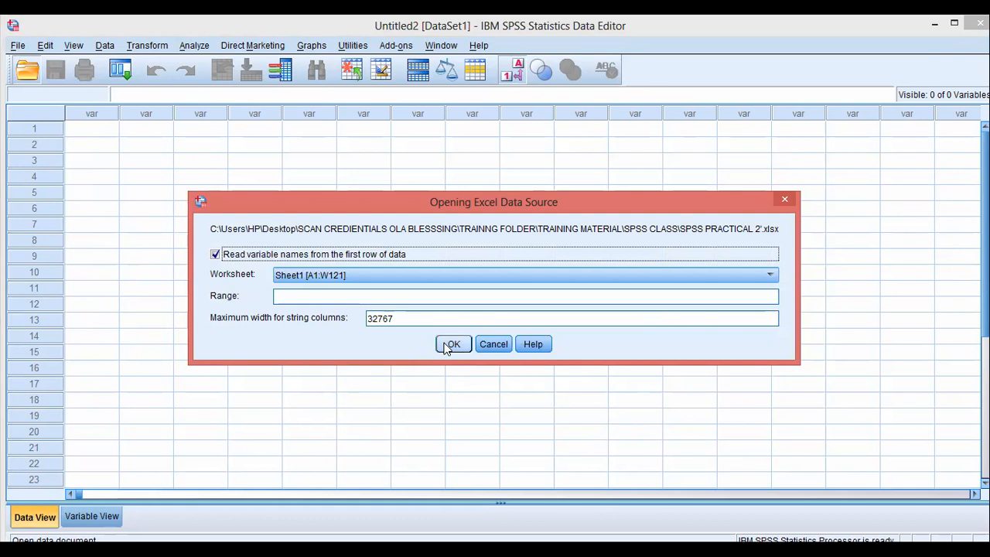
left_click(447, 346)
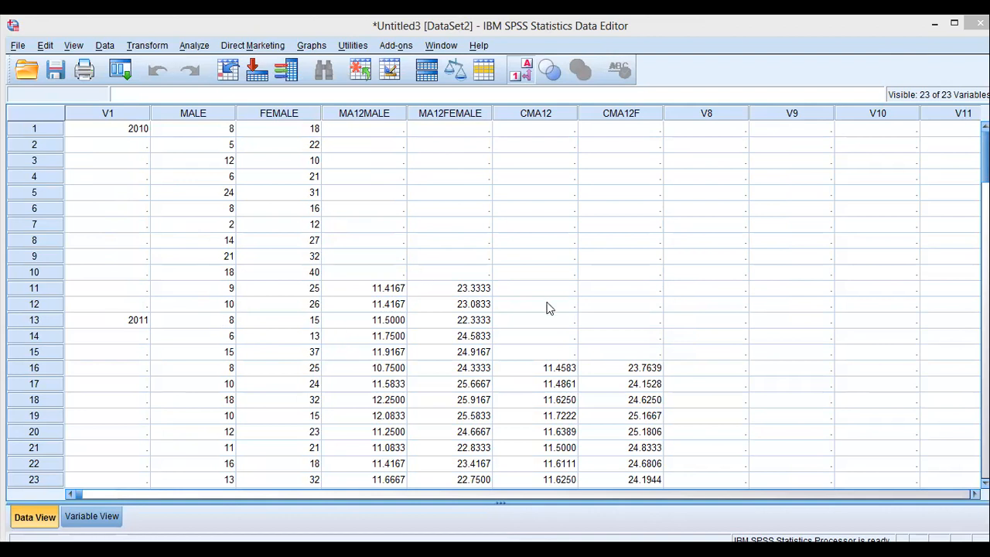
Step: Review the imported rows by year, including the MALE, FEMALE and moving-average columns, and return to the first row
scroll(495, 306, "down", 13)
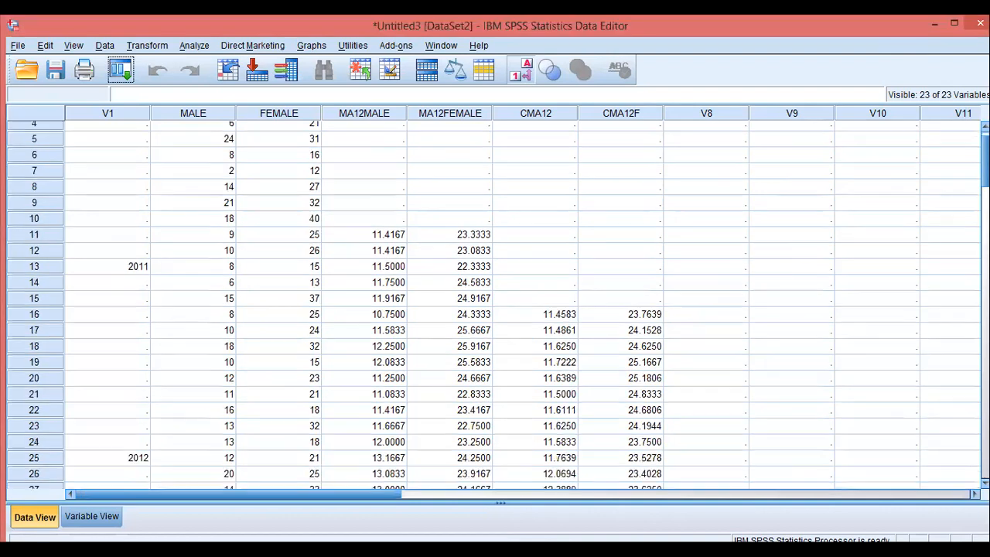
scroll(495, 306, "down", 6)
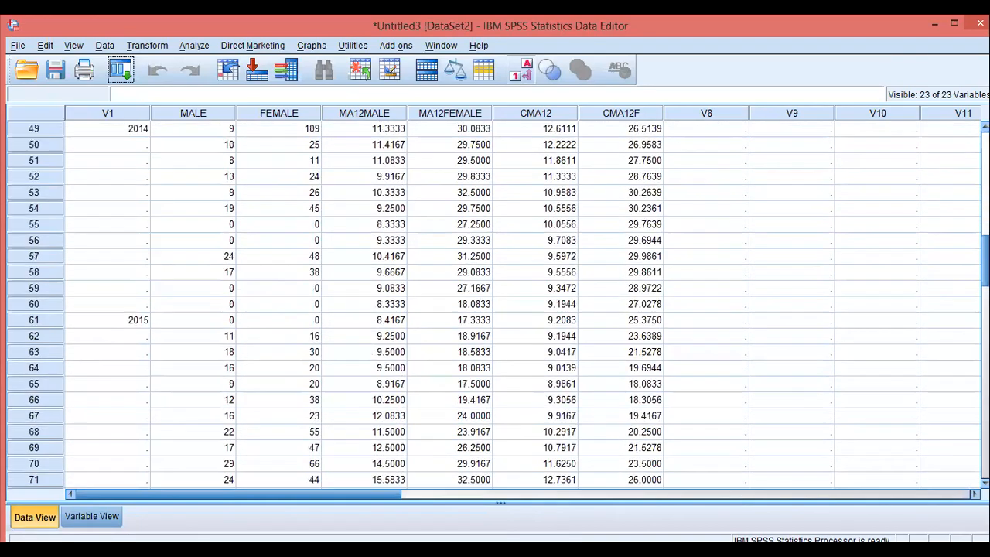
scroll(495, 306, "up", 18)
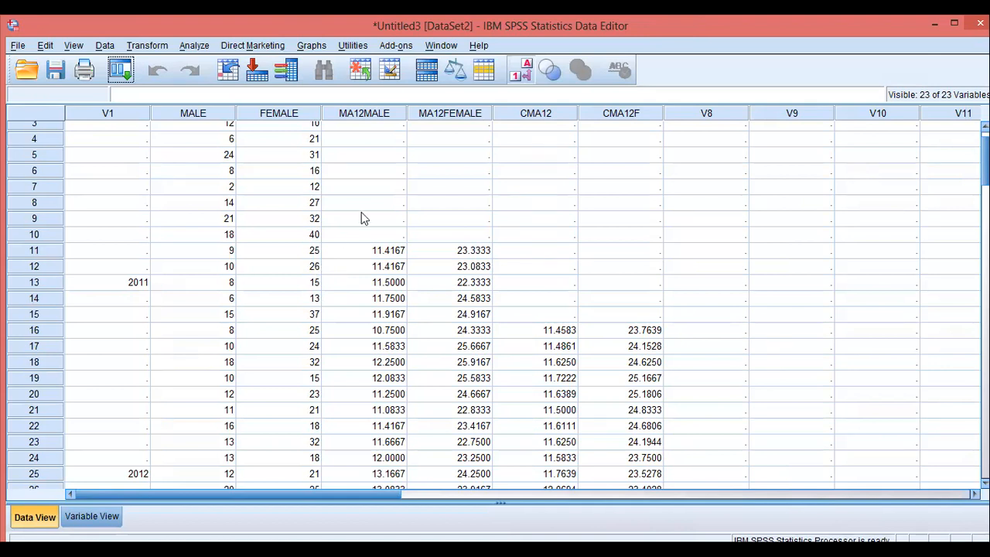
scroll(377, 304, "down", 14)
scroll(377, 304, "down", 14)
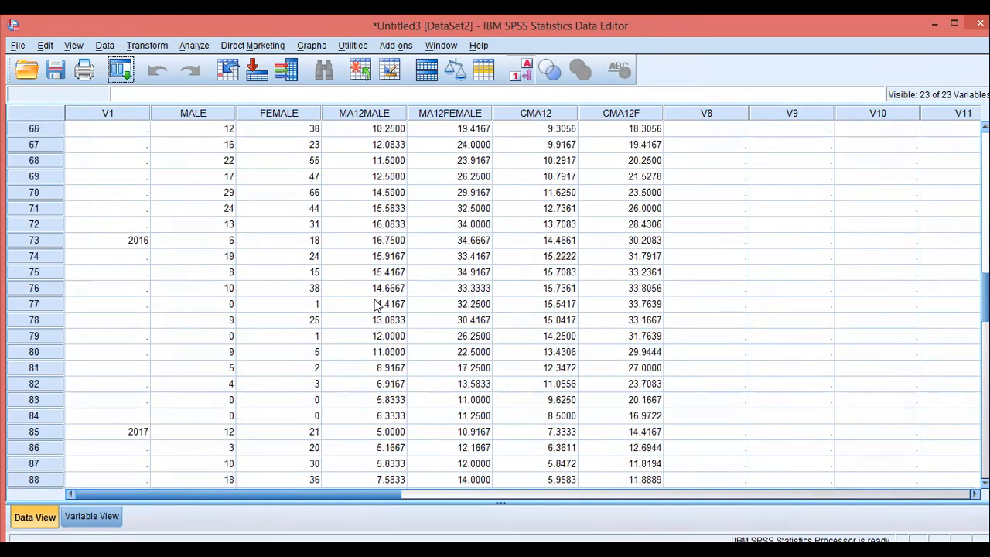
scroll(376, 304, "up", 6)
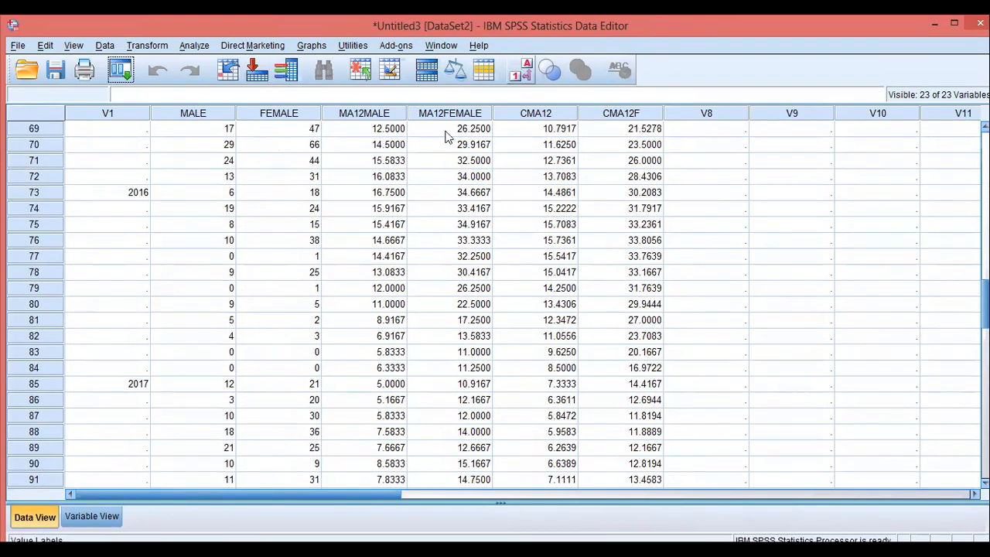
left_click(226, 224)
scroll(229, 208, "up", 5)
scroll(228, 208, "up", 18)
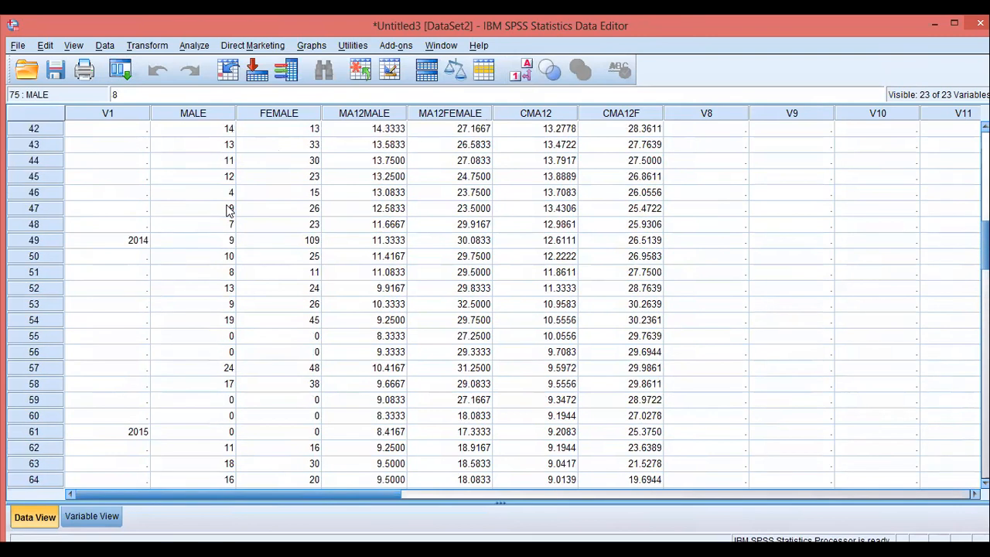
Step: Start a Descriptives analysis and add V1, MALE and FEMALE as its variables
left_click(194, 46)
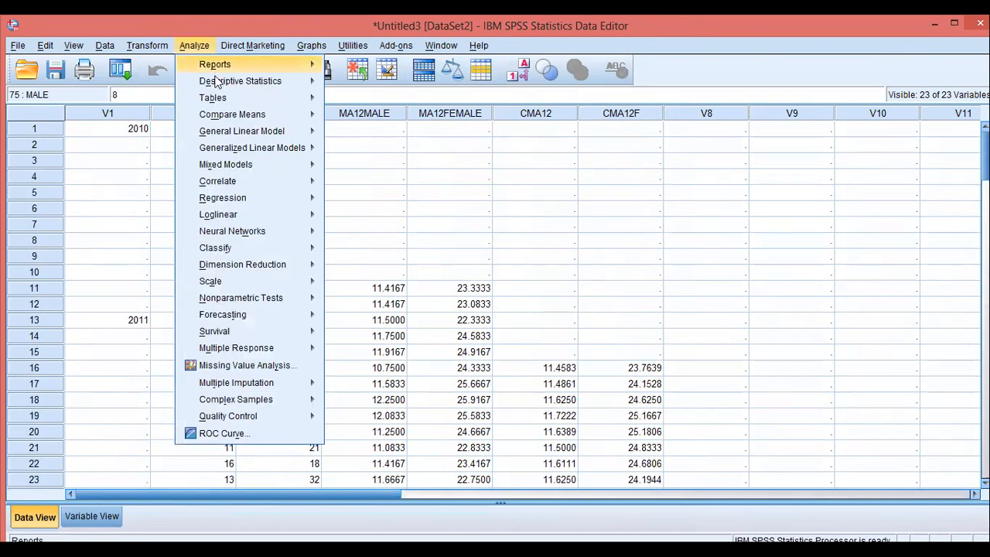
mouse_move(218, 85)
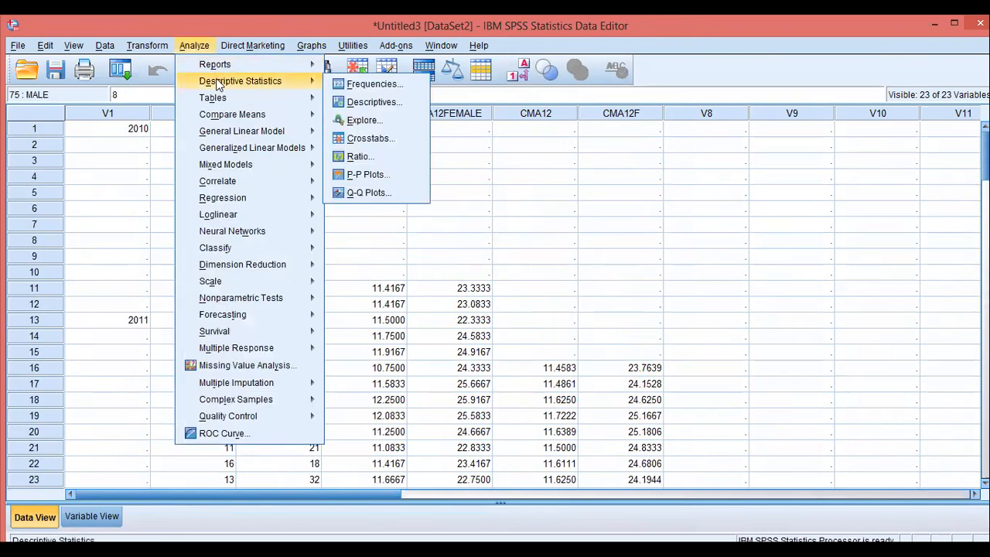
left_click(355, 103)
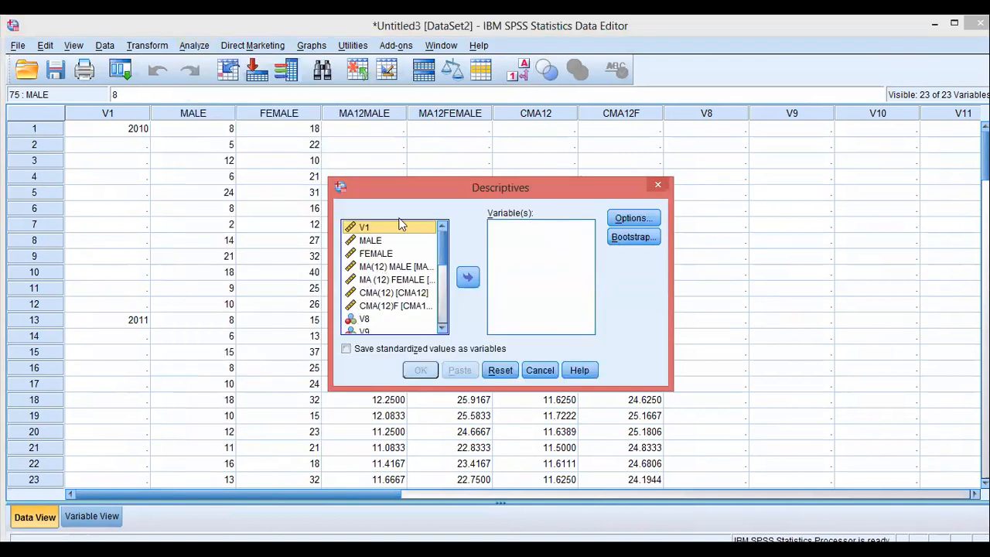
left_click_drag(394, 232, 527, 237)
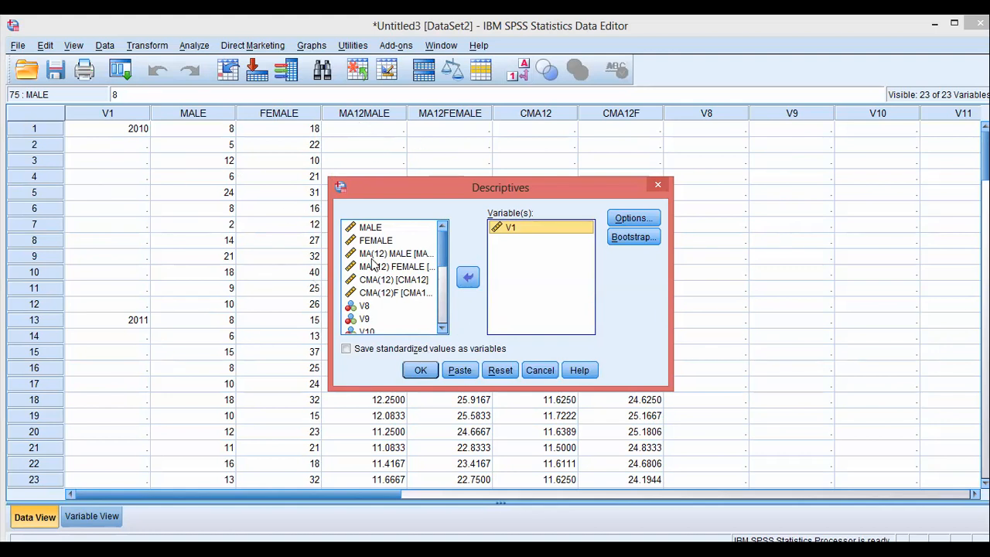
left_click_drag(389, 231, 528, 240)
left_click_drag(375, 227, 551, 252)
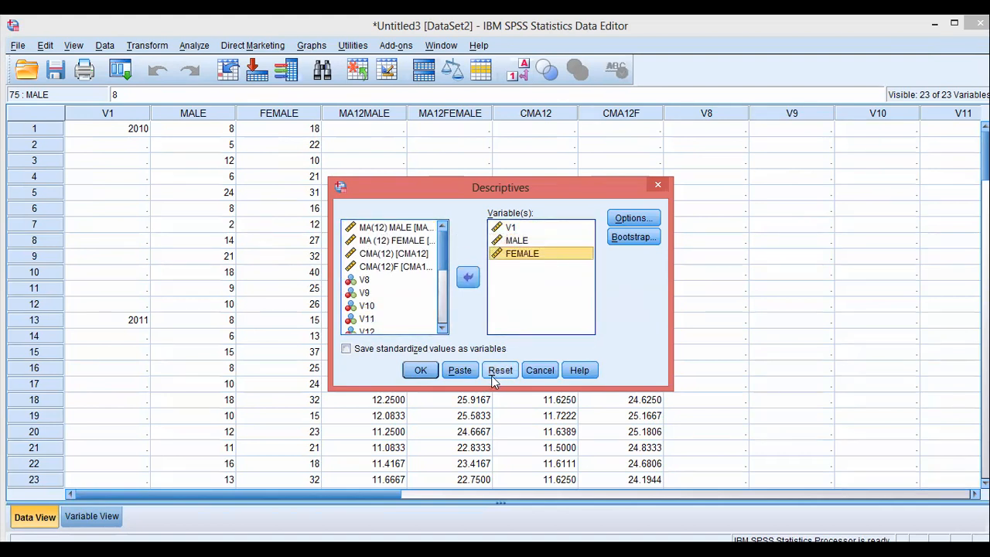
Step: Review the Descriptives statistics options and the remaining source variables, and close the analysis without running it
left_click(630, 220)
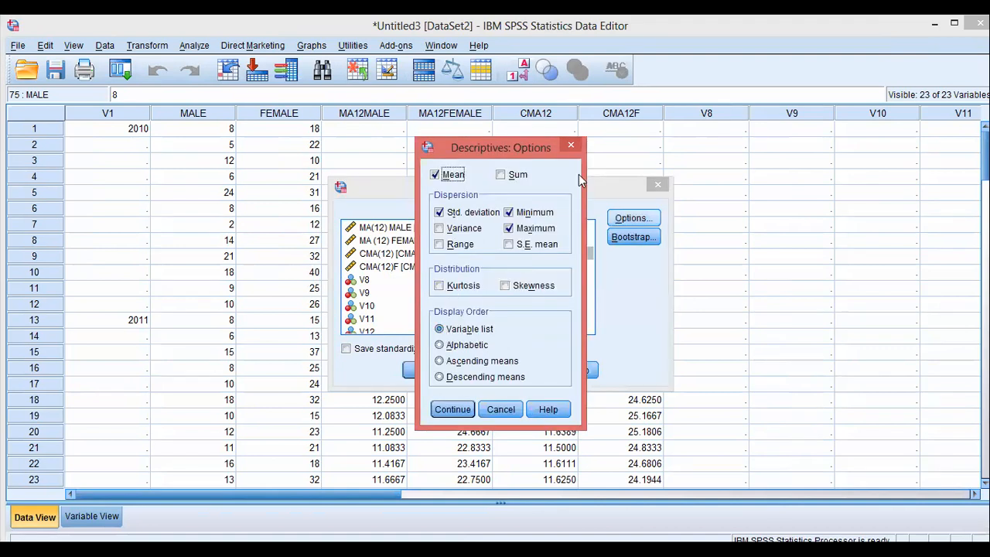
left_click(570, 146)
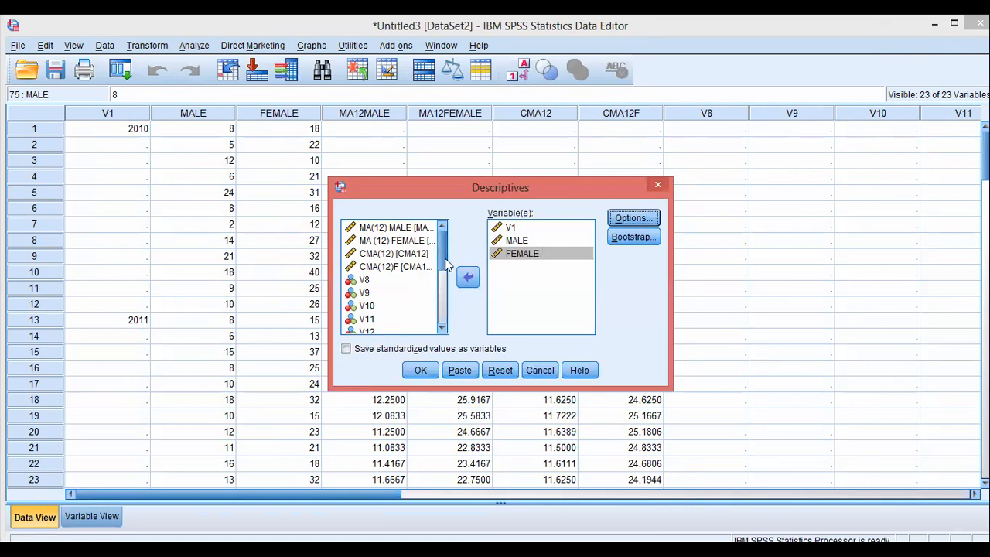
left_click_drag(444, 264, 444, 338)
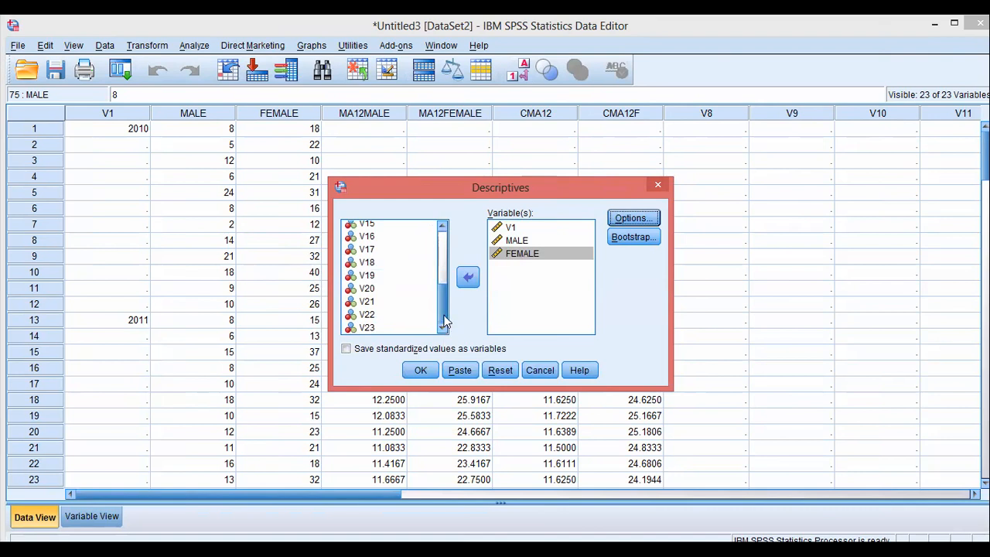
left_click_drag(444, 283, 443, 241)
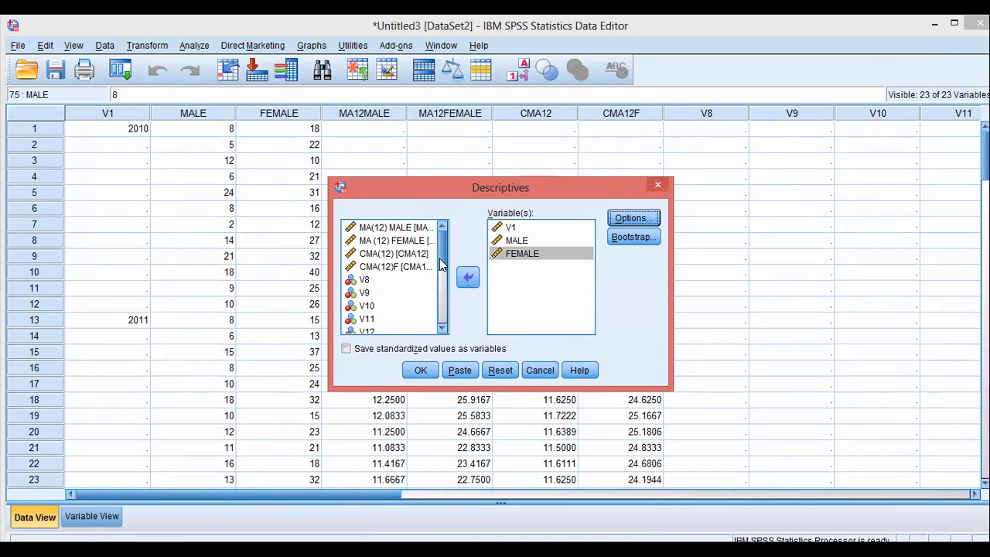
left_click(634, 219)
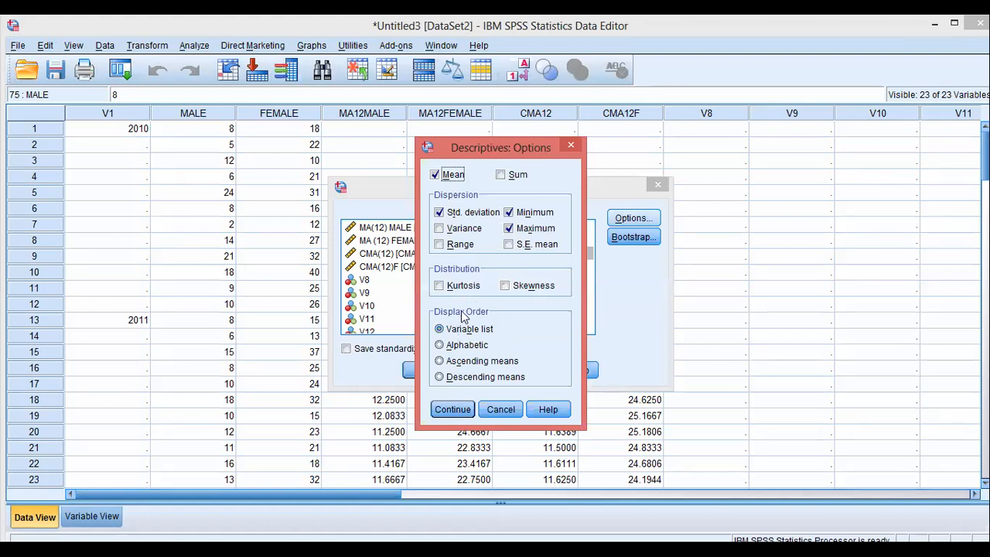
left_click(570, 146)
left_click(657, 185)
left_click(193, 46)
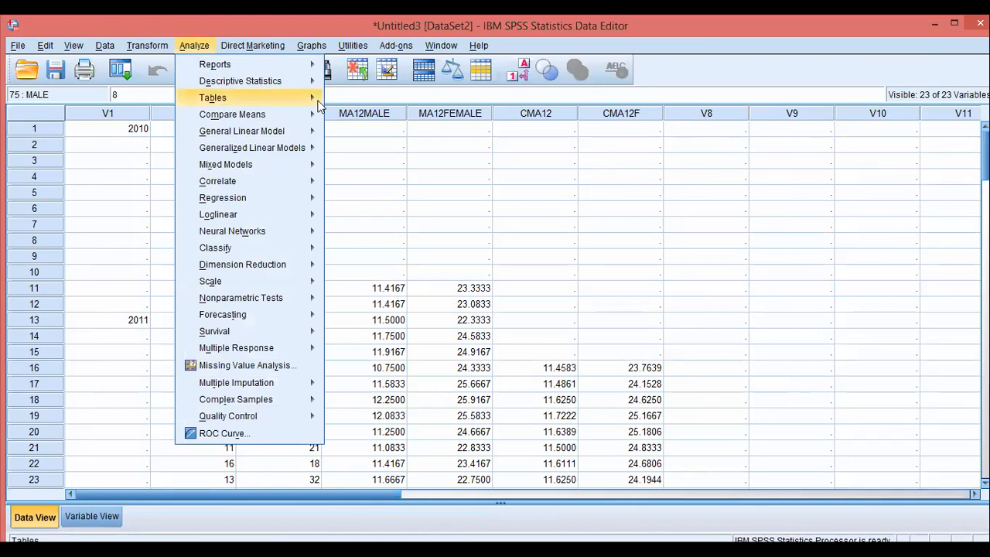
mouse_move(298, 80)
left_click(364, 85)
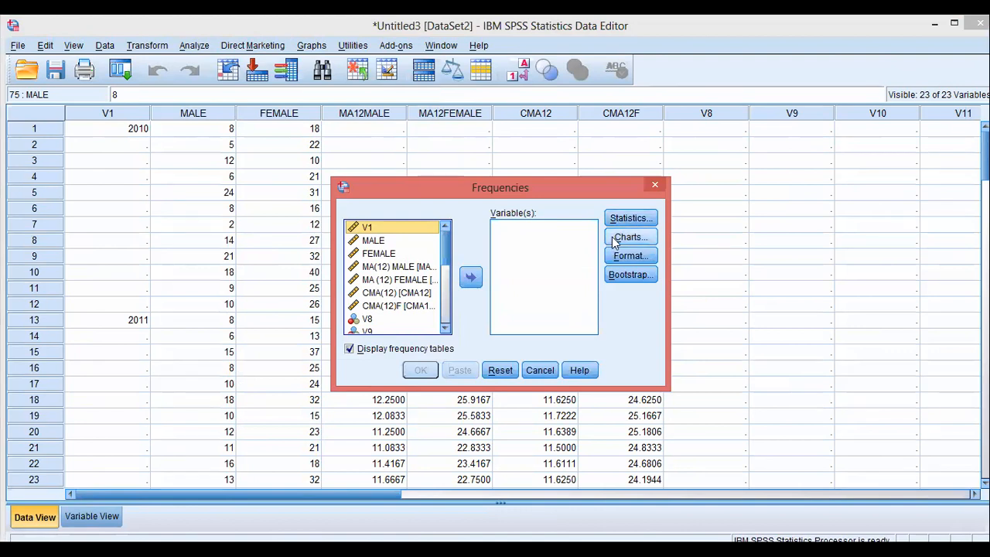
left_click(612, 277)
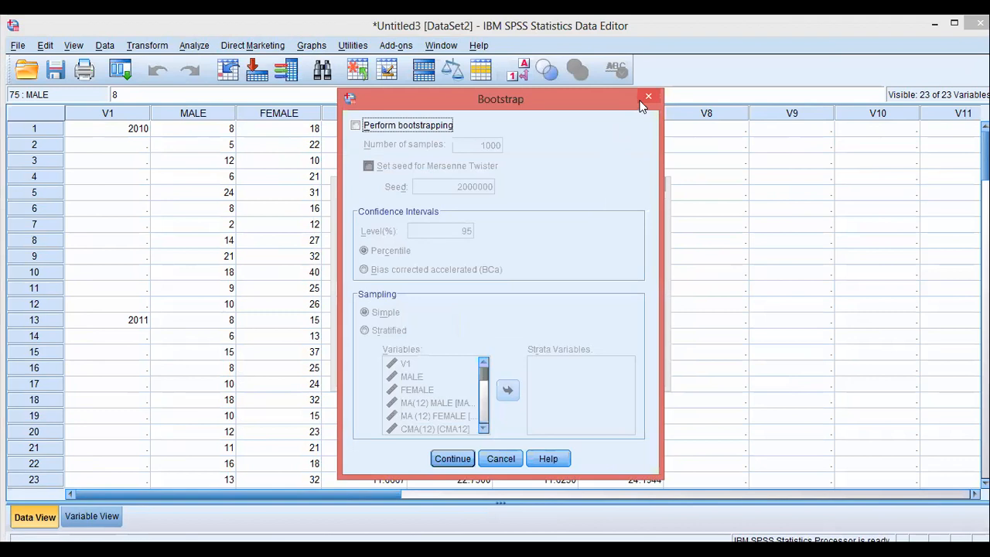
left_click(647, 97)
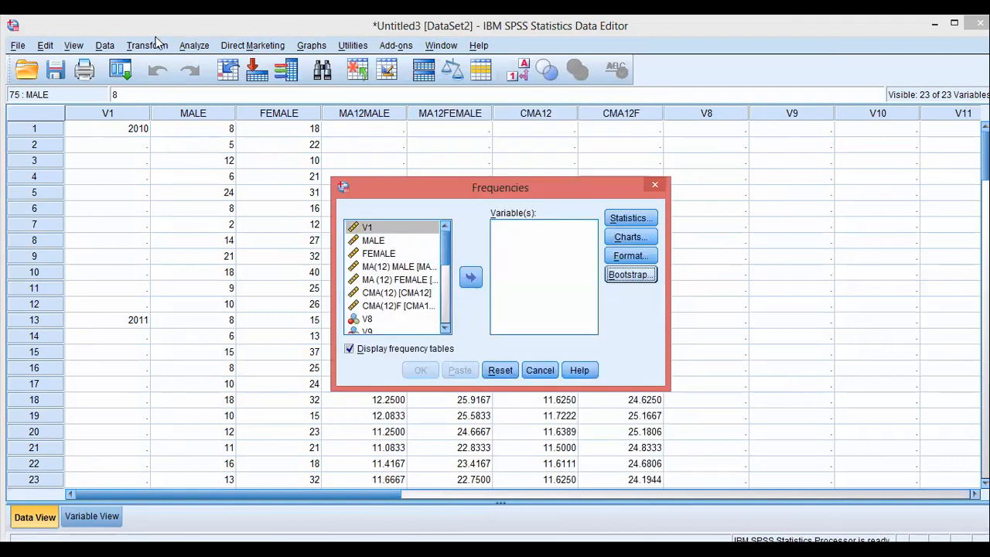
Step: Start a new Descriptives analysis and add V1, MALE and FEMALE as its variables again
left_click(198, 40)
mouse_move(240, 83)
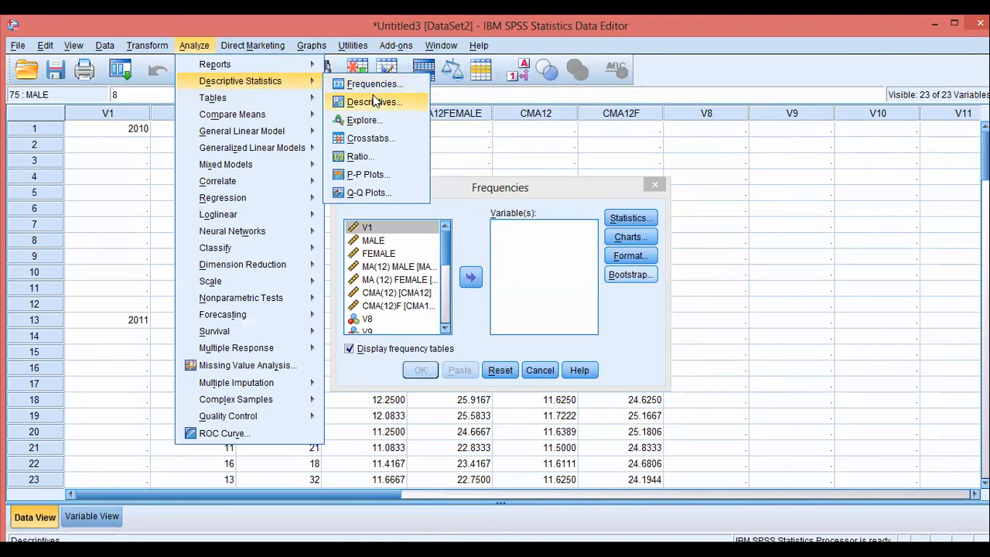
key("Escape")
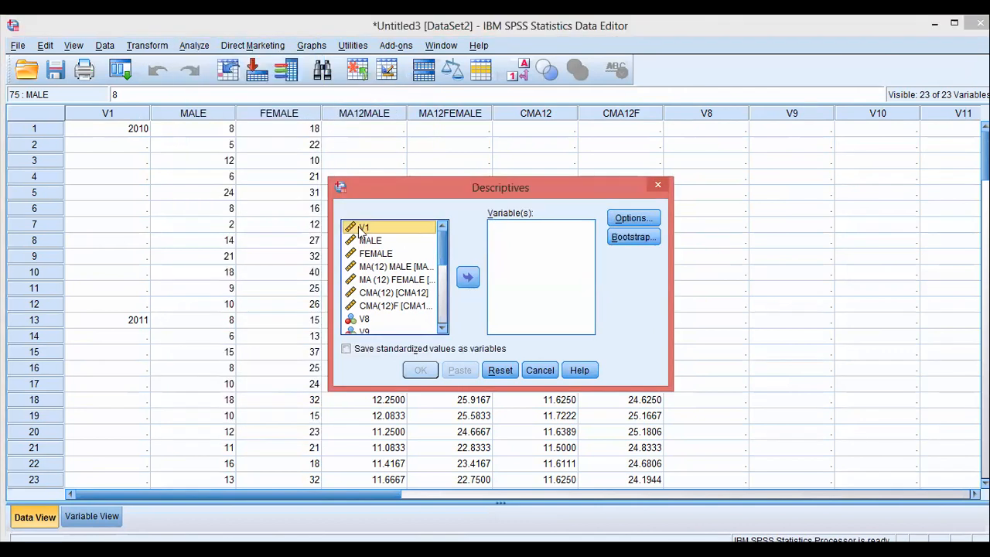
left_click_drag(362, 229, 506, 230)
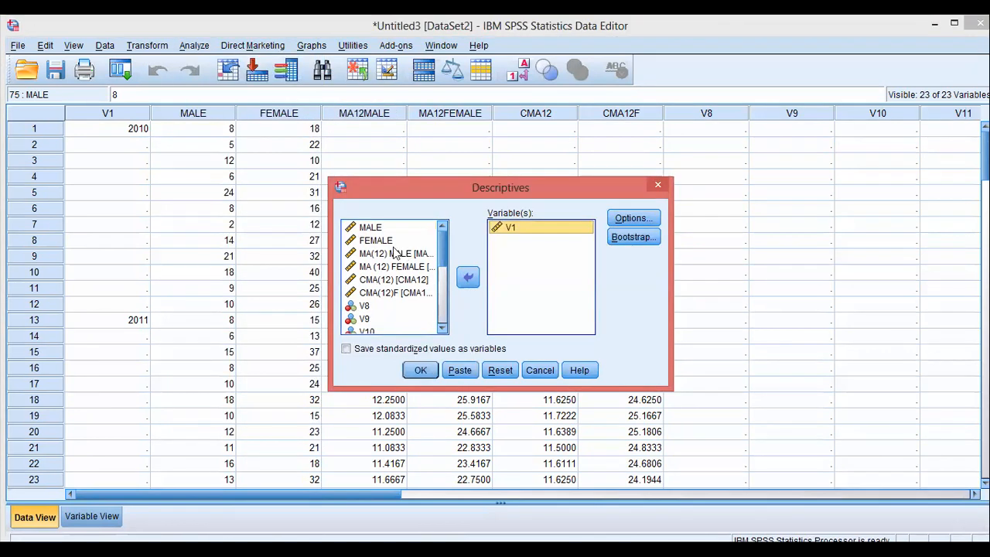
left_click_drag(368, 230, 516, 242)
left_click_drag(384, 233, 513, 255)
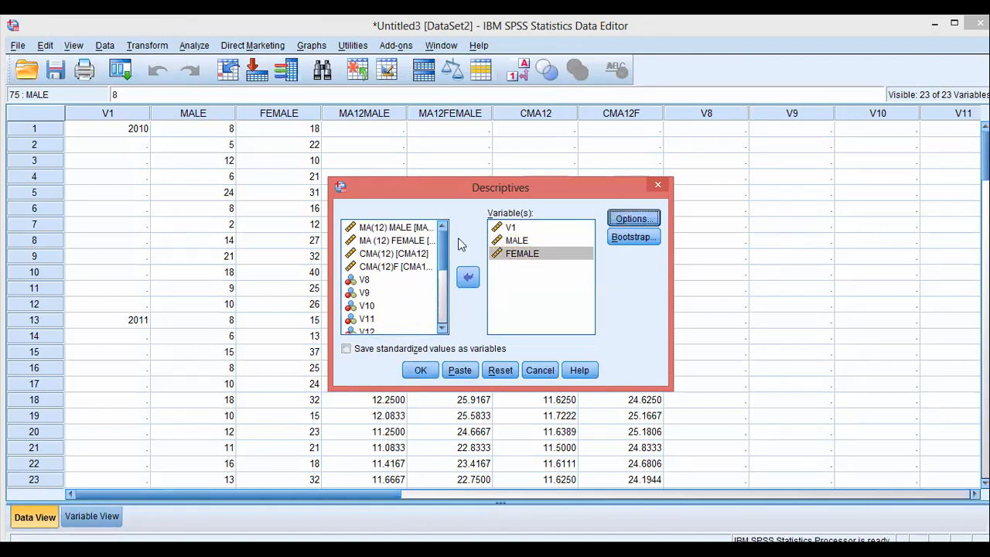
Step: Add variance and kurtosis to the reported statistics and run the Descriptives analysis
left_click(624, 218)
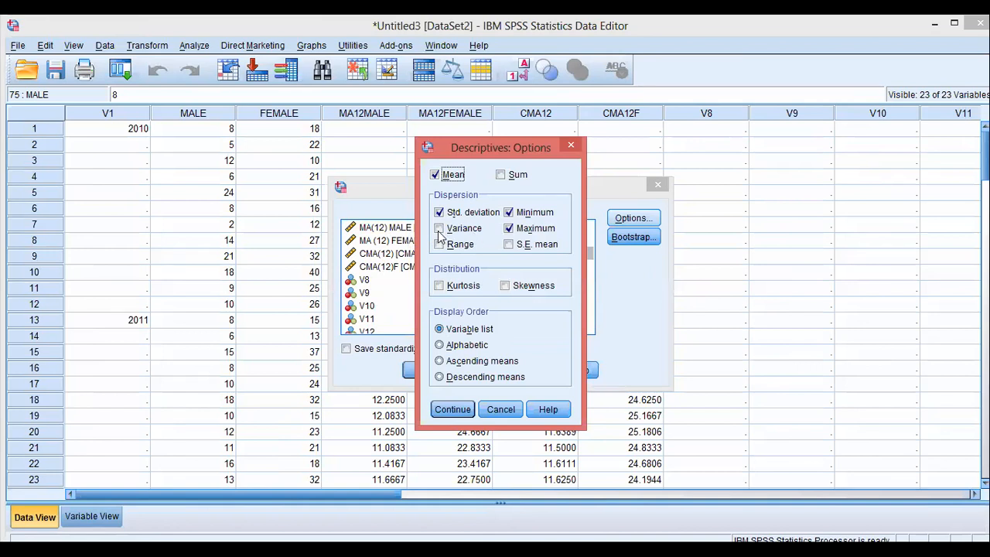
left_click(438, 229)
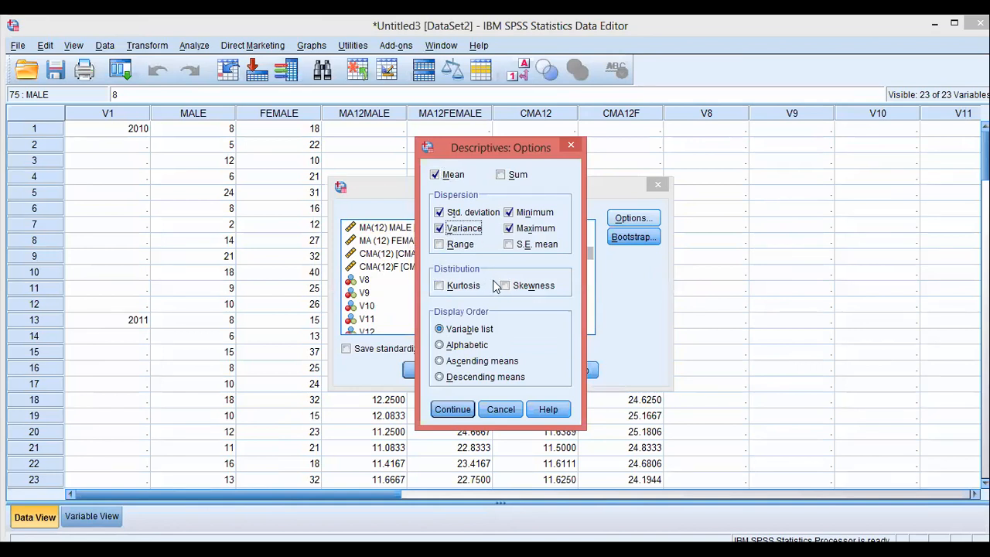
left_click(439, 286)
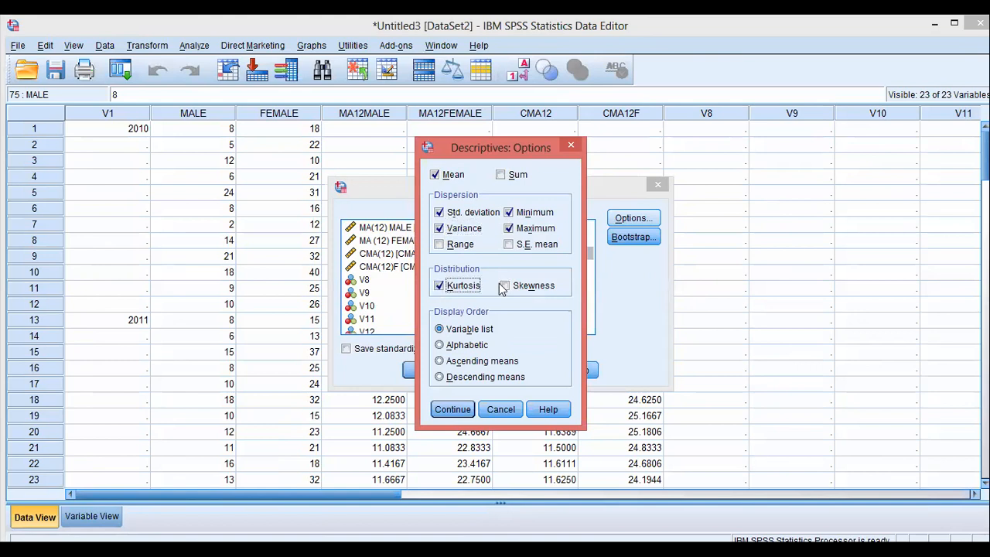
left_click(456, 411)
left_click(420, 372)
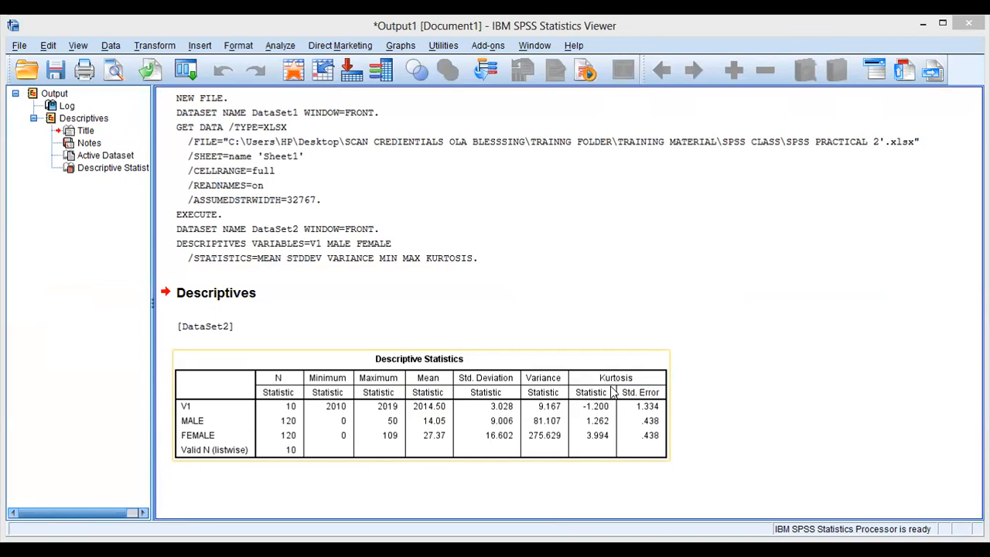
Step: Examine the Descriptive Statistics output table for V1, MALE and FEMALE, including its variance and kurtosis columns
left_click(569, 470)
left_click(540, 433)
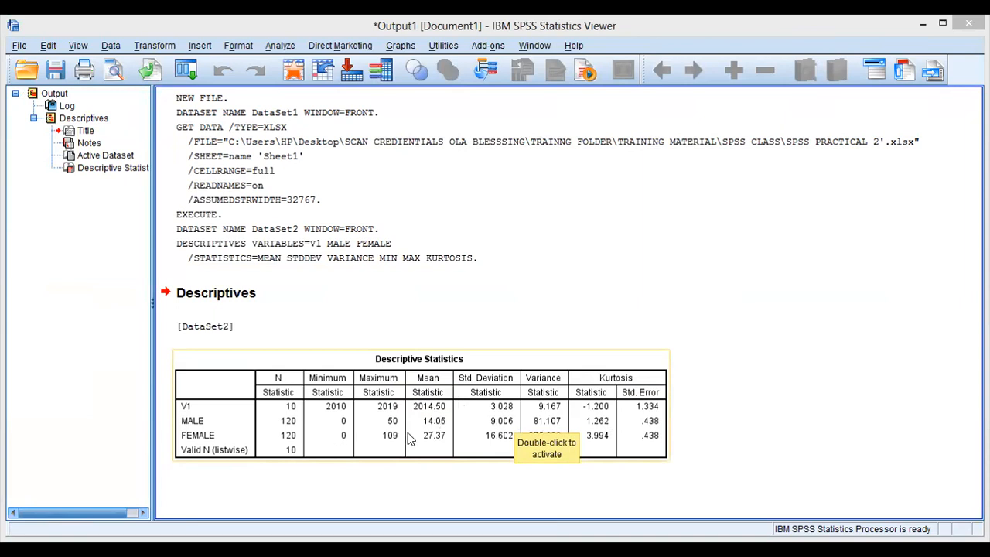
left_click(698, 450)
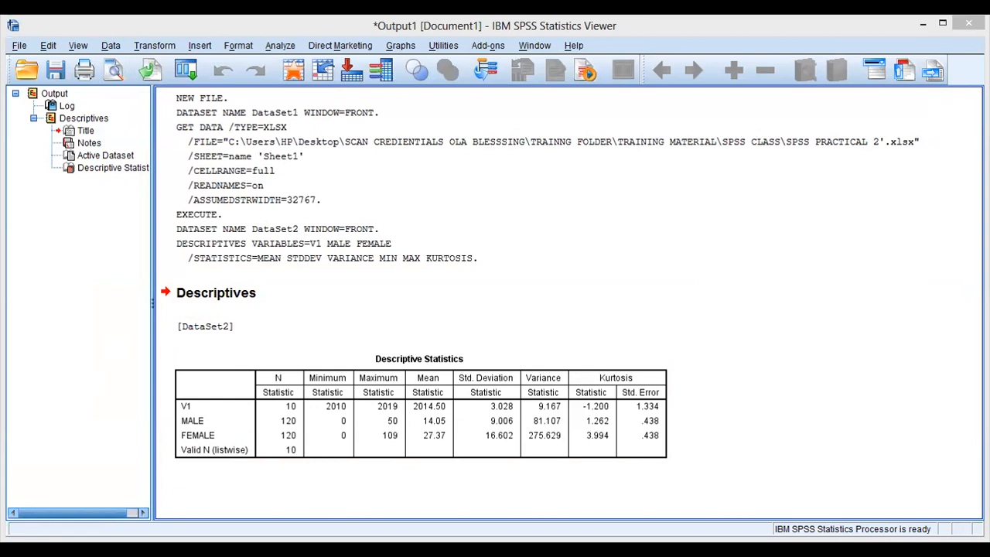
left_click(574, 298)
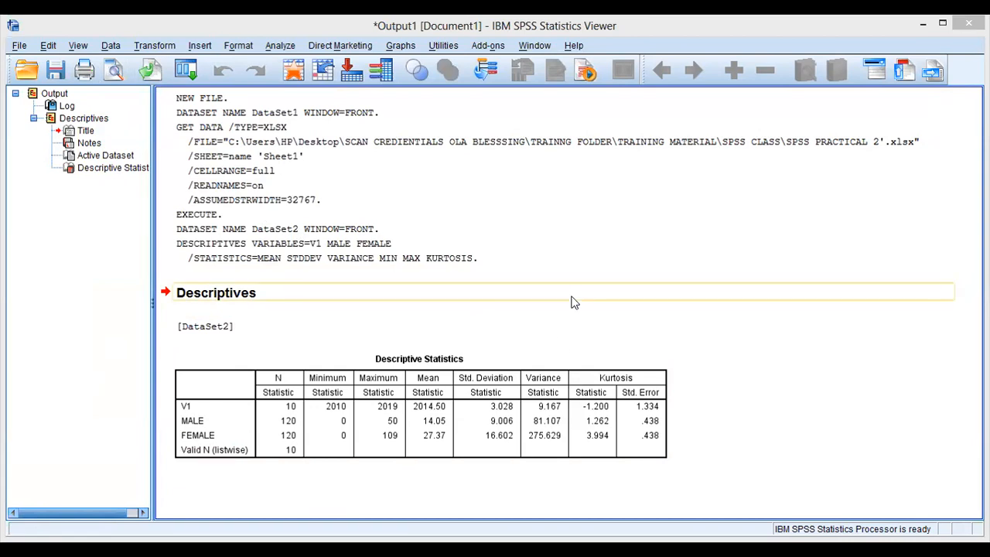
left_click(596, 325)
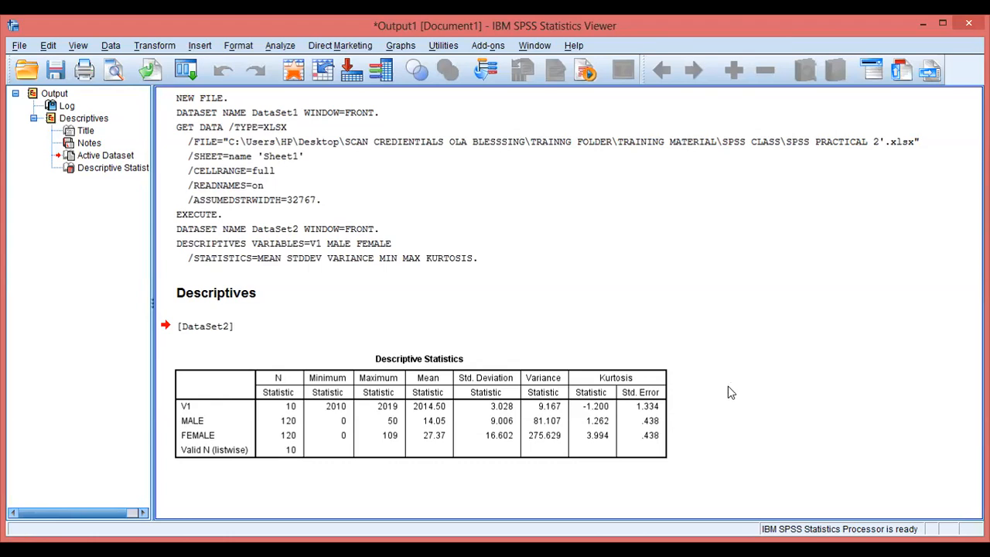
left_click(574, 413)
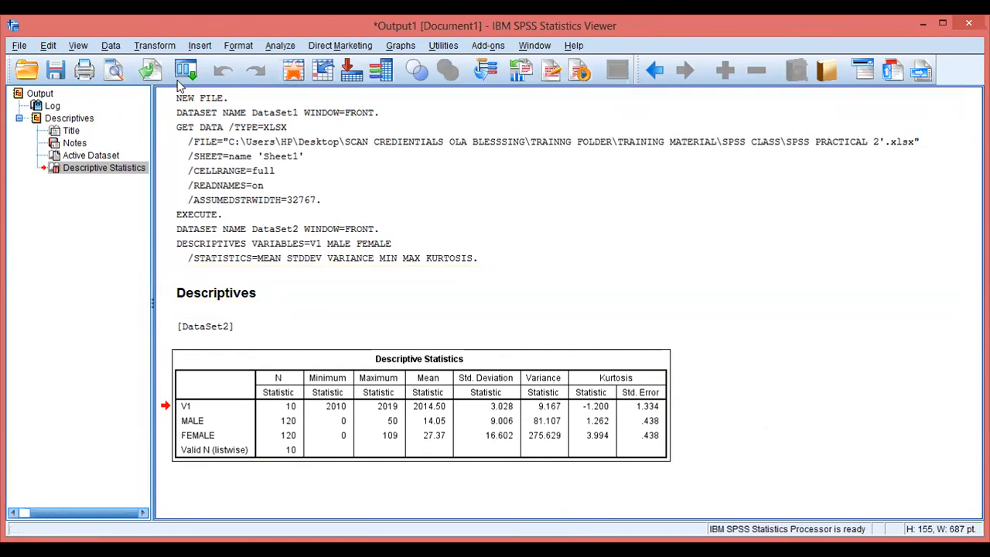
left_click(284, 45)
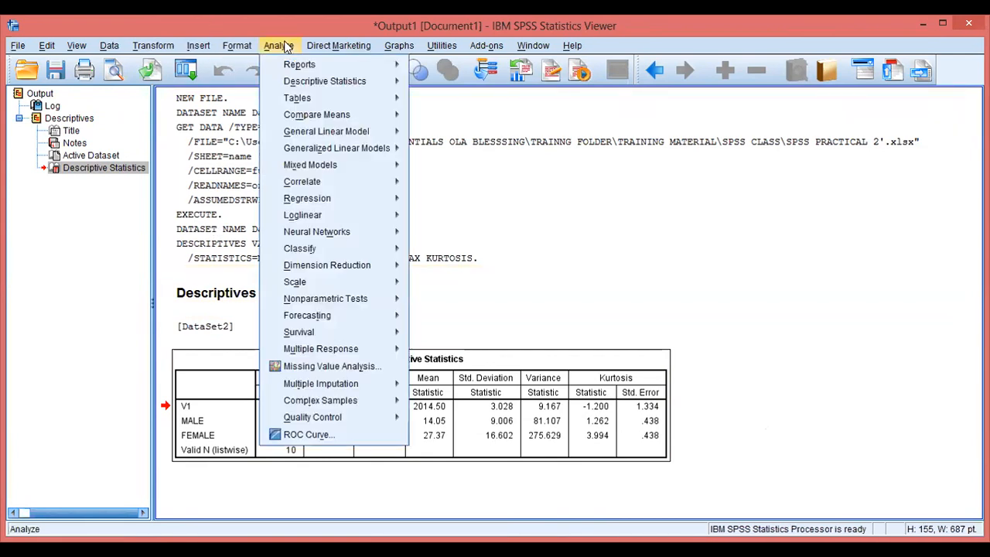
mouse_move(289, 87)
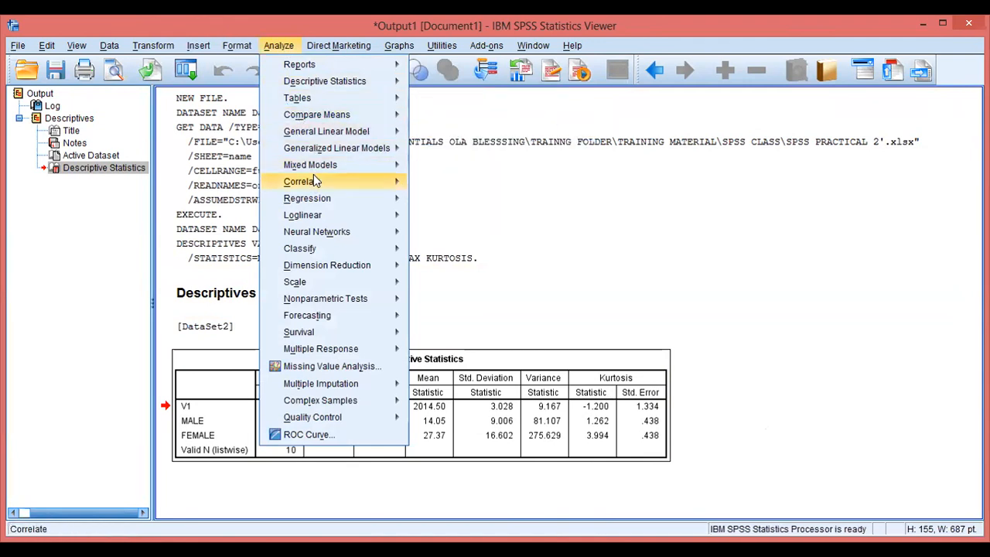
mouse_move(314, 202)
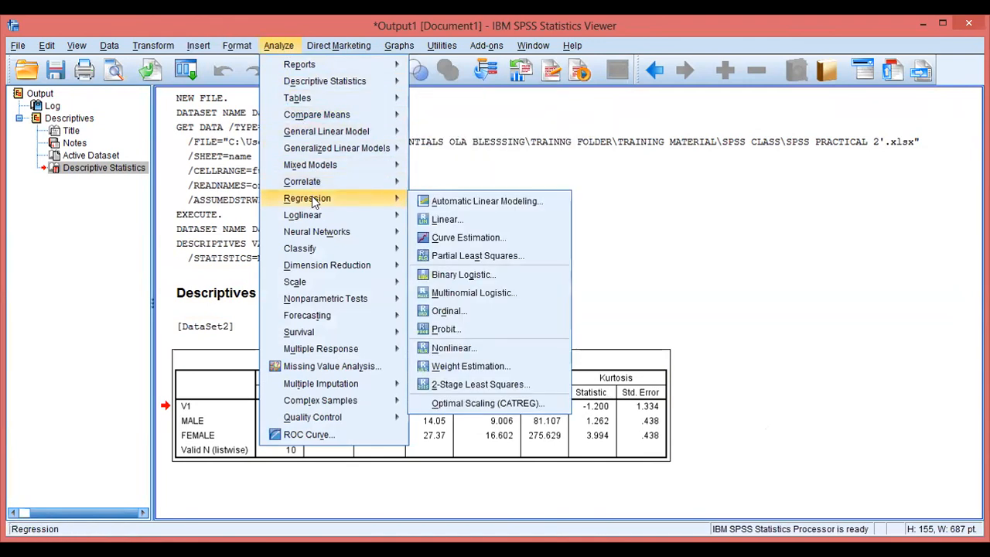
mouse_move(308, 254)
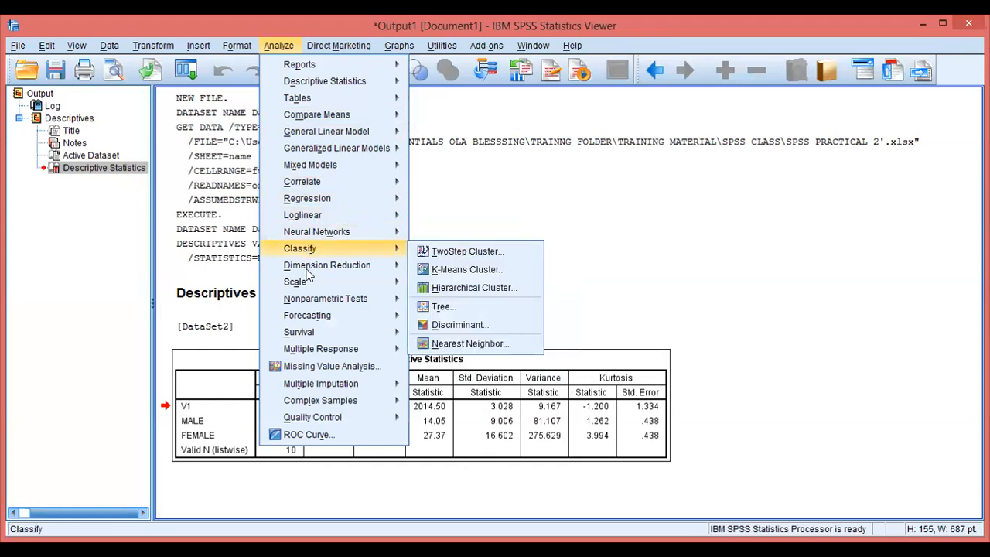
mouse_move(307, 287)
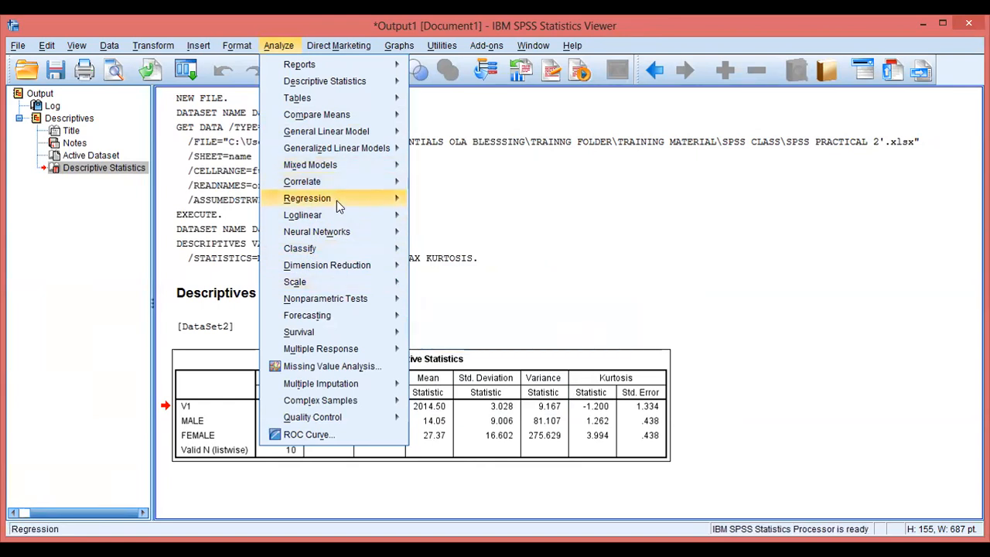
mouse_move(335, 217)
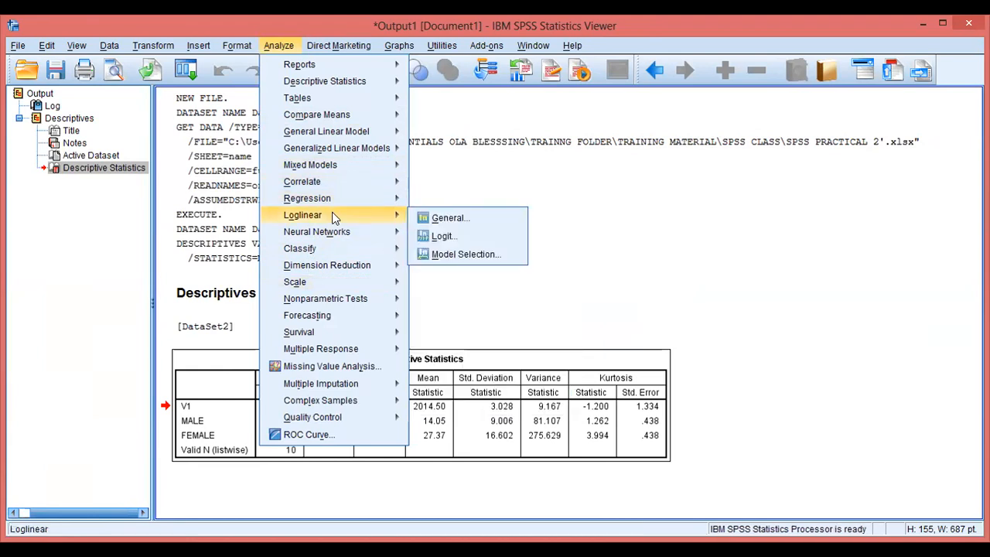
mouse_move(336, 234)
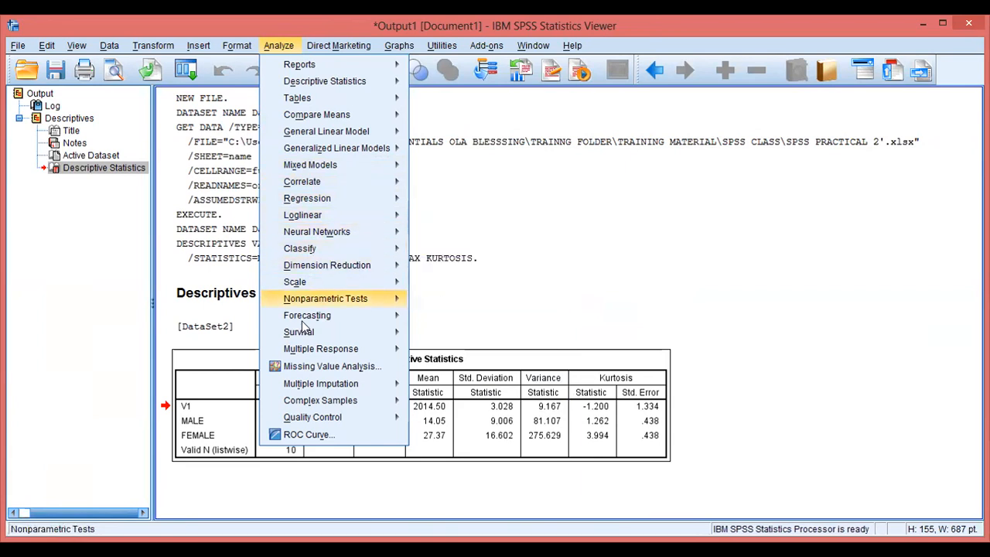
mouse_move(298, 354)
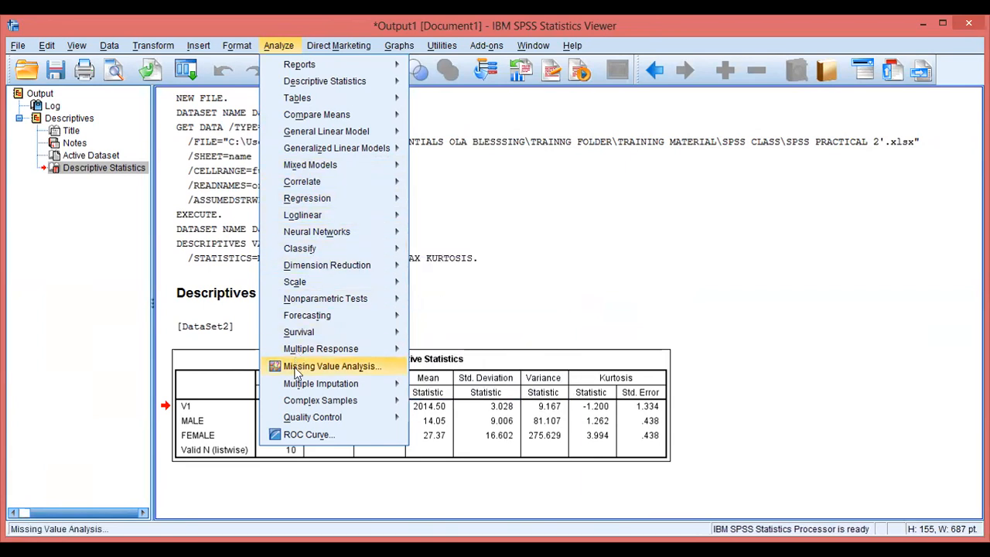
mouse_move(302, 388)
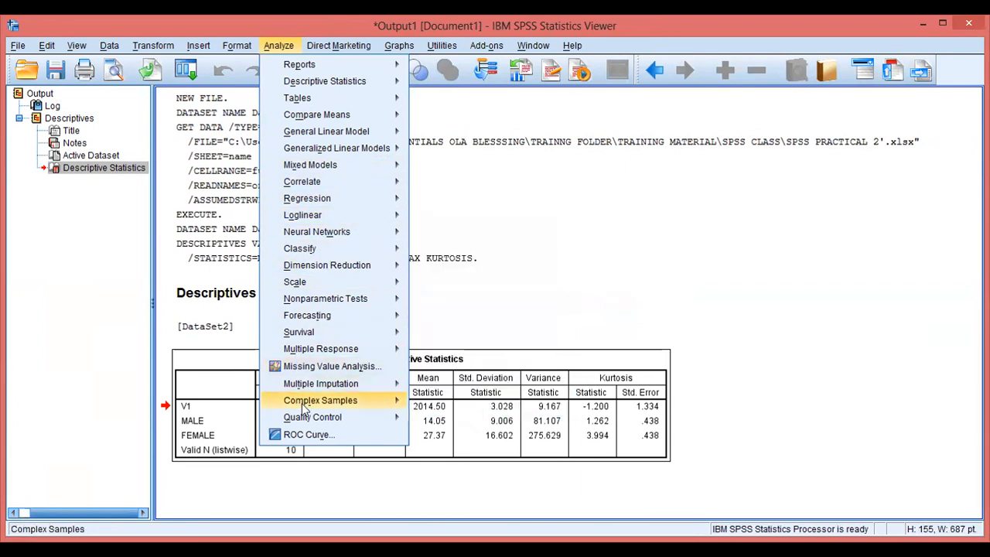
mouse_move(346, 88)
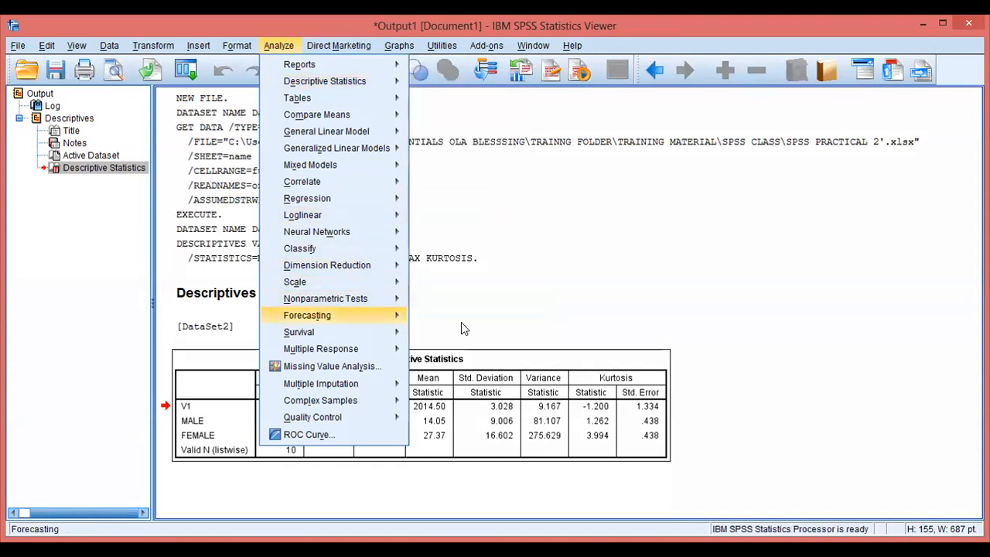
mouse_move(333, 314)
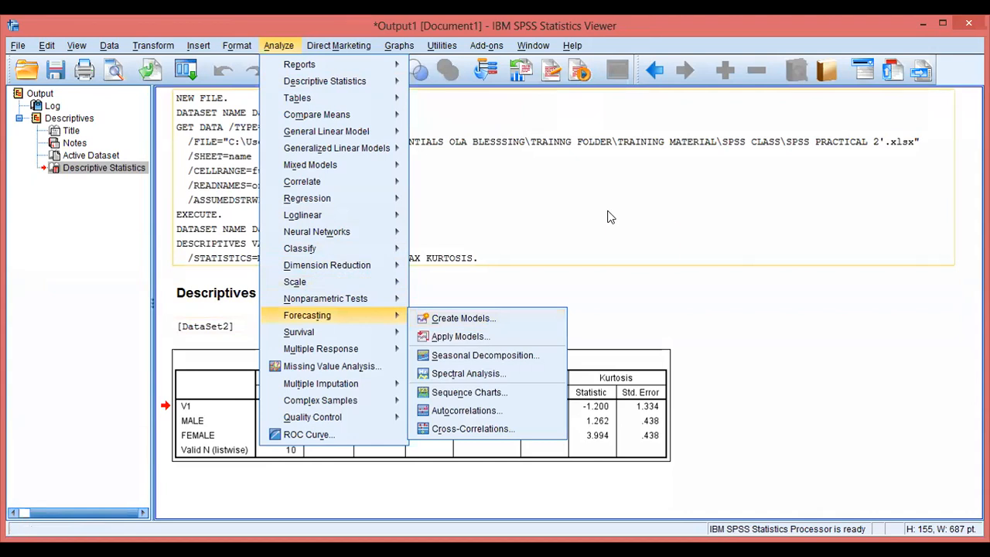
left_click(553, 210)
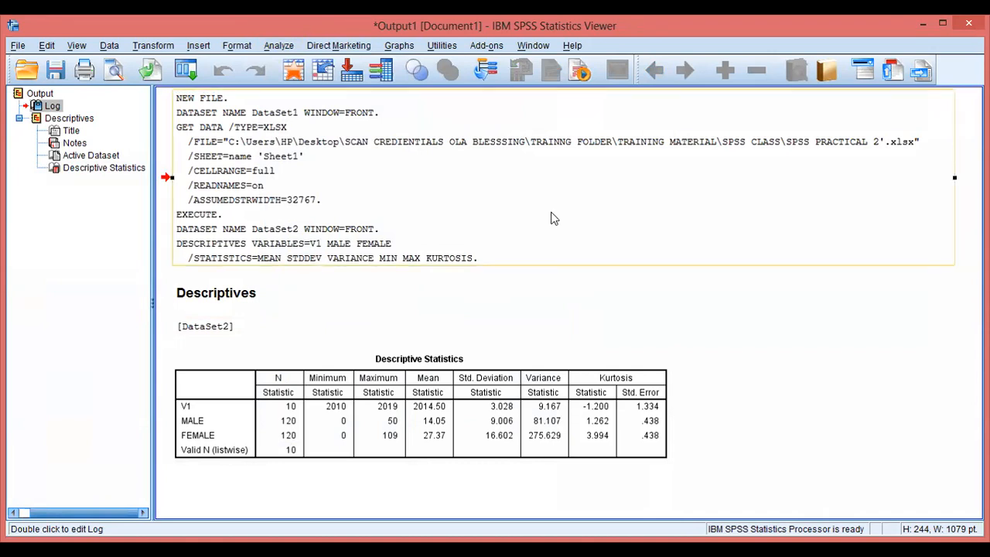
left_click(278, 45)
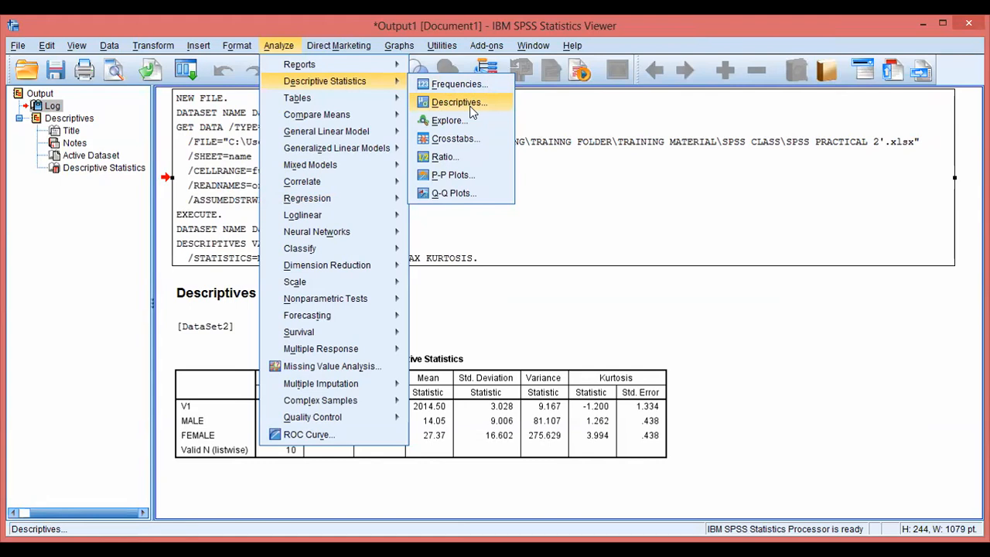
left_click(630, 203)
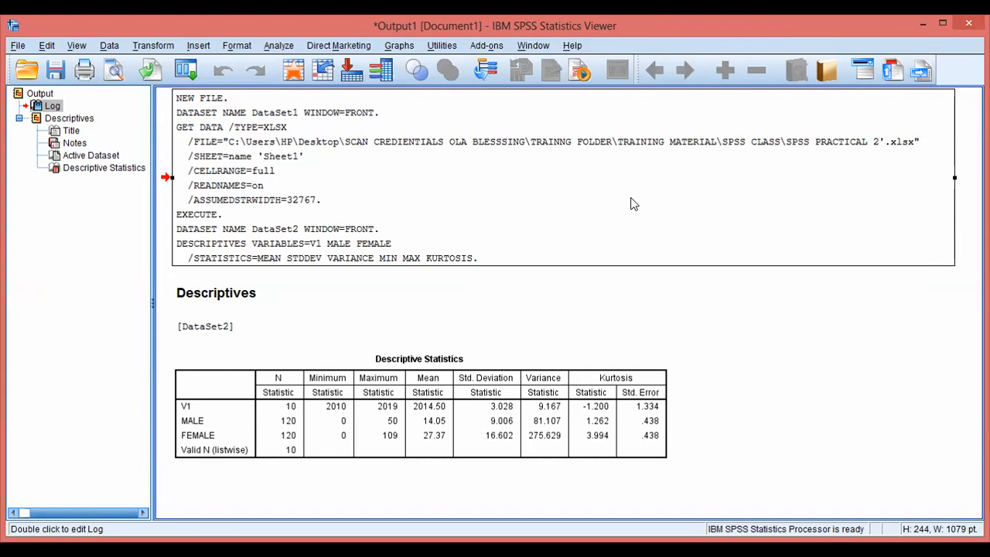
left_click(278, 45)
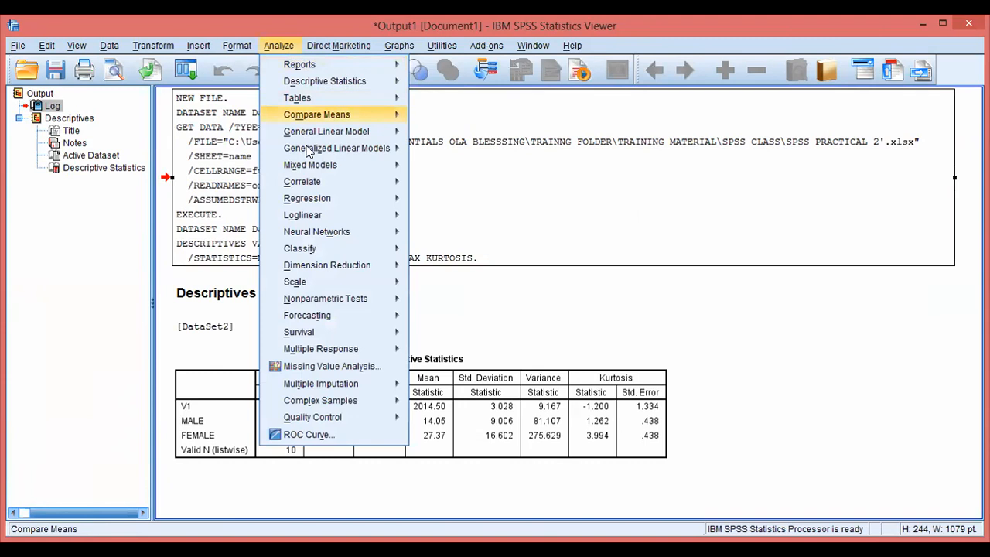
mouse_move(323, 193)
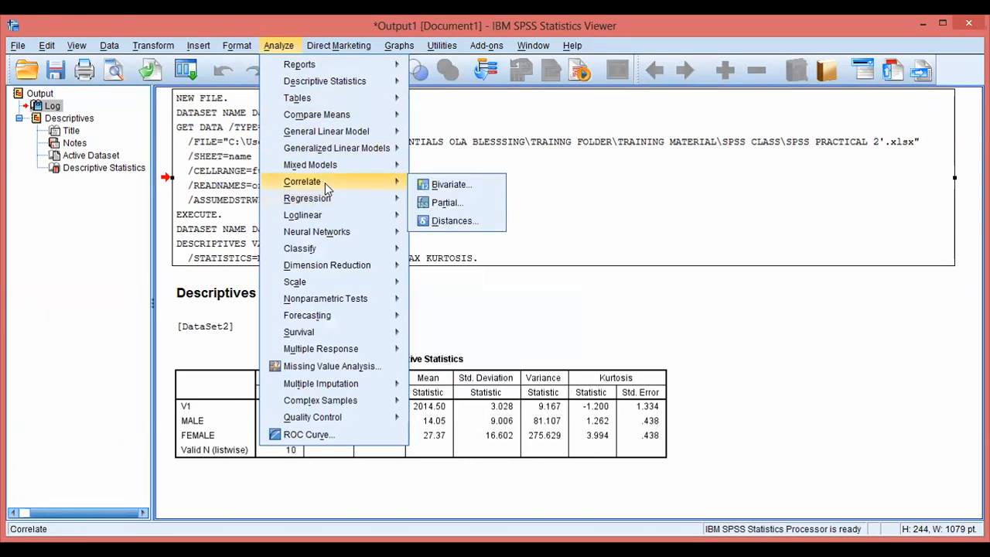
mouse_move(314, 219)
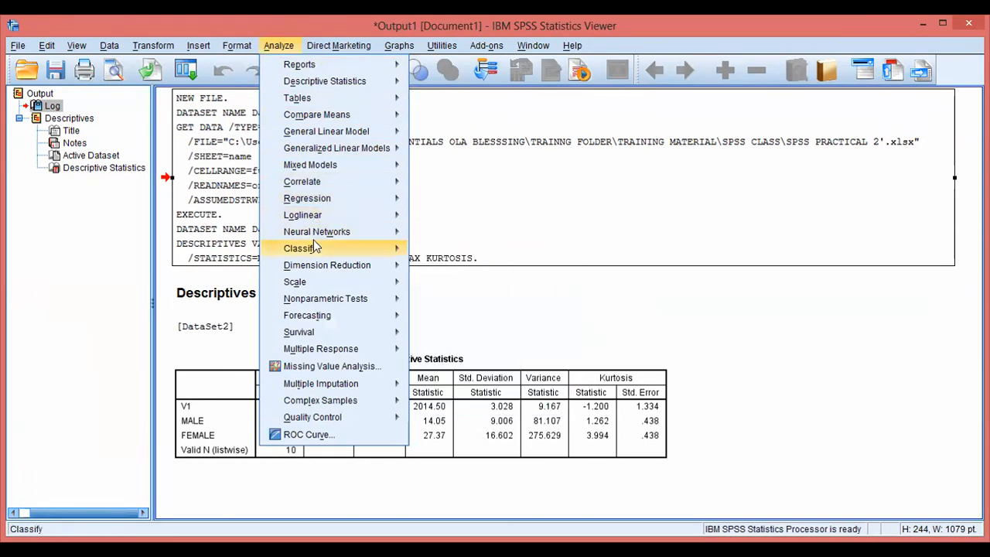
mouse_move(344, 320)
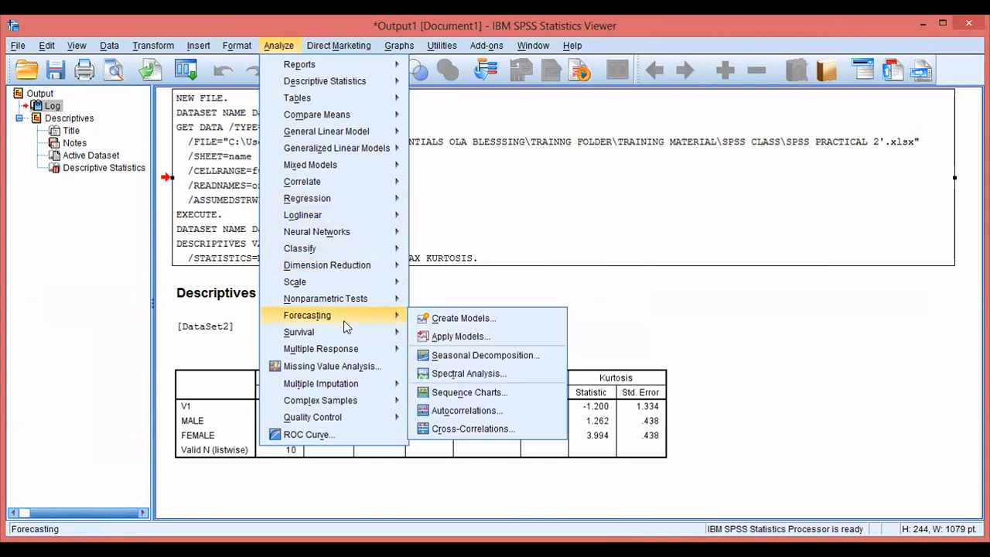